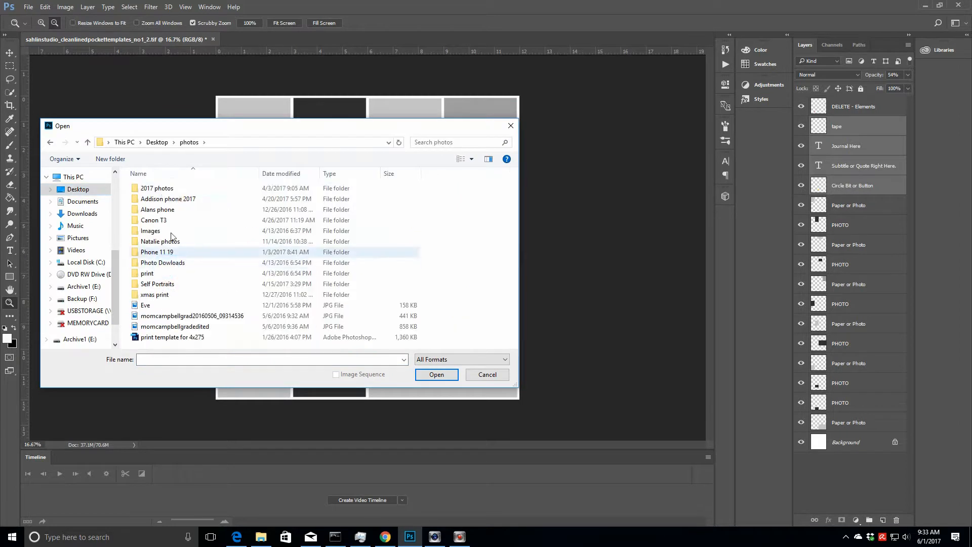
# - Browse the Open dialog to the Wk 12 19-25 folder inside 2017 photos, 2017-03
pyautogui.doubleClick(152, 188)
pyautogui.doubleClick(151, 231)
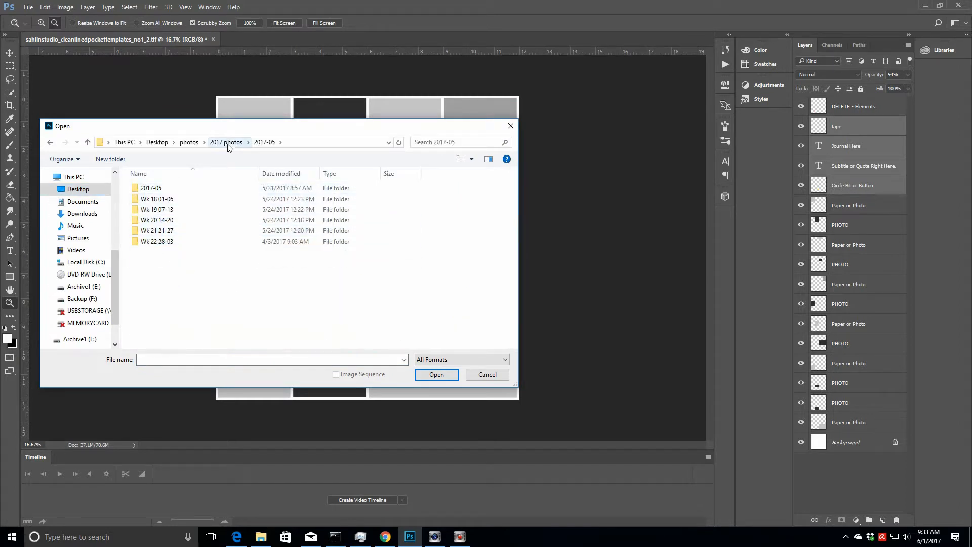
pyautogui.click(228, 144)
pyautogui.doubleClick(167, 220)
pyautogui.click(228, 144)
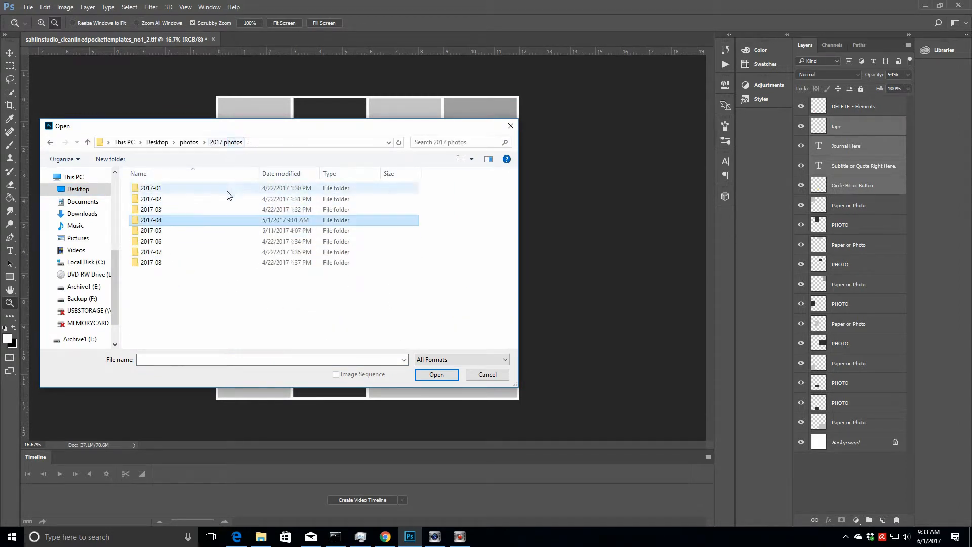
pyautogui.doubleClick(189, 209)
pyautogui.doubleClick(380, 203)
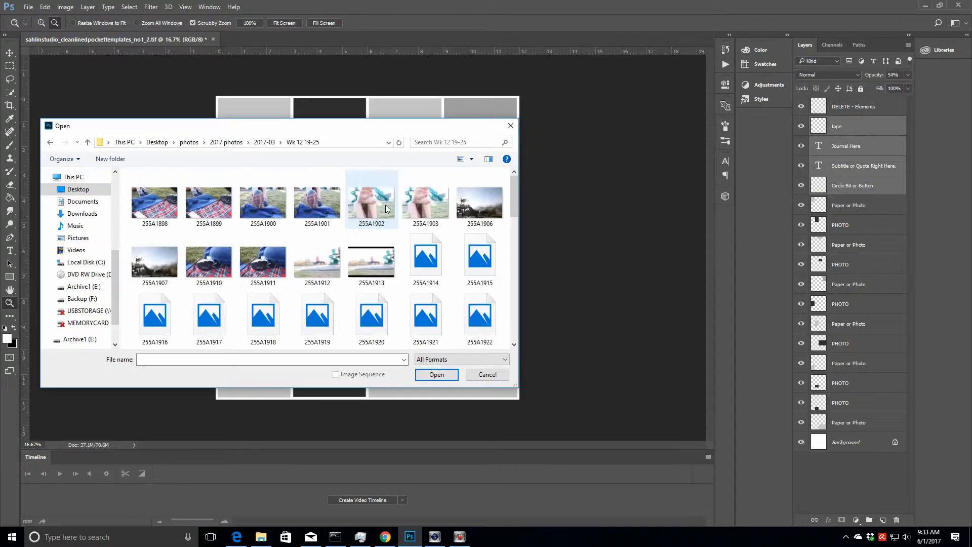
# - Select the photos IMG_8663, IMG_8665, IMG_8702 - Copy - Copy, IMG_8703 - Copy (2) and IMG_8705 - Copy (2)
pyautogui.moveTo(516, 189); pyautogui.dragTo(511, 263)
pyautogui.click(428, 205)
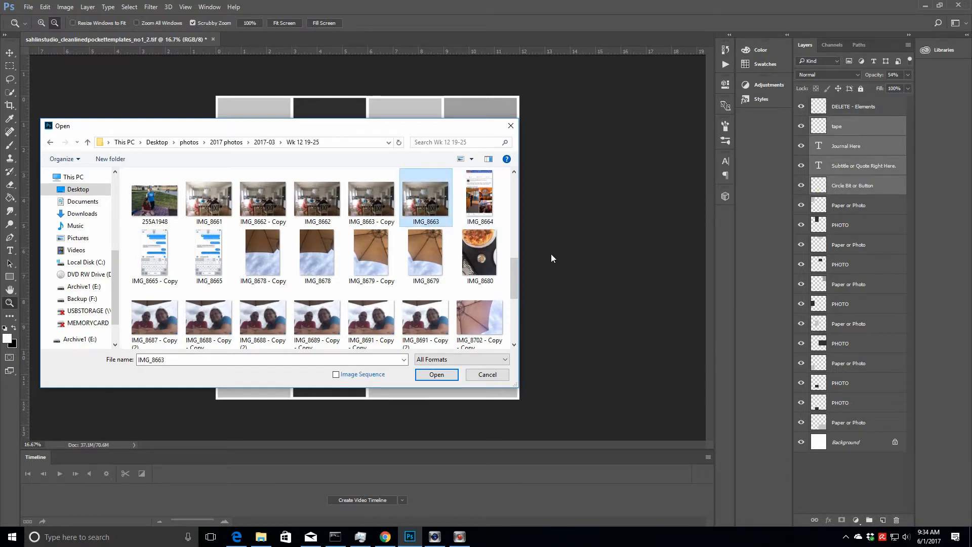
pyautogui.keyDown('ctrl'); pyautogui.click(207, 257); pyautogui.keyUp('ctrl')
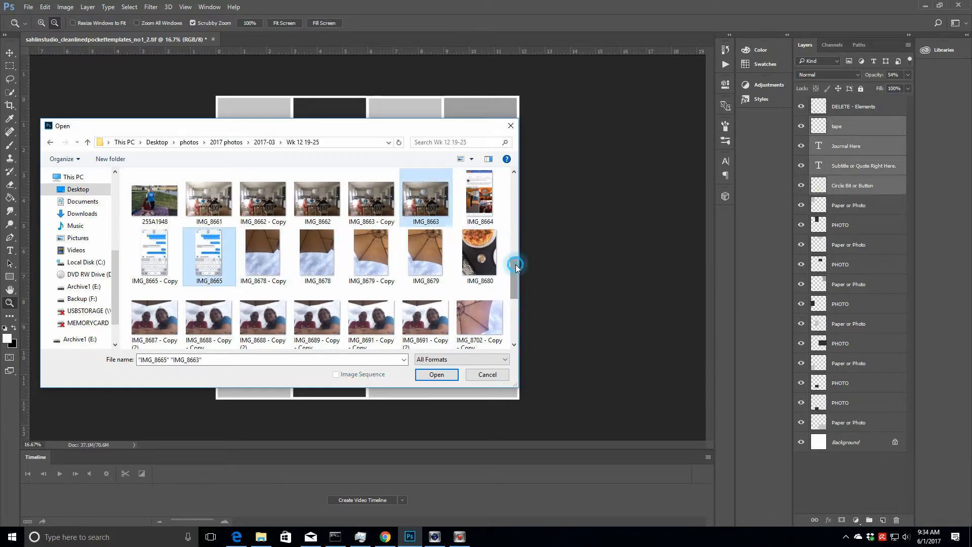
pyautogui.moveTo(513, 267); pyautogui.dragTo(514, 293)
pyautogui.keyDown('ctrl'); pyautogui.click(484, 195); pyautogui.keyUp('ctrl')
pyautogui.keyDown('ctrl'); pyautogui.click(265, 266); pyautogui.keyUp('ctrl')
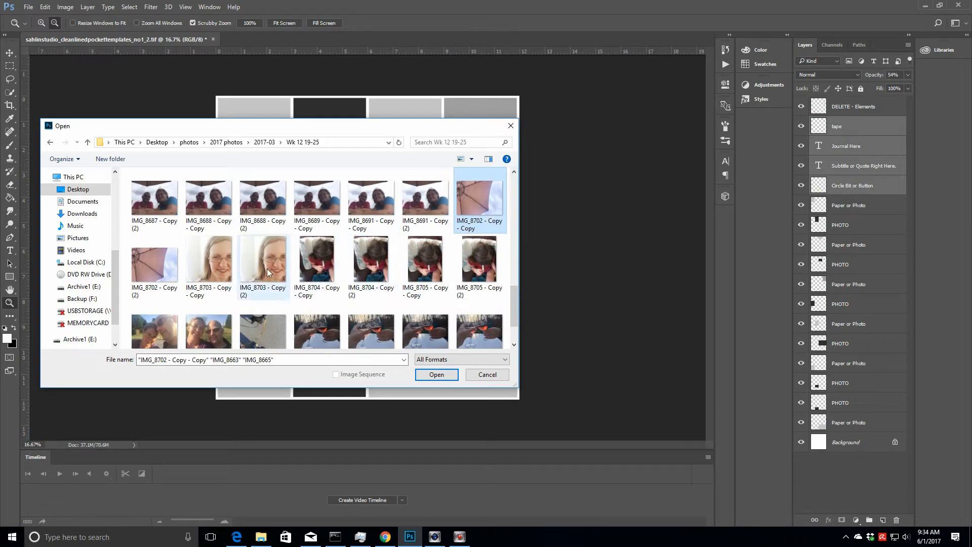
pyautogui.keyDown('ctrl'); pyautogui.click(479, 261); pyautogui.keyUp('ctrl')
# - Add IMG_8719 - Copy, IMG_8725 - Copy, IMG_8765, IMG_8766, IMG_8767 and IMG_8769 to the selection, deselect IMG_8663, and open the photos
pyautogui.moveTo(514, 298); pyautogui.dragTo(515, 311)
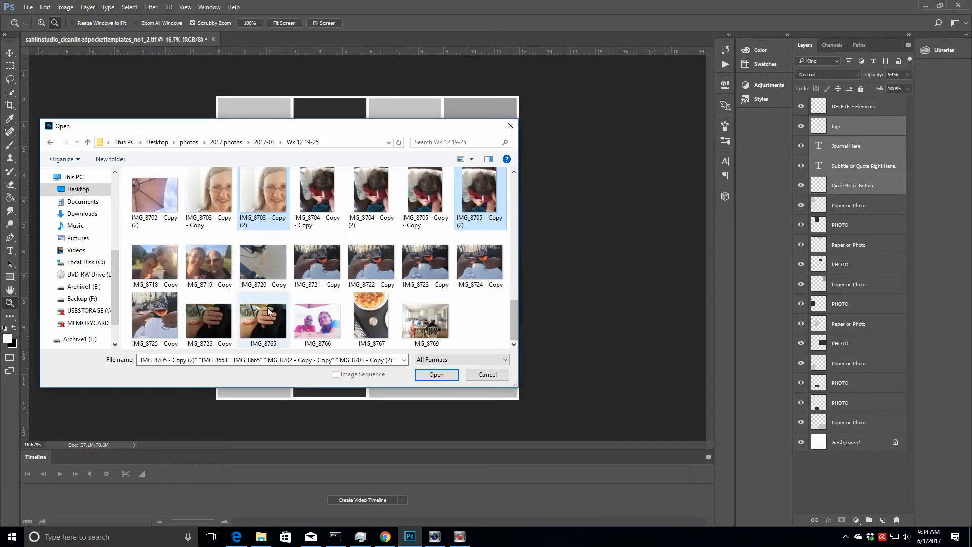
pyautogui.keyDown('ctrl'); pyautogui.click(199, 265); pyautogui.keyUp('ctrl')
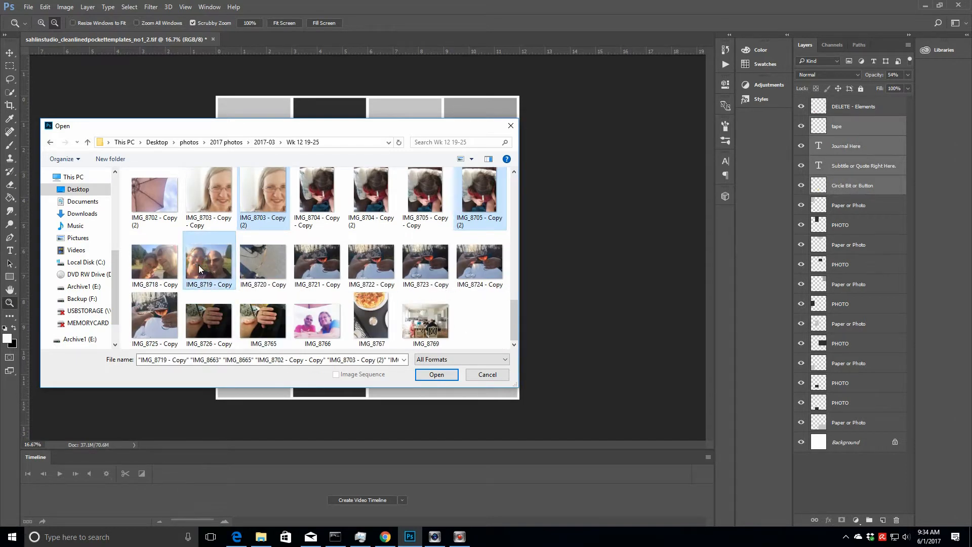
pyautogui.keyDown('ctrl'); pyautogui.click(154, 315); pyautogui.keyUp('ctrl')
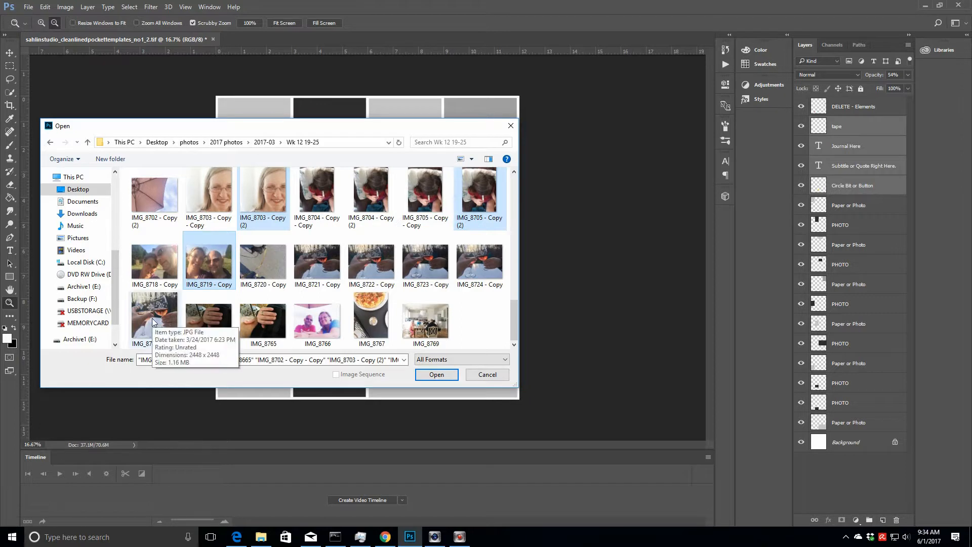
pyautogui.keyDown('ctrl'); pyautogui.click(269, 320); pyautogui.keyUp('ctrl')
pyautogui.keyDown('ctrl'); pyautogui.click(318, 319); pyautogui.keyUp('ctrl')
pyautogui.keyDown('ctrl'); pyautogui.click(372, 316); pyautogui.keyUp('ctrl')
pyautogui.keyDown('ctrl'); pyautogui.click(443, 315); pyautogui.keyUp('ctrl')
pyautogui.moveTo(517, 318); pyautogui.dragTo(521, 261)
pyautogui.keyDown('ctrl'); pyautogui.click(425, 260); pyautogui.keyUp('ctrl')
pyautogui.click(428, 374)
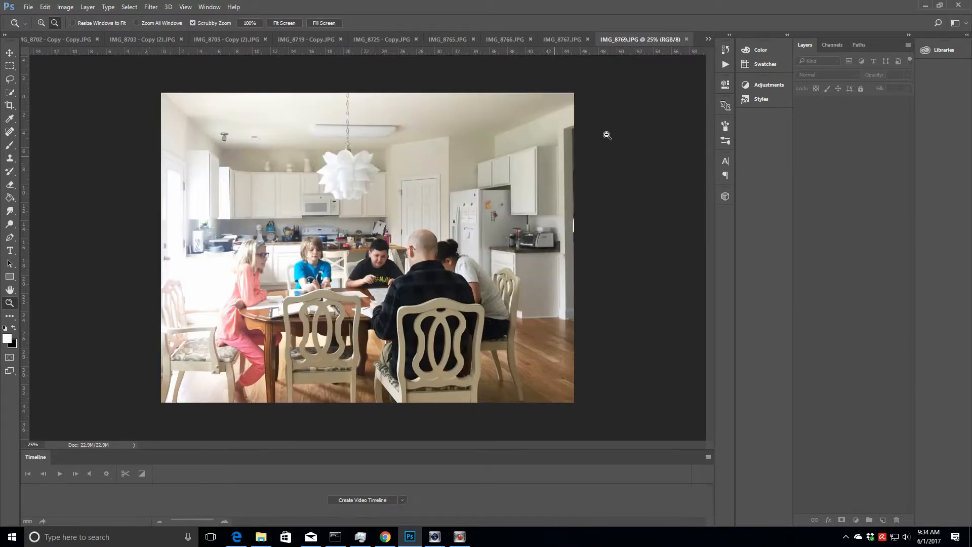
# - Switch to the sahlinstudio_cleanlinedpockettemplates_no1_2.tif template and close it without saving
pyautogui.click(216, 7)
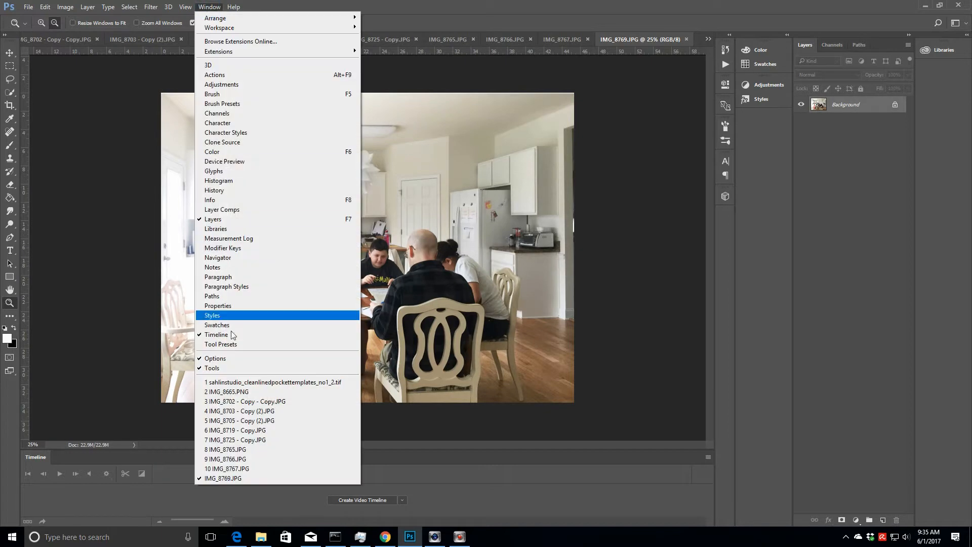
pyautogui.click(263, 380)
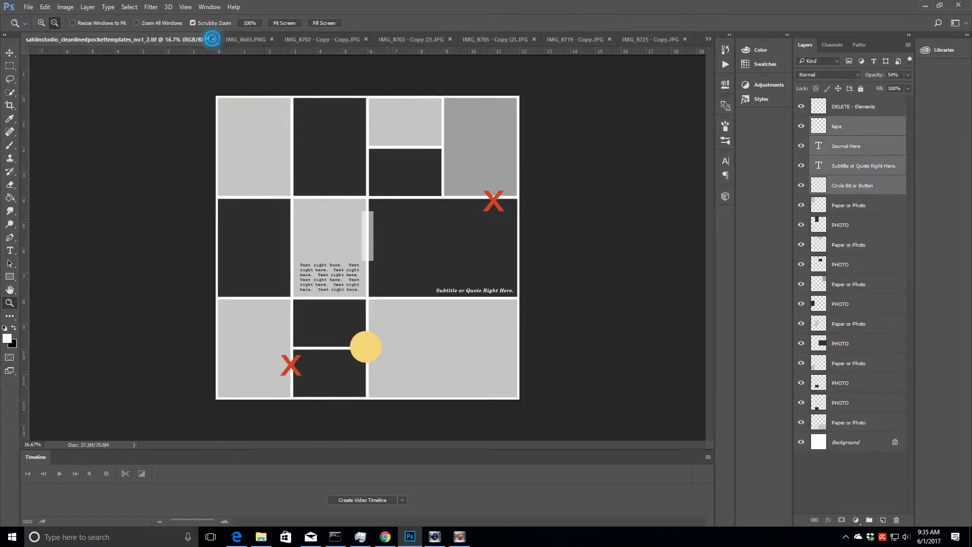
pyautogui.click(213, 39)
pyautogui.click(476, 197)
# - Browse for a file to open in Desktop, Larkindesign, Design Teams, 2016-2017 Sahlin Studio, Clean Lined Pocket Templates
pyautogui.click(29, 7)
pyautogui.click(29, 26)
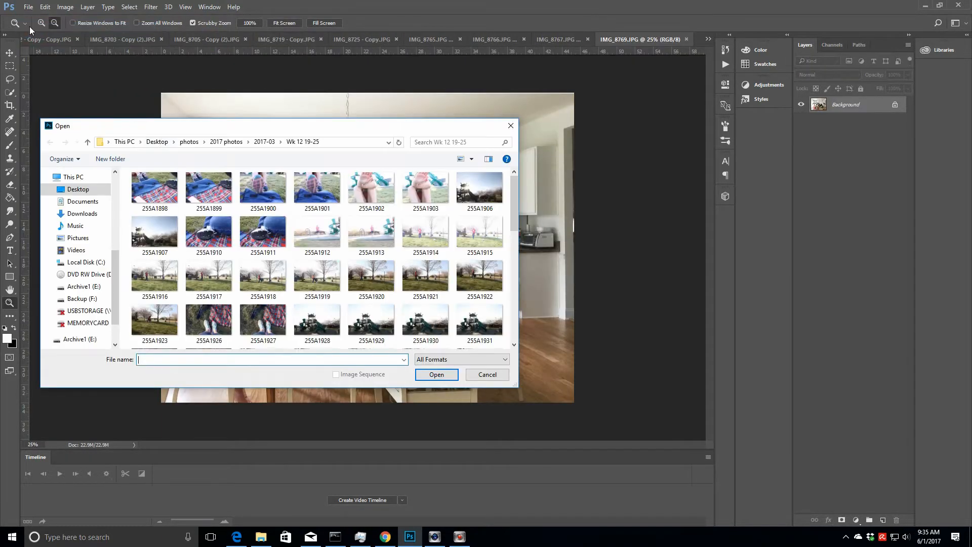
pyautogui.click(157, 142)
pyautogui.doubleClick(318, 200)
pyautogui.doubleClick(426, 200)
pyautogui.click(176, 211)
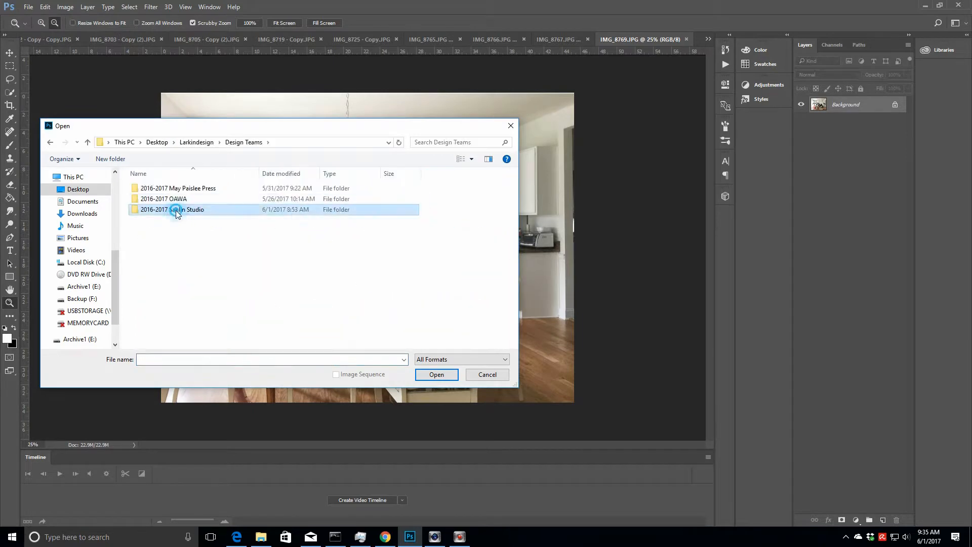
pyautogui.doubleClick(176, 210)
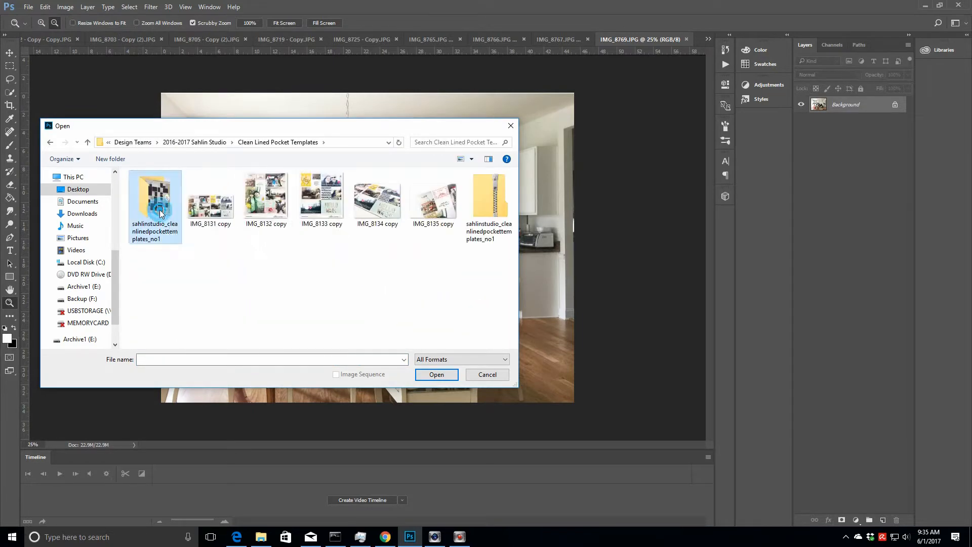
# - Open sahlinstudio_cleanlinedpockettemplates_no1_2.psd from subfolder 2 of the sahlinstudio_cleanlinedpockettemplates_no1 folder
pyautogui.doubleClick(161, 212)
pyautogui.doubleClick(151, 213)
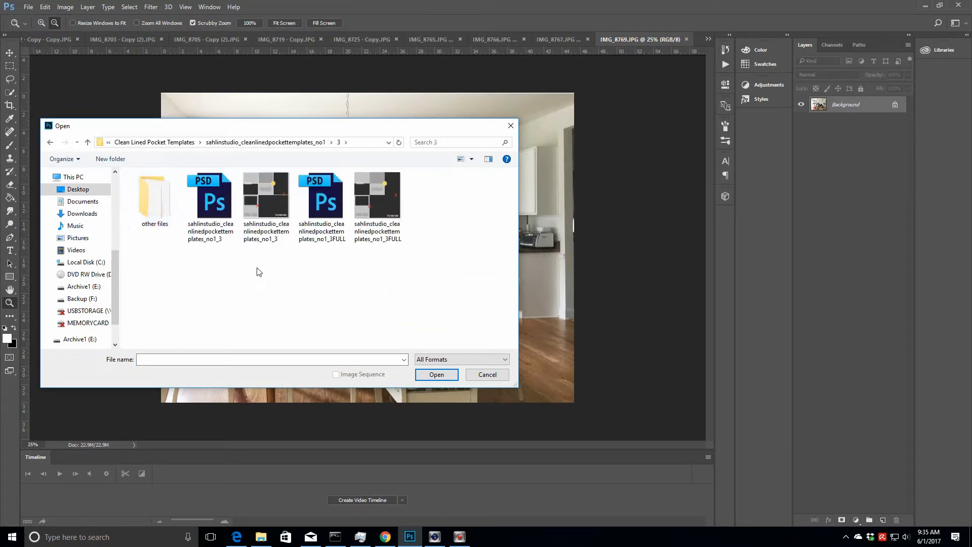
pyautogui.press('BackSpace')
pyautogui.doubleClick(181, 197)
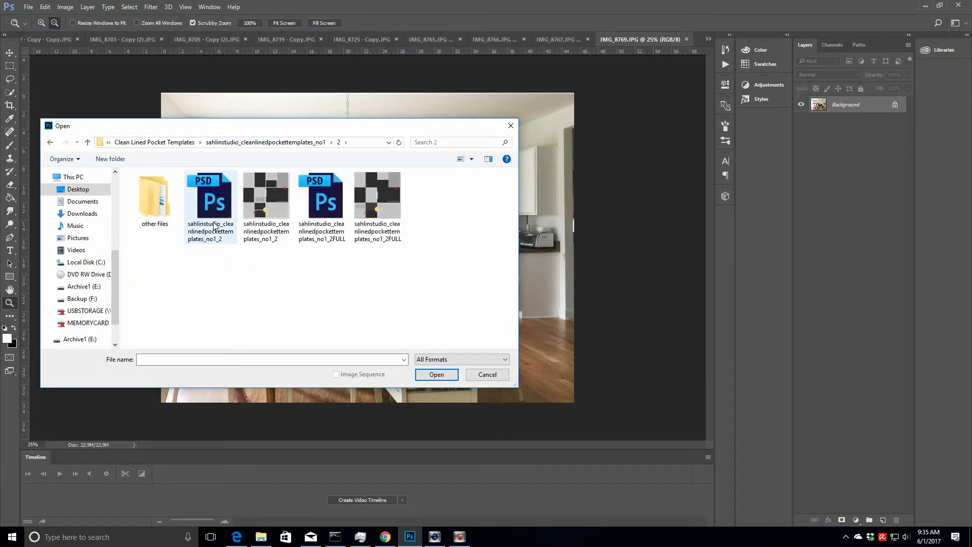
pyautogui.doubleClick(203, 233)
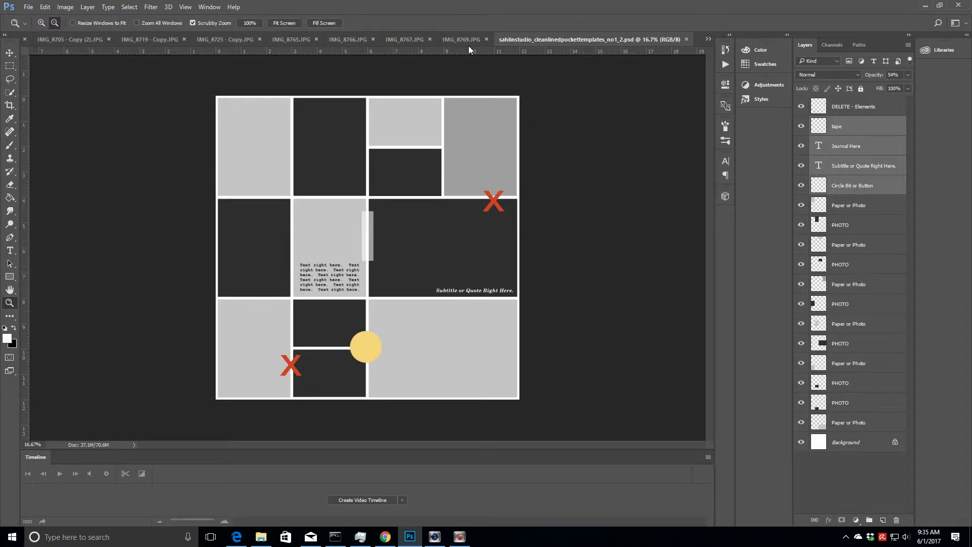
# - Place the IMG_8769 kitchen photo in the template directly above the wide middle-row PHOTO layer
pyautogui.click(461, 40)
pyautogui.click(645, 40)
pyautogui.press('v')
pyautogui.click(467, 244)
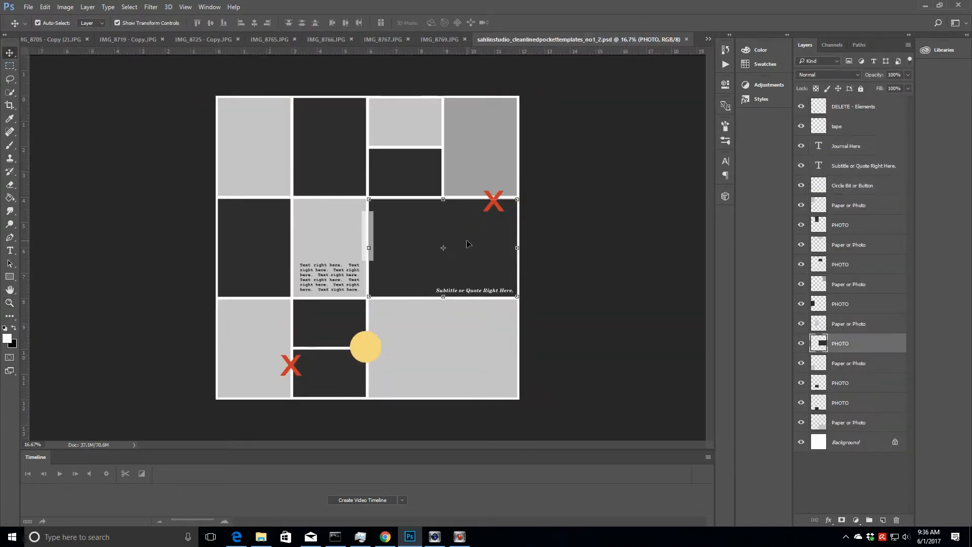
pyautogui.click(439, 38)
pyautogui.moveTo(440, 228); pyautogui.dragTo(467, 258)
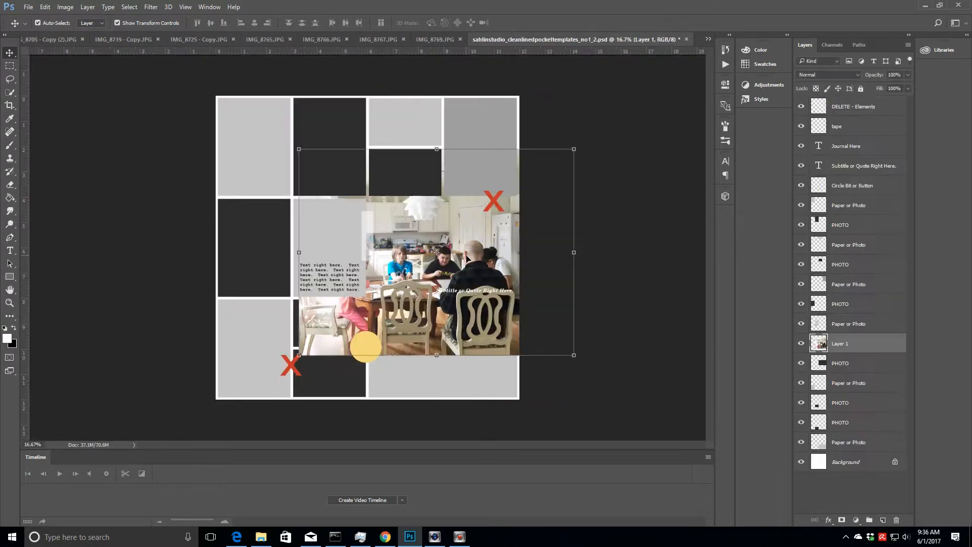
# - Scale the kitchen photo to about 5.98 × 4.49 in so it covers the wide middle-row pocket
pyautogui.moveTo(299, 356); pyautogui.dragTo(369, 304)
pyautogui.moveTo(574, 149); pyautogui.dragTo(515, 186)
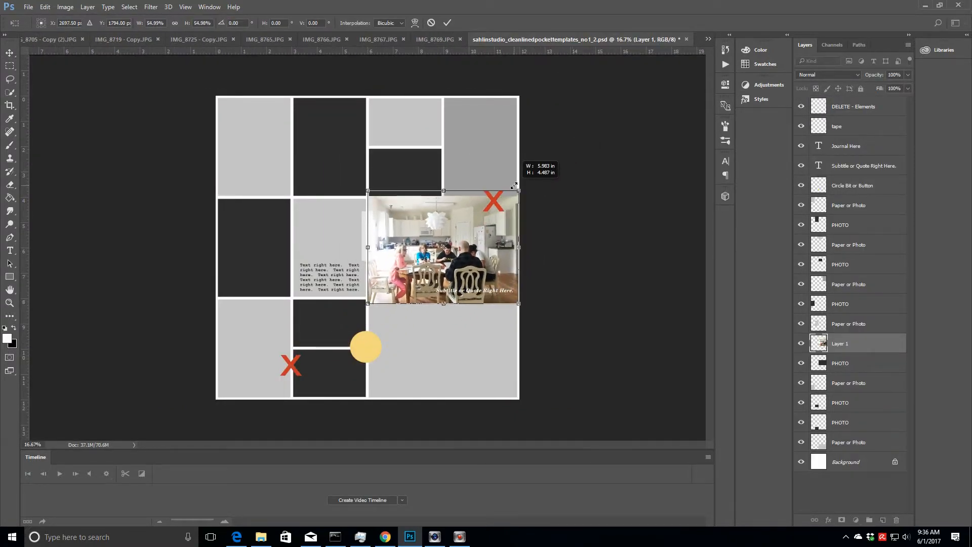
pyautogui.click(449, 24)
# - Clip the kitchen photo to the PHOTO layer beneath it and close the IMG_8769 document
pyautogui.rightClick(869, 343)
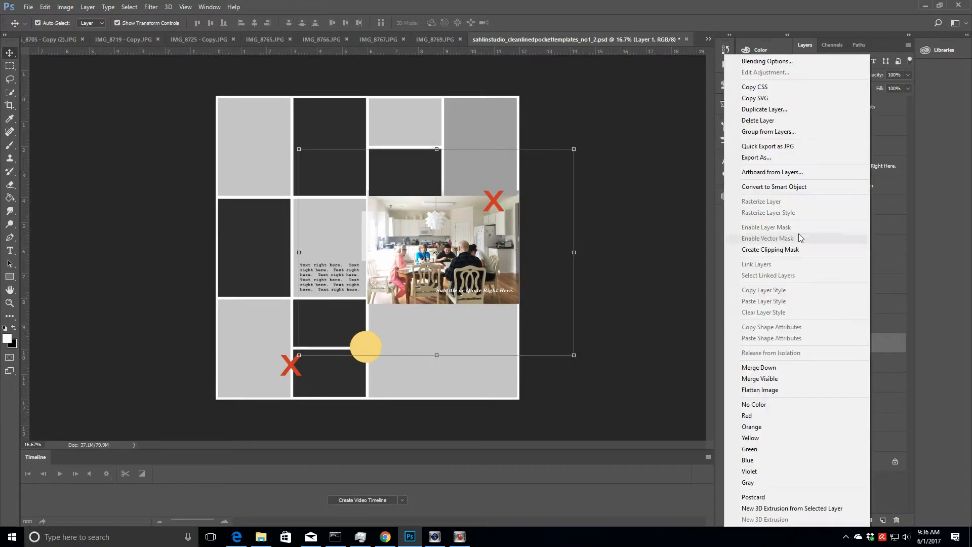
pyautogui.click(768, 252)
pyautogui.click(431, 41)
pyautogui.click(603, 39)
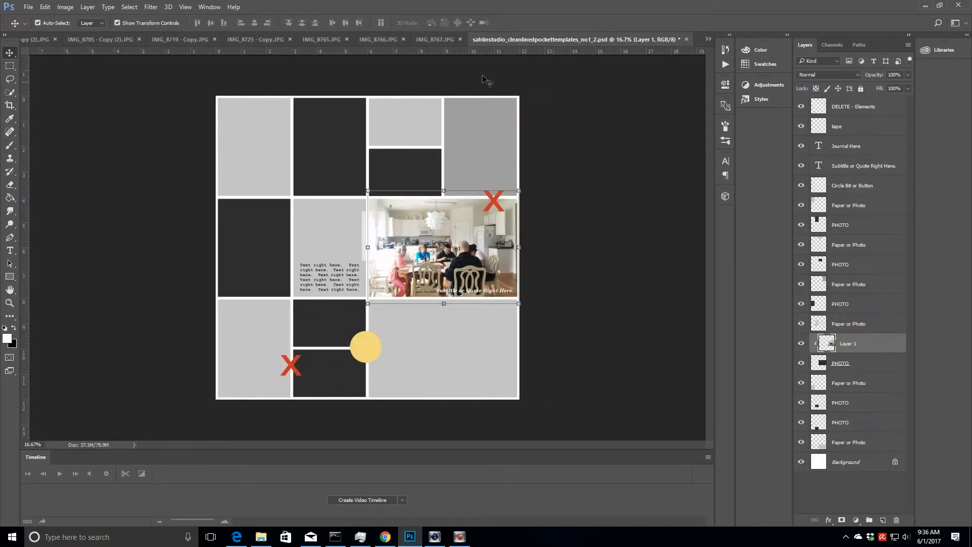
# - Rotate the IMG_8767 pizza photo 90° clockwise
pyautogui.click(428, 39)
pyautogui.click(57, 7)
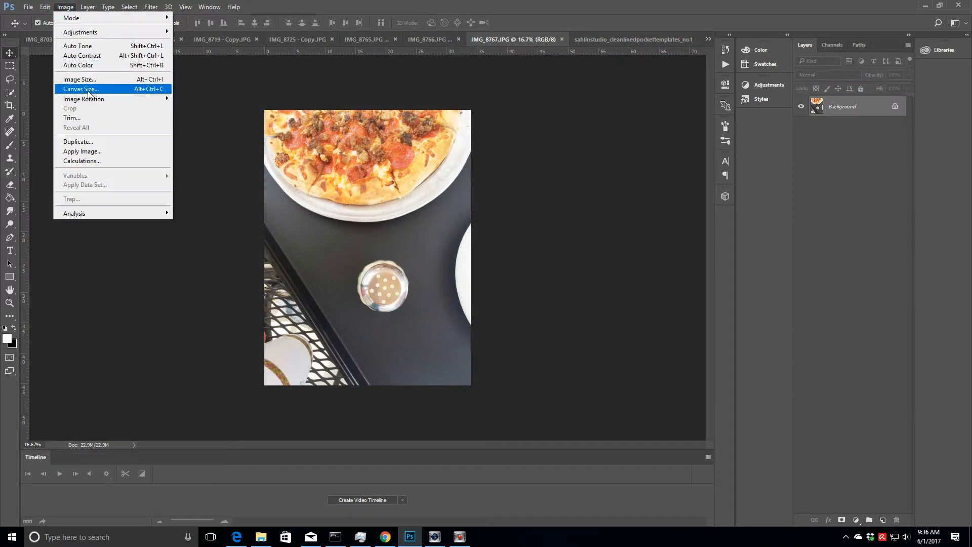
pyautogui.moveTo(102, 92)
pyautogui.click(203, 111)
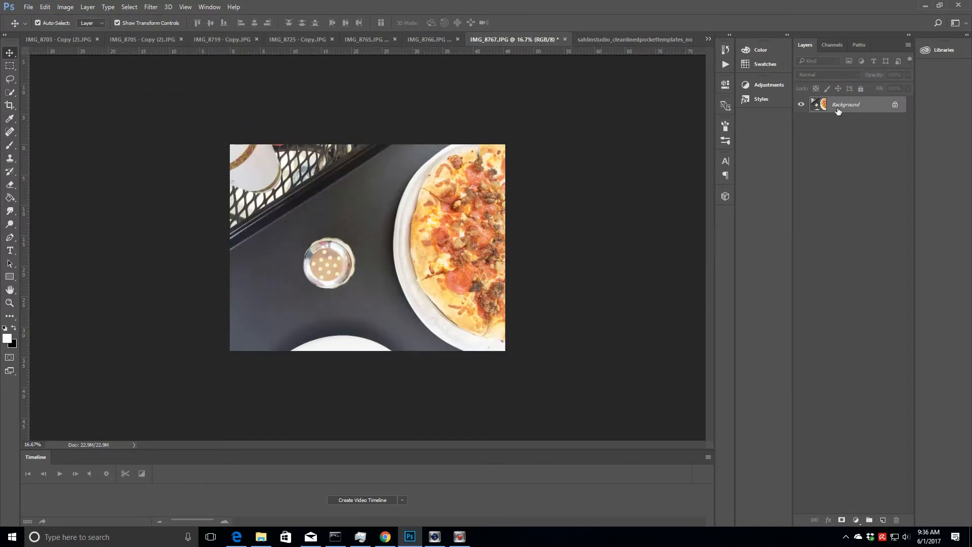
# - Place the rotated pizza photo in the template directly above the small dark PHOTO layer in the top row
pyautogui.click(660, 39)
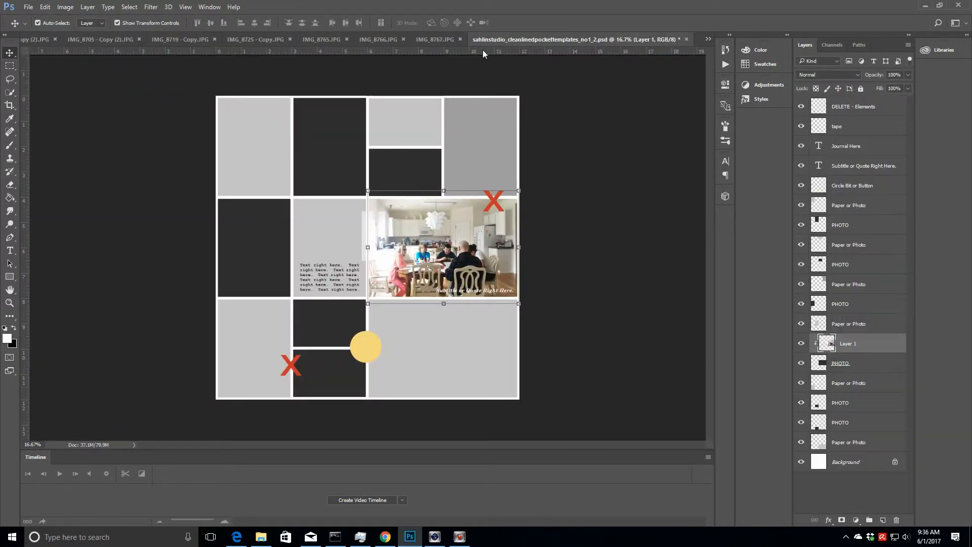
pyautogui.click(396, 161)
pyautogui.click(435, 40)
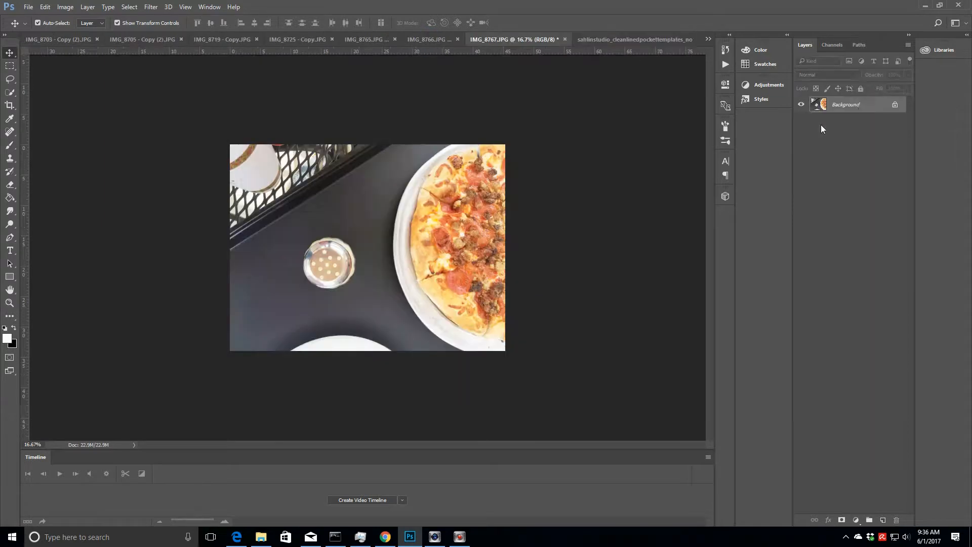
pyautogui.moveTo(830, 104); pyautogui.dragTo(419, 175)
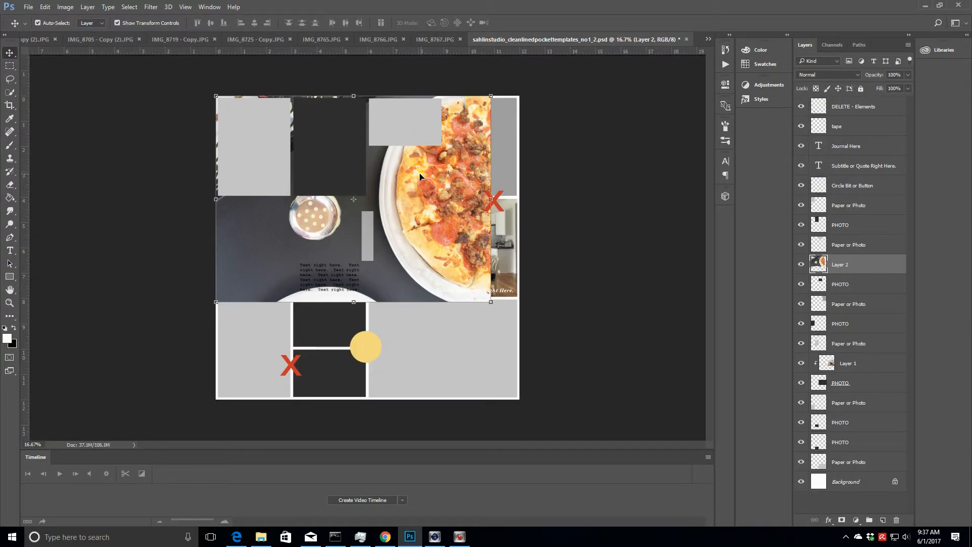
# - Scale the pizza photo to about 27% and position it over the small dark pocket in the top row
pyautogui.moveTo(217, 303); pyautogui.dragTo(356, 197)
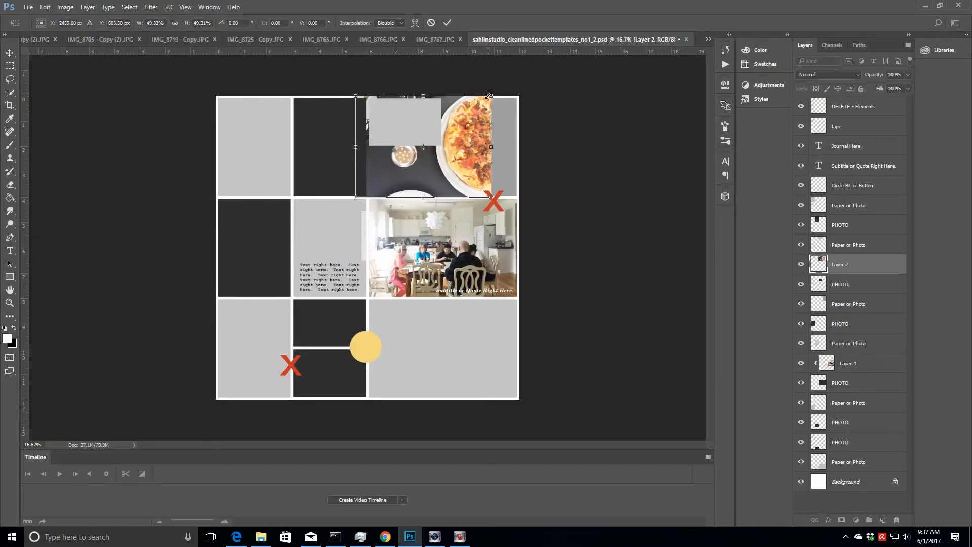
pyautogui.moveTo(491, 95); pyautogui.dragTo(442, 142)
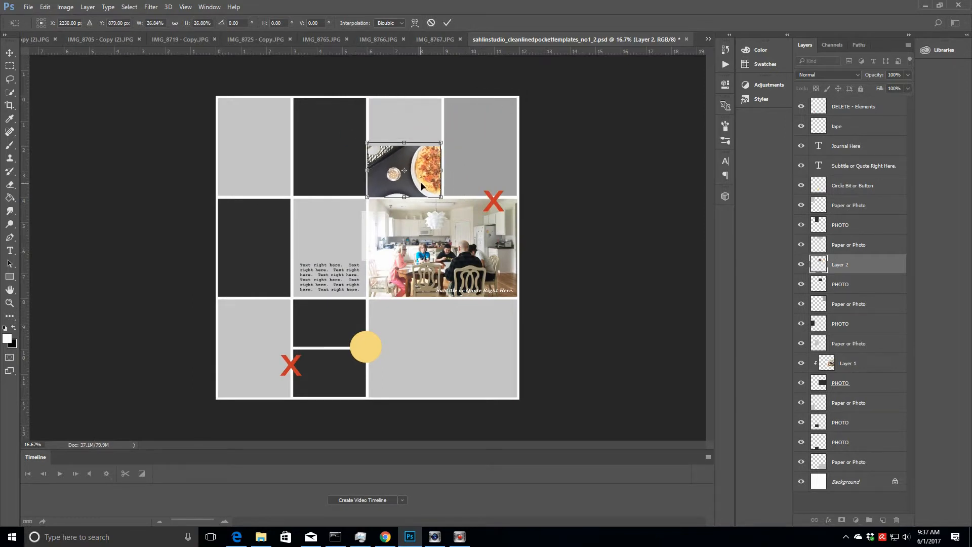
pyautogui.moveTo(422, 186); pyautogui.dragTo(423, 188)
pyautogui.press('Return')
# - Clip the pizza photo to the PHOTO layer beneath it and close IMG_8767 without saving
pyautogui.rightClick(856, 266)
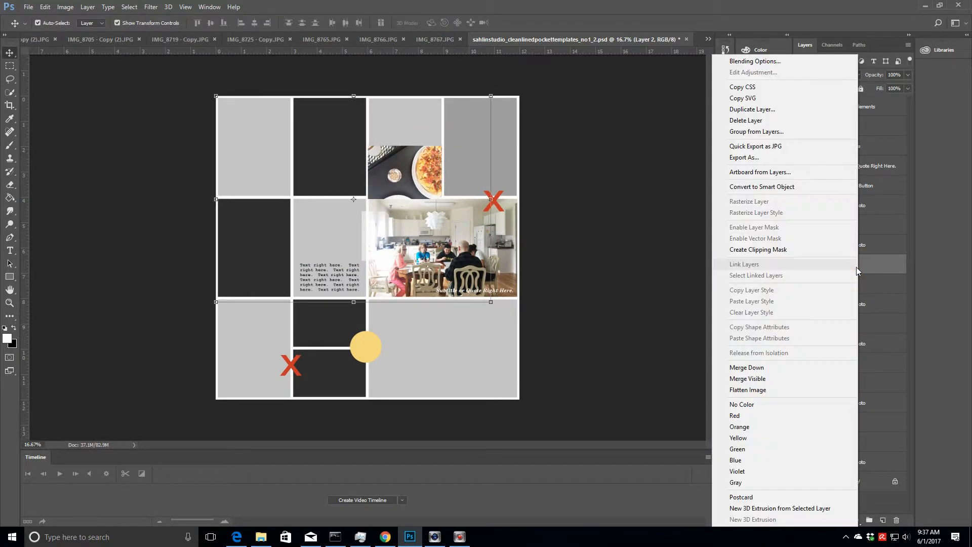
pyautogui.click(740, 249)
pyautogui.click(431, 40)
pyautogui.click(563, 38)
pyautogui.click(465, 197)
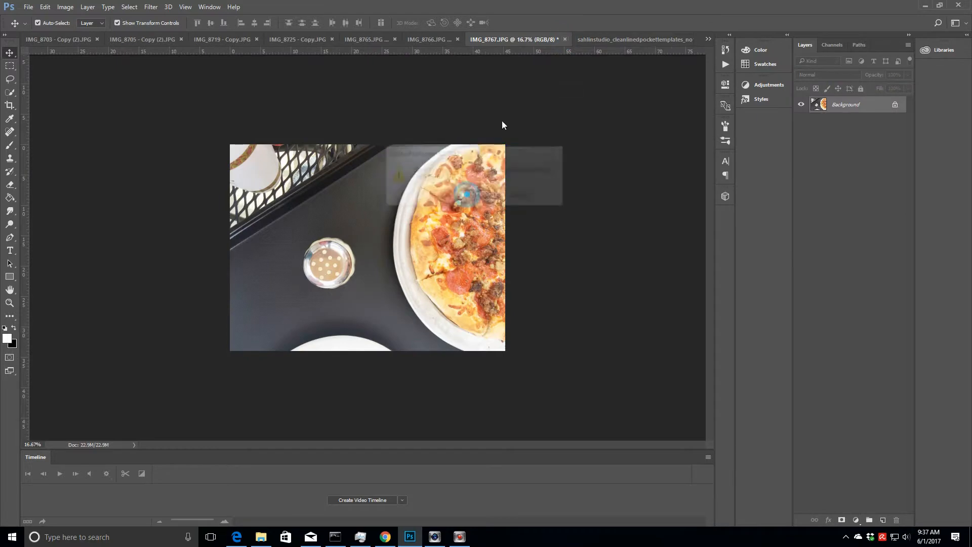
# - Place the IMG_8766 couple photo in the template directly above the large bottom-row Paper or Photo layer
pyautogui.click(435, 42)
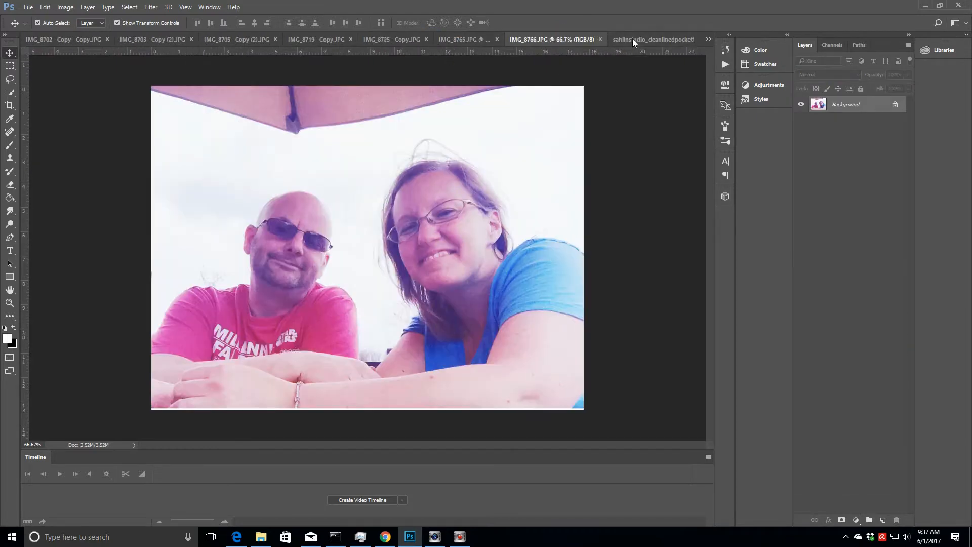
pyautogui.click(633, 38)
pyautogui.click(434, 357)
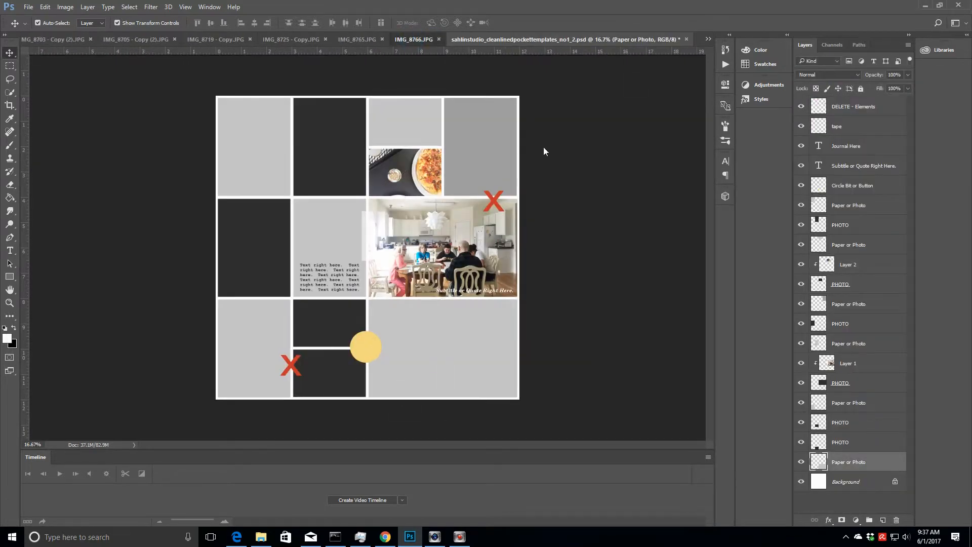
pyautogui.moveTo(878, 107); pyautogui.dragTo(489, 367)
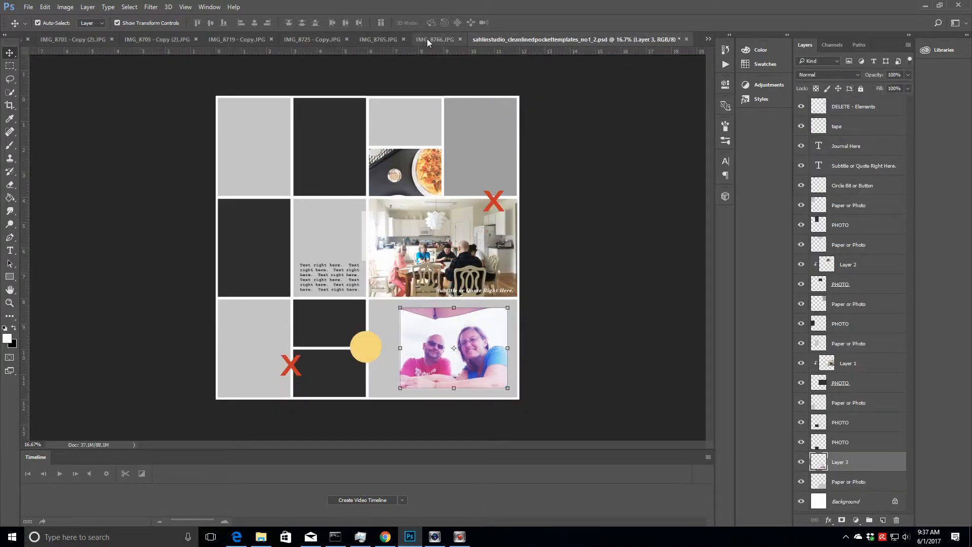
# - Close IMG_8766 and run the Bright and resize action on IMG_8765
pyautogui.click(427, 38)
pyautogui.click(596, 41)
pyautogui.click(433, 39)
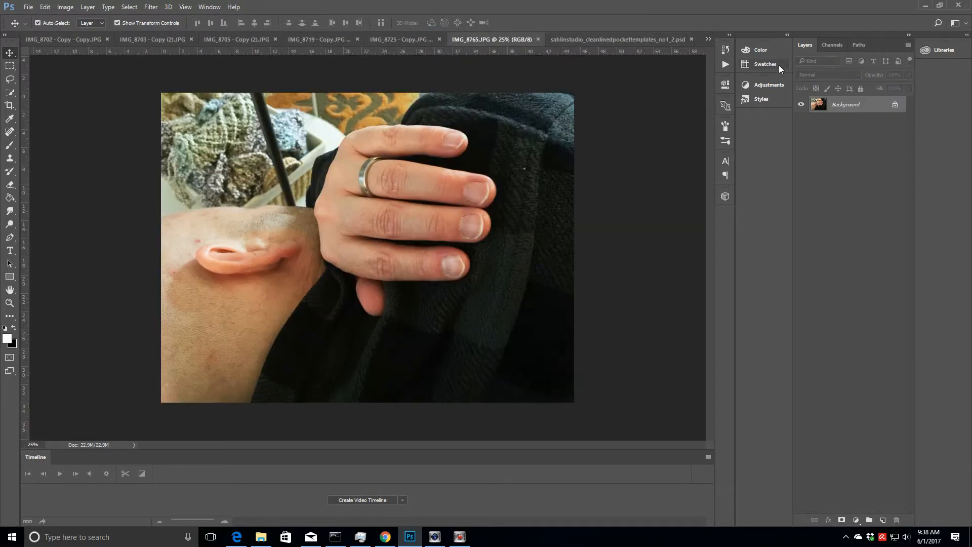
pyautogui.click(725, 65)
pyautogui.moveTo(711, 70); pyautogui.dragTo(707, 78)
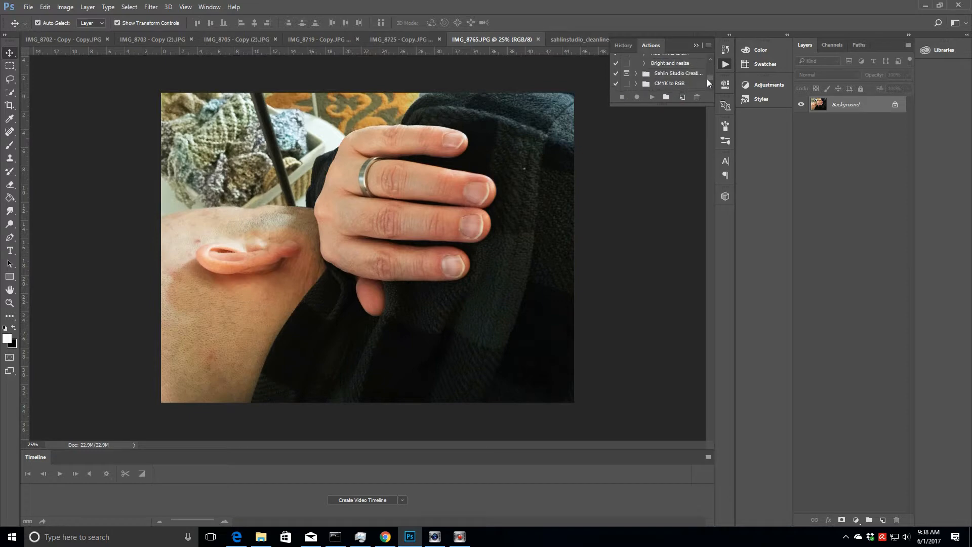
pyautogui.click(653, 97)
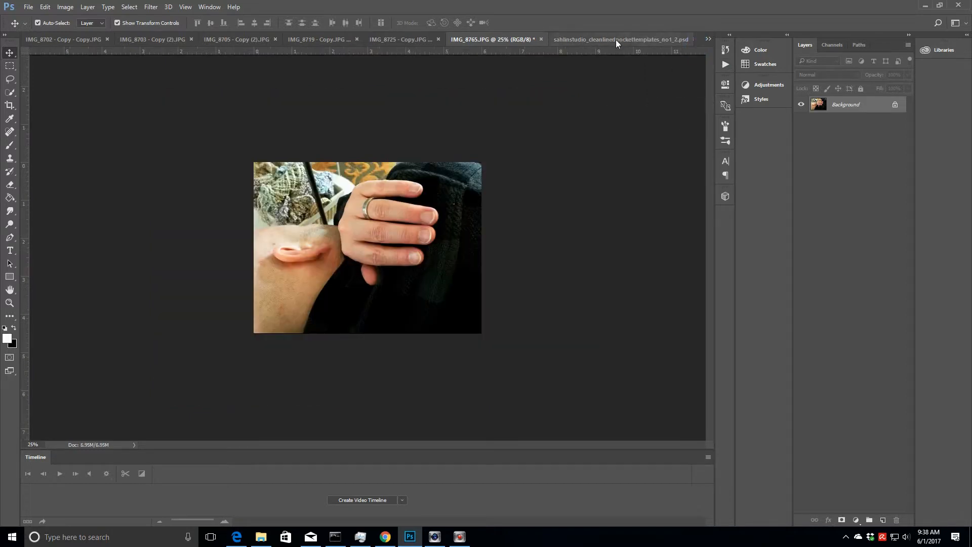
# - Hide the Circle Bit or Button and DELETE - Elements layers in the template
pyautogui.click(616, 39)
pyautogui.click(366, 349)
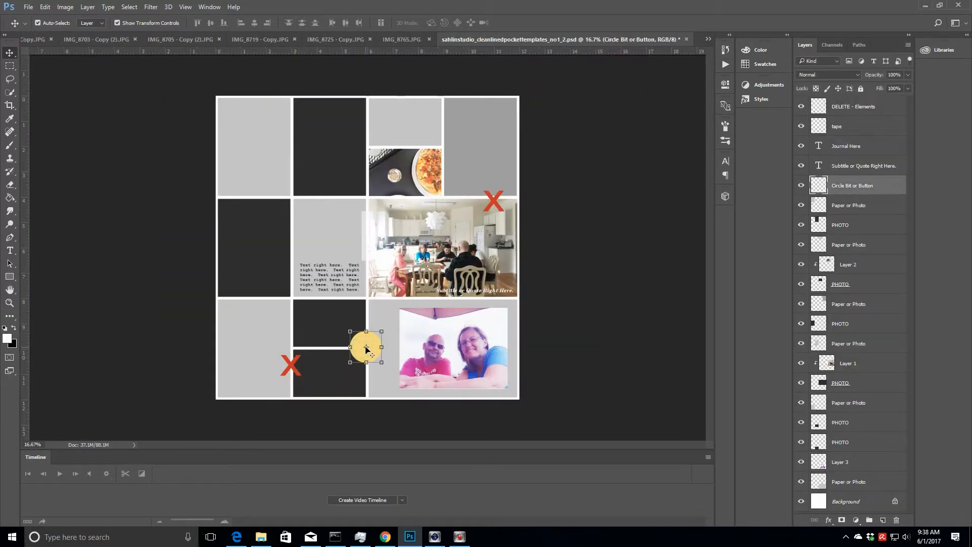
pyautogui.click(293, 365)
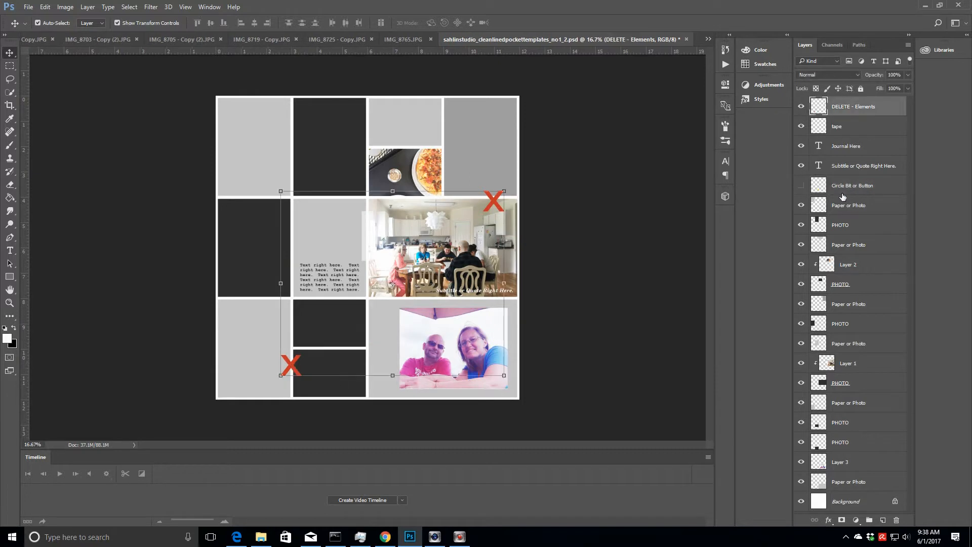
pyautogui.click(801, 106)
# - Place the IMG_8765 hand photo in the template directly above the PHOTO layer of the lower dark pocket in the bottom row
pyautogui.click(321, 362)
pyautogui.click(404, 39)
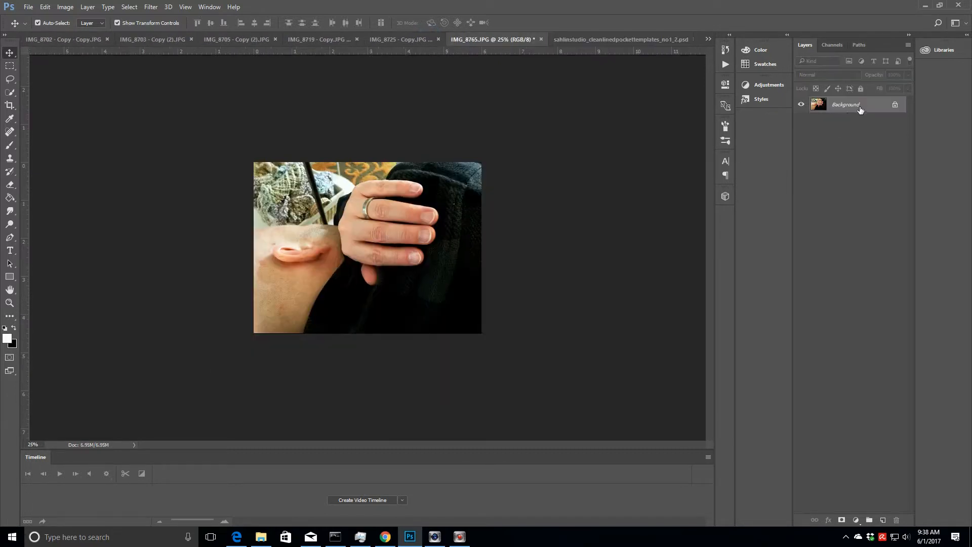
pyautogui.moveTo(860, 110); pyautogui.dragTo(349, 377)
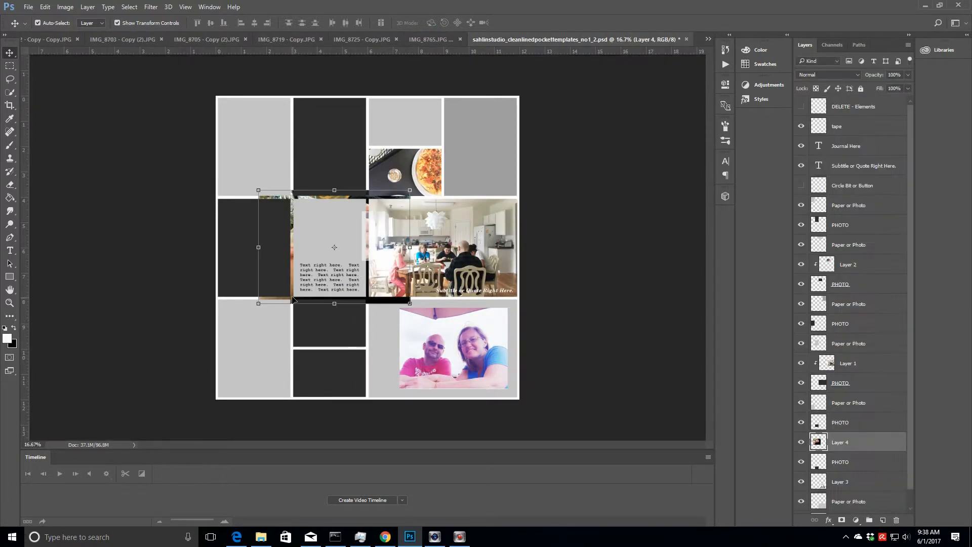
# - Position the hand photo over the lower dark pocket in the bottom row and scale it to about 50%
pyautogui.moveTo(294, 299); pyautogui.dragTo(328, 393)
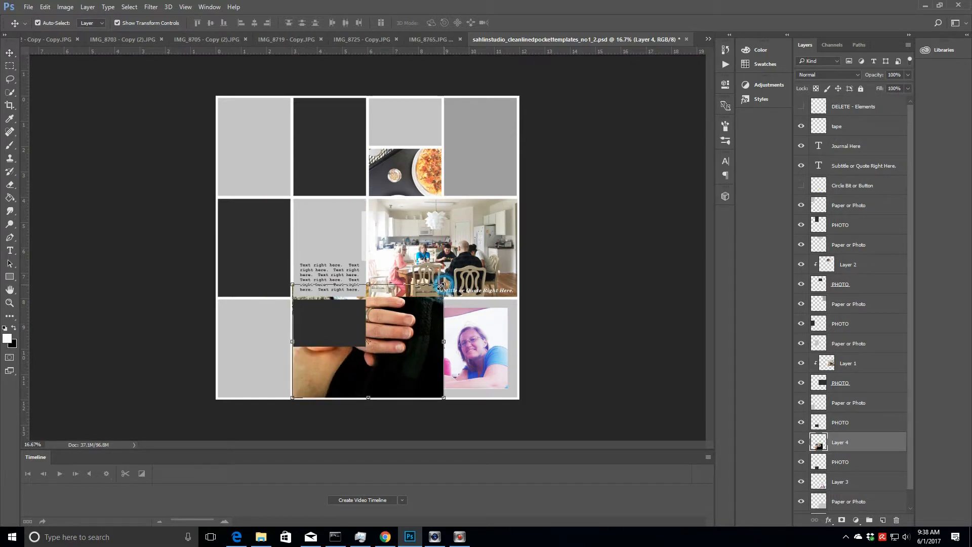
pyautogui.moveTo(440, 286); pyautogui.dragTo(372, 351)
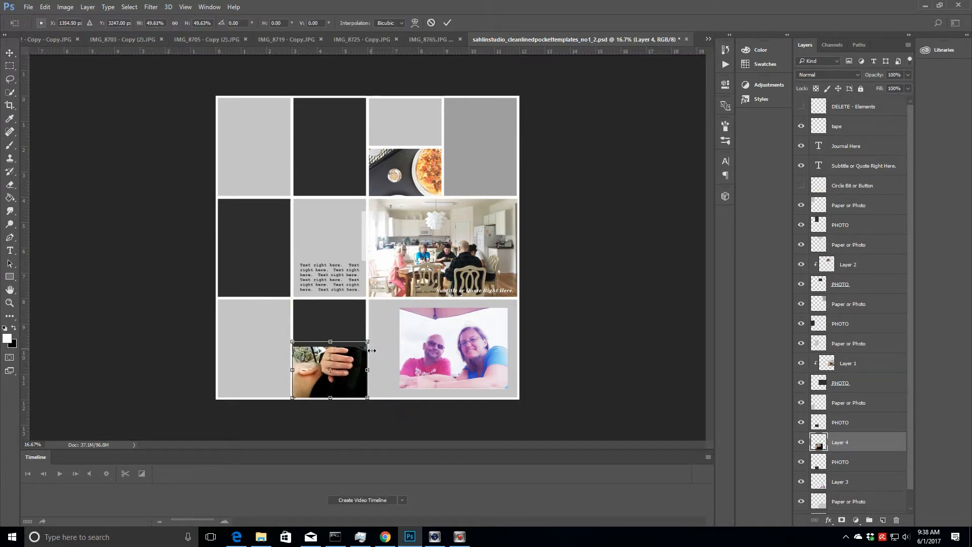
pyautogui.click(449, 23)
# - Clip the hand photo to the PHOTO layer beneath it and close IMG_8765 without saving
pyautogui.rightClick(856, 443)
pyautogui.click(774, 251)
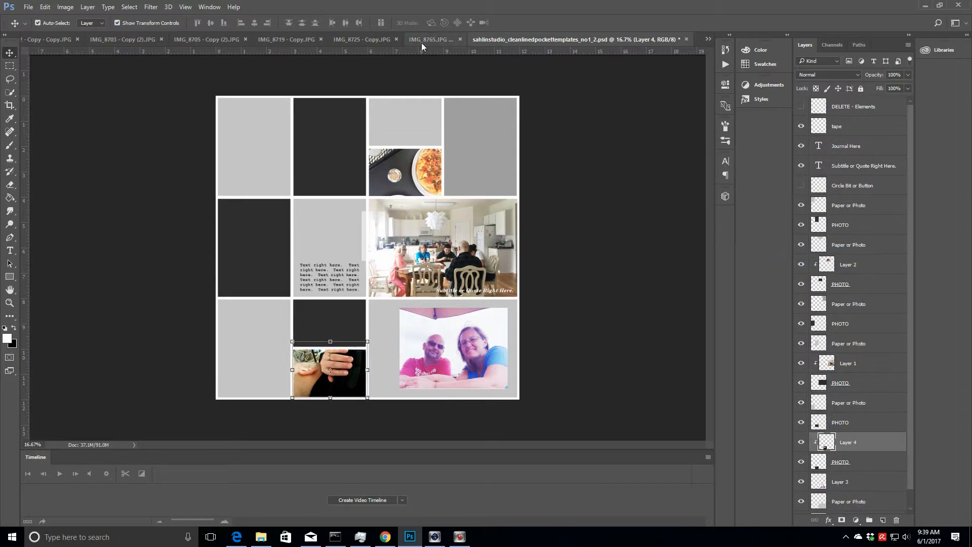
pyautogui.click(421, 42)
pyautogui.click(540, 39)
pyautogui.click(478, 195)
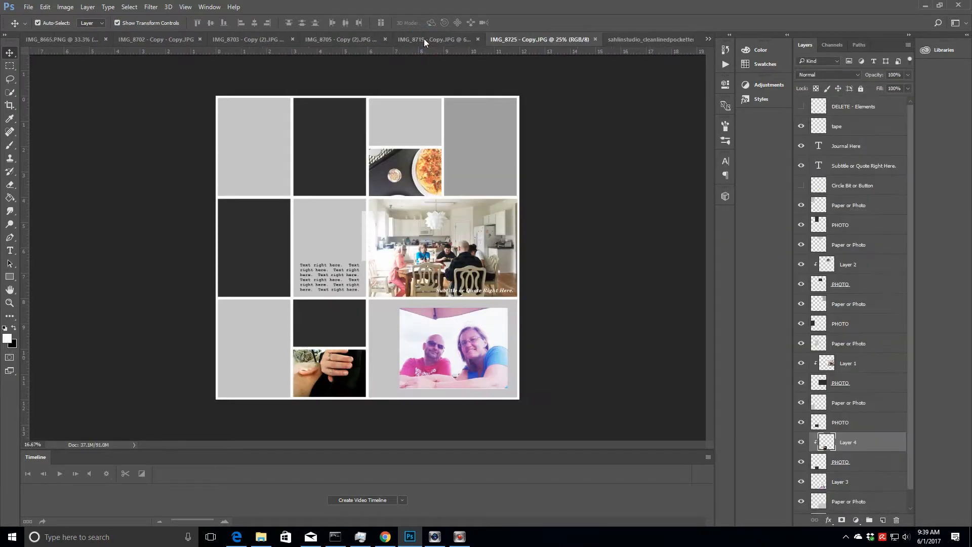
# - Place the IMG_8725 wine-glasses photo in the template directly above the Paper or Photo layer of the first top-row pocket
pyautogui.click(424, 39)
pyautogui.click(648, 40)
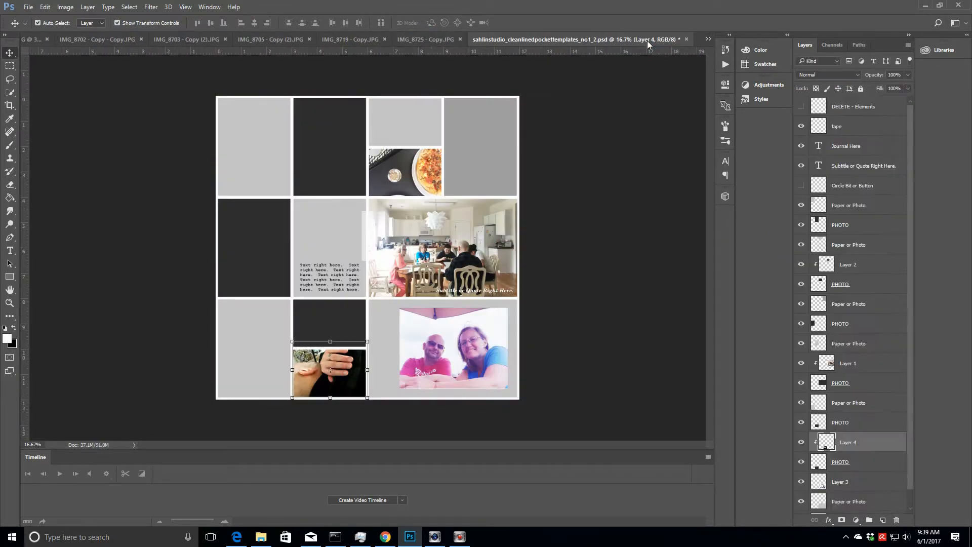
pyautogui.click(257, 135)
pyautogui.click(408, 39)
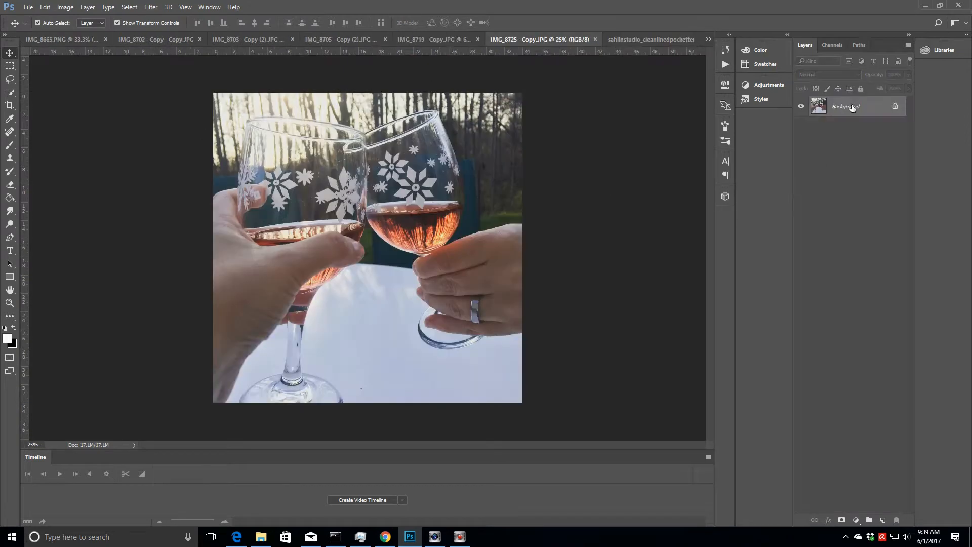
pyautogui.moveTo(861, 106); pyautogui.dragTo(245, 133)
# - Shrink the wine-glasses photo to sit inside the upper part of the first top-row pocket, and close IMG_8725
pyautogui.moveTo(426, 307); pyautogui.dragTo(277, 175)
pyautogui.click(448, 23)
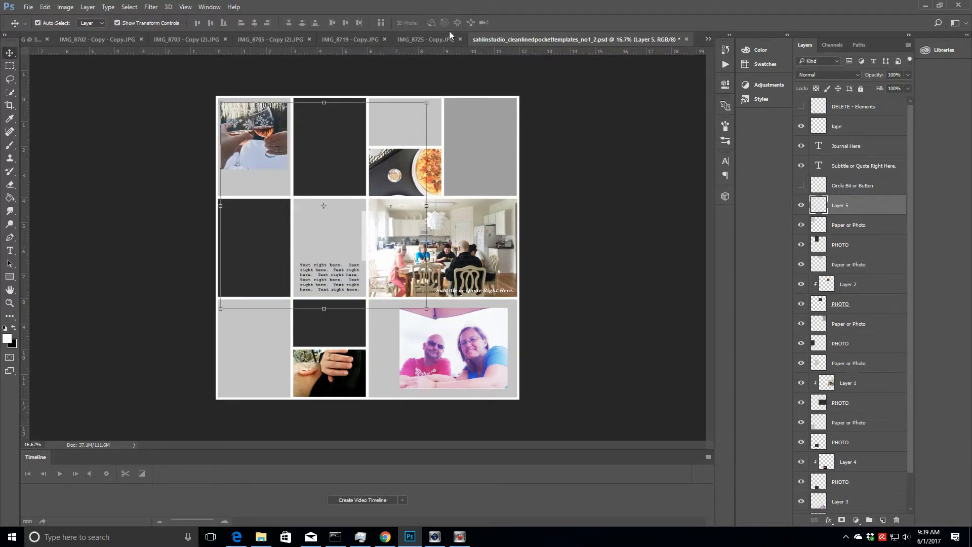
pyautogui.click(421, 39)
pyautogui.click(596, 39)
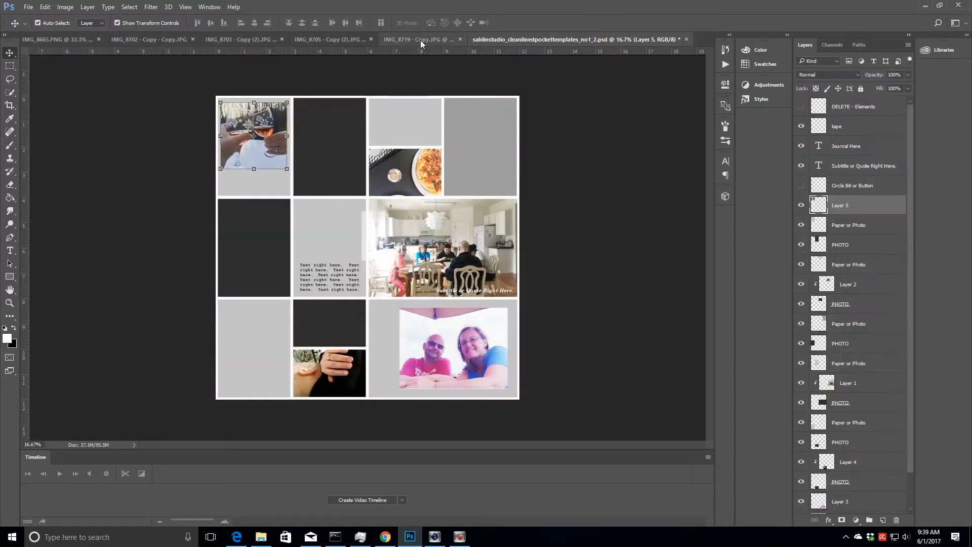
# - Delete the couple photo from the large bottom-row pocket and place the IMG_8719 selfie there instead
pyautogui.click(420, 41)
pyautogui.click(654, 39)
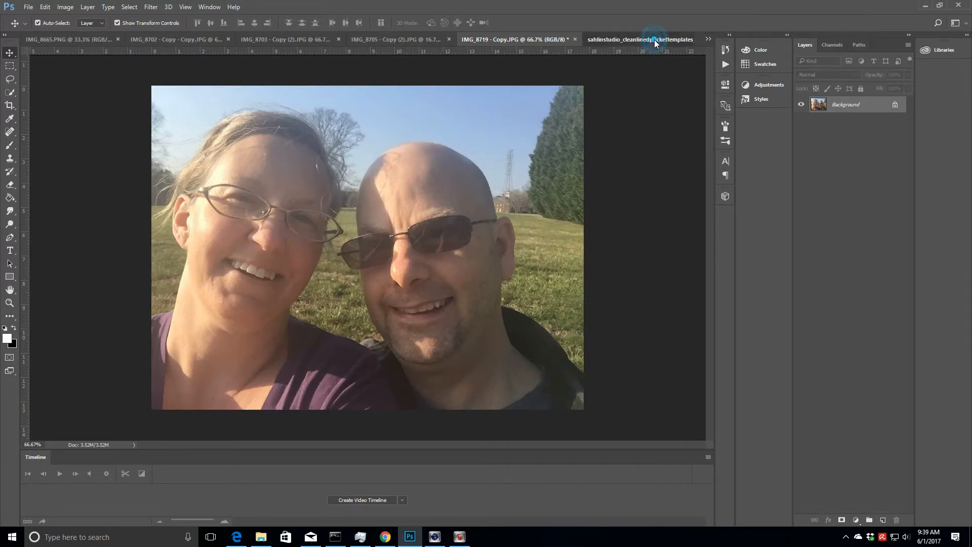
pyautogui.click(441, 362)
pyautogui.press('Delete')
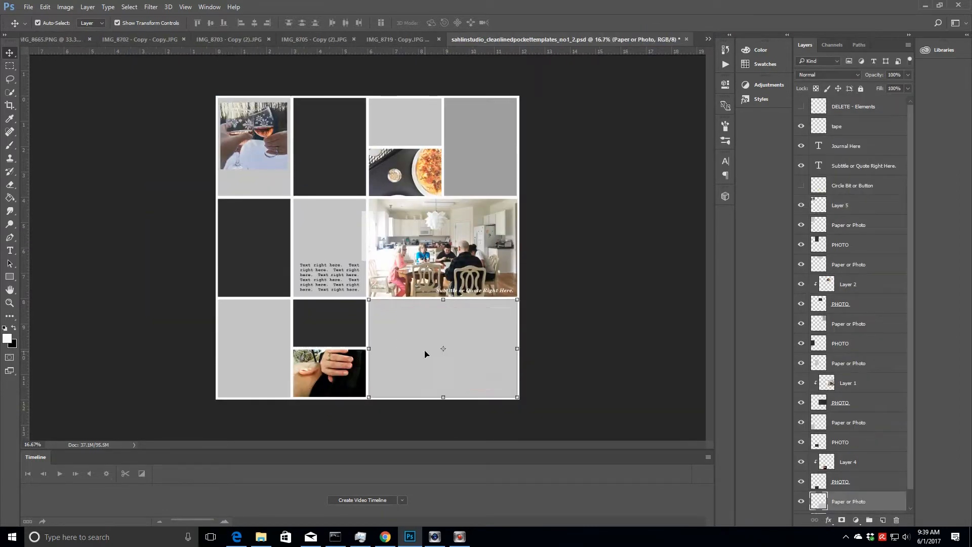
pyautogui.click(402, 41)
pyautogui.moveTo(880, 109); pyautogui.dragTo(445, 383)
pyautogui.hotkey('ctrl', 't')
pyautogui.moveTo(475, 318); pyautogui.dragTo(519, 284)
pyautogui.moveTo(509, 325); pyautogui.dragTo(495, 375)
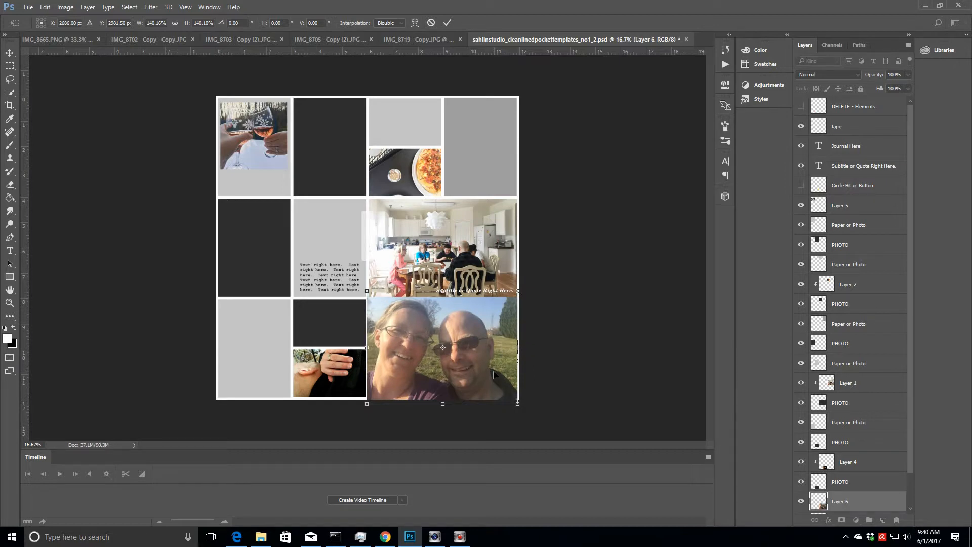
pyautogui.click(431, 22)
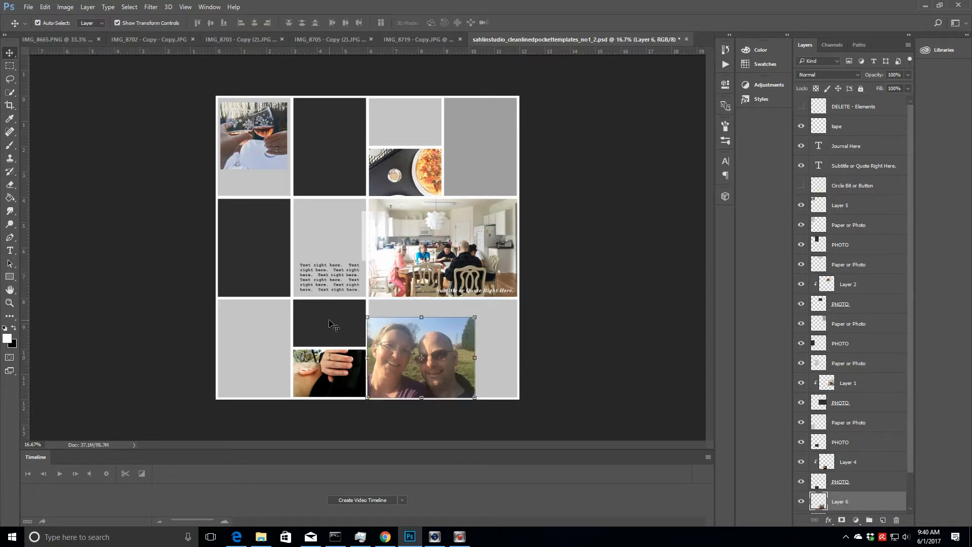
# - Move the IMG_8719 selfie layer directly above the PHOTO layer of the small dark pocket in the bottom row
pyautogui.click(327, 324)
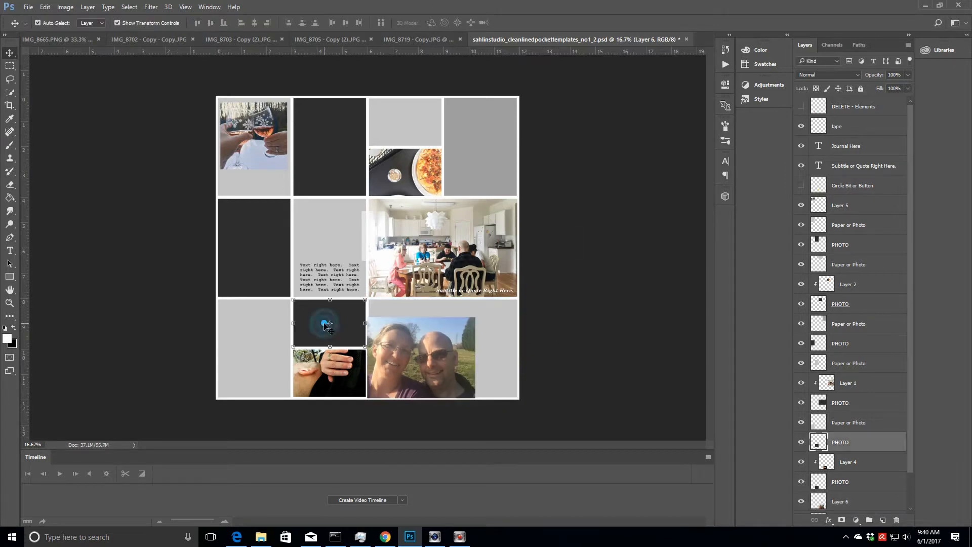
pyautogui.click(463, 360)
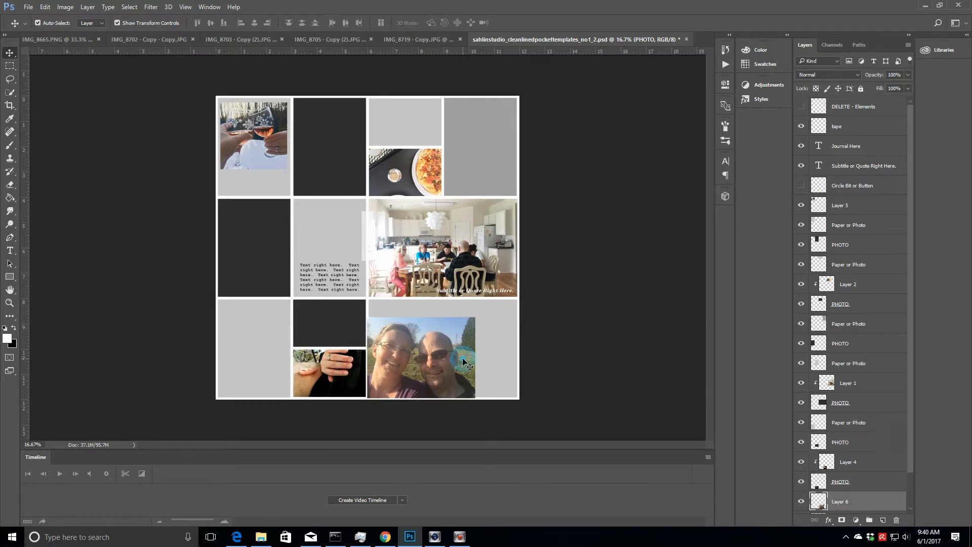
pyautogui.moveTo(880, 501); pyautogui.dragTo(879, 437)
# - Position the selfie over the small dark bottom-row pocket and scale it down to the pocket's width
pyautogui.moveTo(456, 377); pyautogui.dragTo(379, 324)
pyautogui.hotkey('ctrl', 't')
pyautogui.moveTo(404, 273); pyautogui.dragTo(370, 298)
pyautogui.click(448, 26)
# - Clip the selfie to the PHOTO layer beneath it and close IMG_8719
pyautogui.rightClick(861, 443)
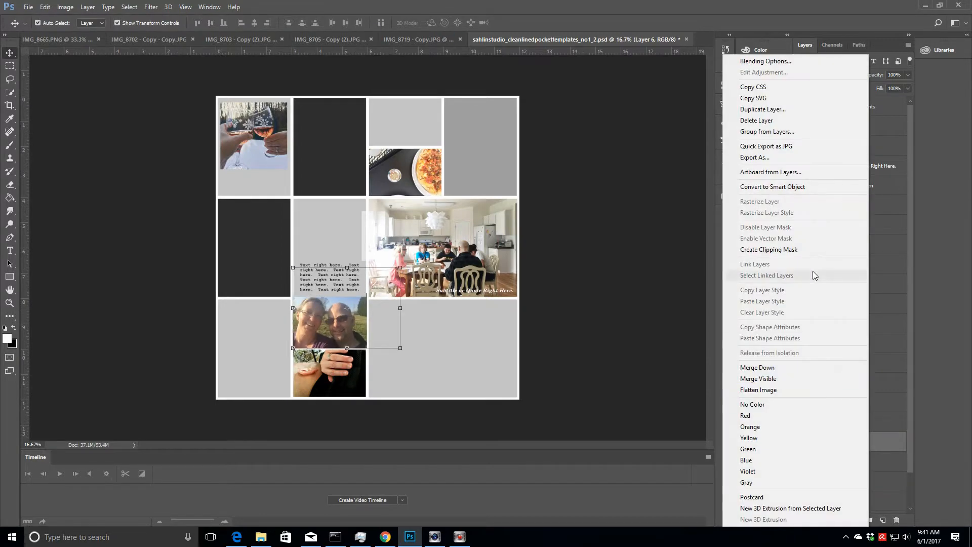
pyautogui.click(808, 250)
pyautogui.click(407, 41)
pyautogui.click(572, 39)
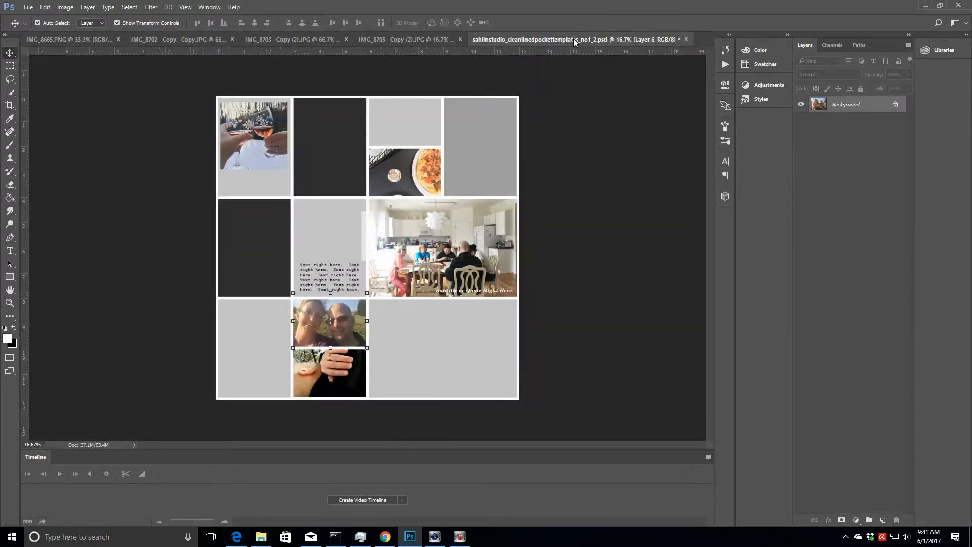
# - Run the Bright and resize action on the IMG_8705 photo
pyautogui.click(394, 39)
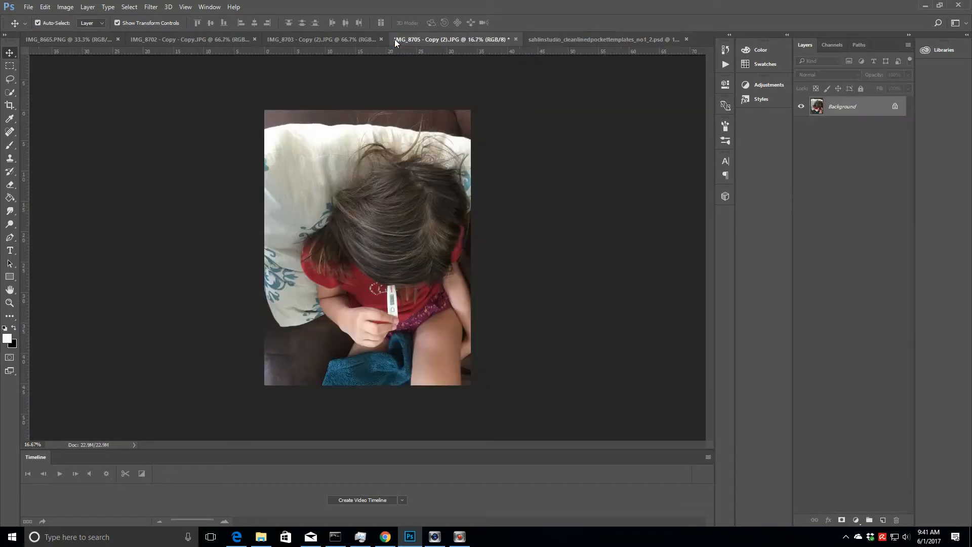
pyautogui.click(765, 84)
pyautogui.click(725, 64)
pyautogui.click(651, 99)
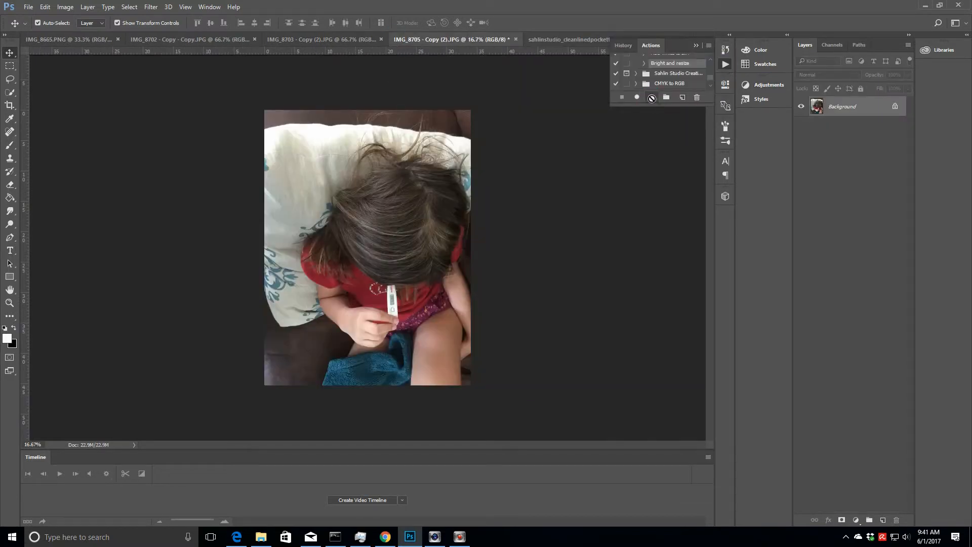
# - Place the IMG_8705 photo of the child in the template directly above the PHOTO layer of the dark middle-row pocket
pyautogui.moveTo(876, 106); pyautogui.dragTo(275, 237)
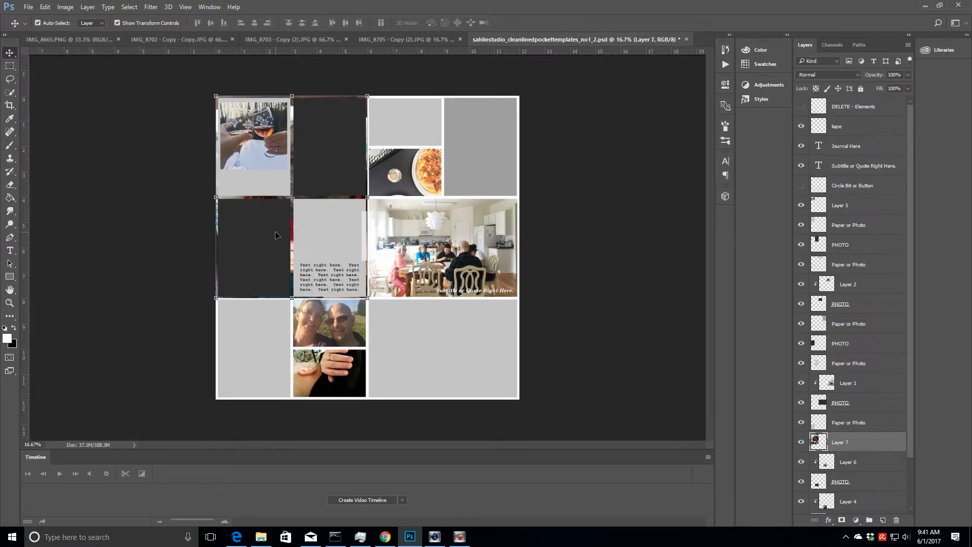
pyautogui.click(258, 246)
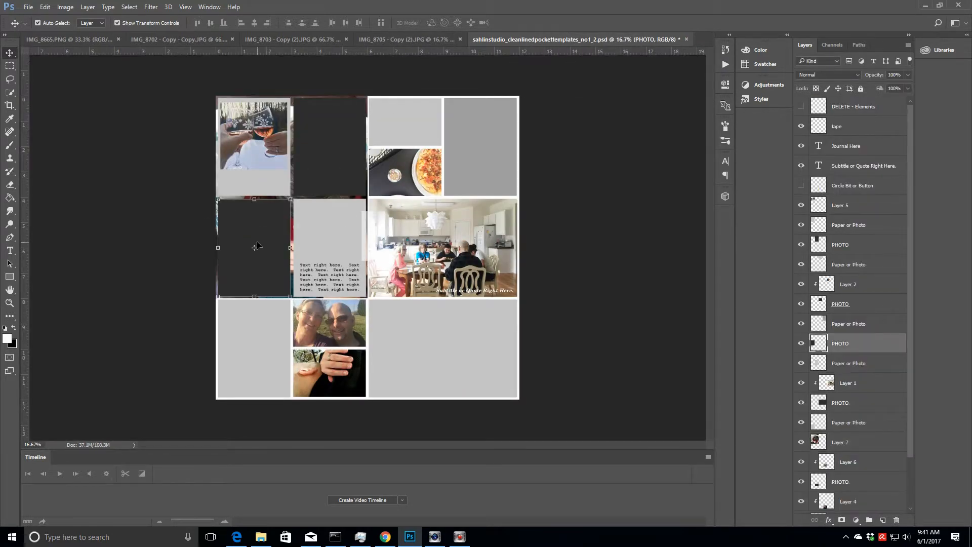
pyautogui.moveTo(888, 443); pyautogui.dragTo(890, 336)
# - Scale down and position the child's photo so it just covers the dark middle-row pocket
pyautogui.moveTo(256, 269); pyautogui.dragTo(262, 282)
pyautogui.hotkey('ctrl', 't')
pyautogui.moveTo(368, 110); pyautogui.dragTo(302, 197)
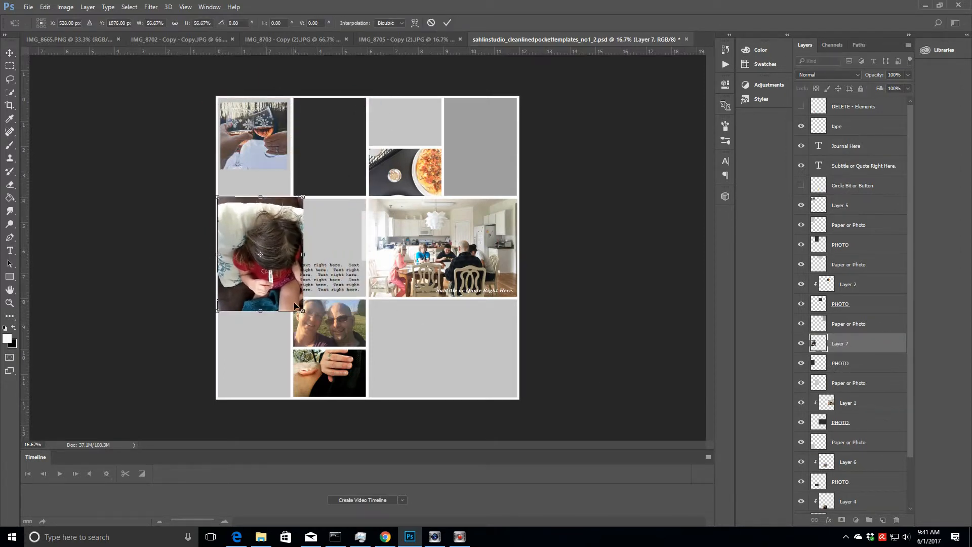
pyautogui.moveTo(298, 306); pyautogui.dragTo(285, 283)
pyautogui.click(447, 23)
# - Clip the child's photo to the PHOTO layer beneath it and close IMG_8705 without saving
pyautogui.rightClick(864, 343)
pyautogui.click(738, 254)
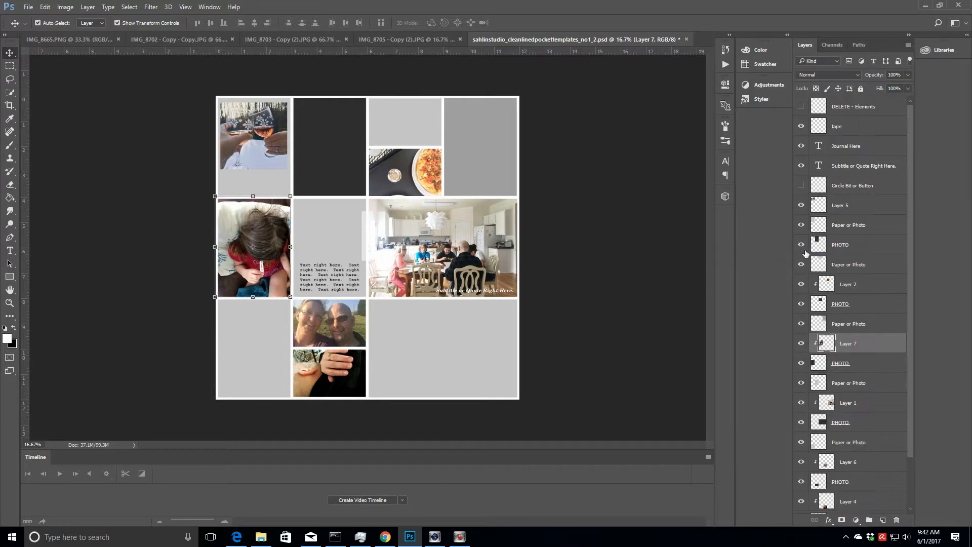
pyautogui.click(383, 41)
pyautogui.click(518, 40)
pyautogui.click(471, 195)
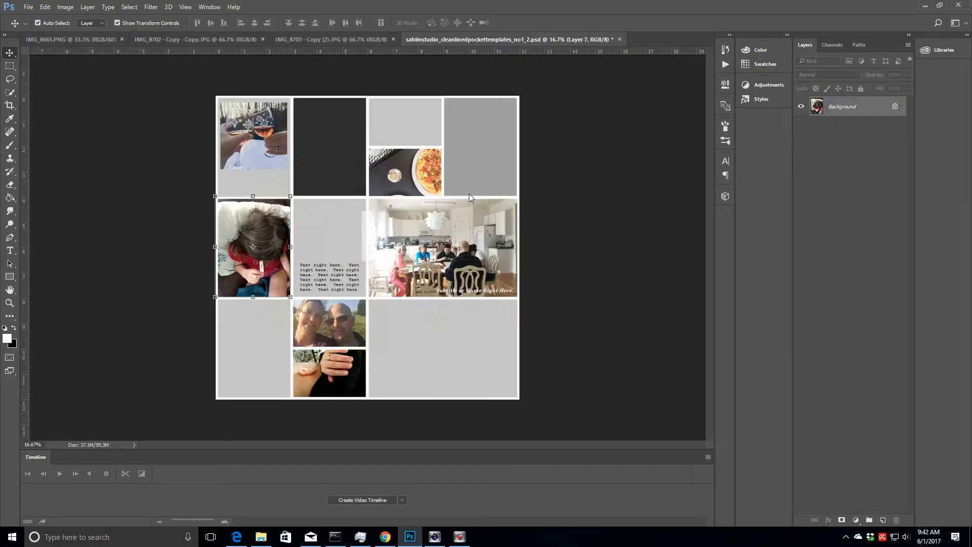
# - Look through the remaining open photos, close the IMG_8665 text-message screenshot and return to the template
pyautogui.click(340, 40)
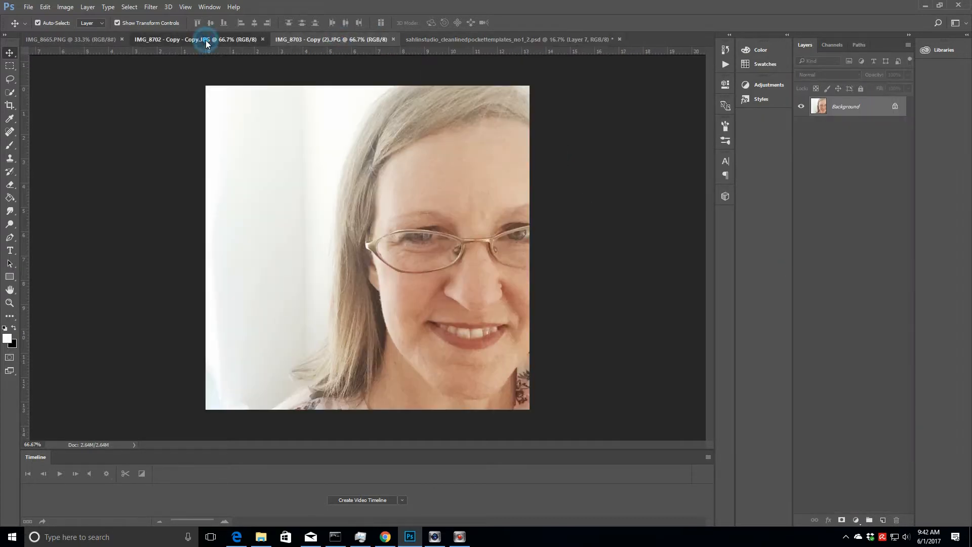
pyautogui.click(198, 39)
pyautogui.click(66, 39)
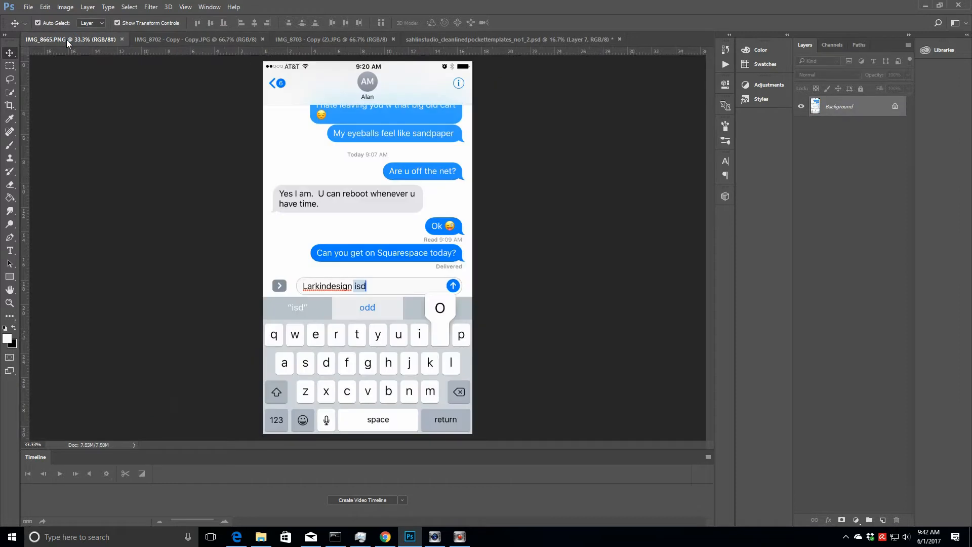
pyautogui.click(121, 39)
pyautogui.click(371, 39)
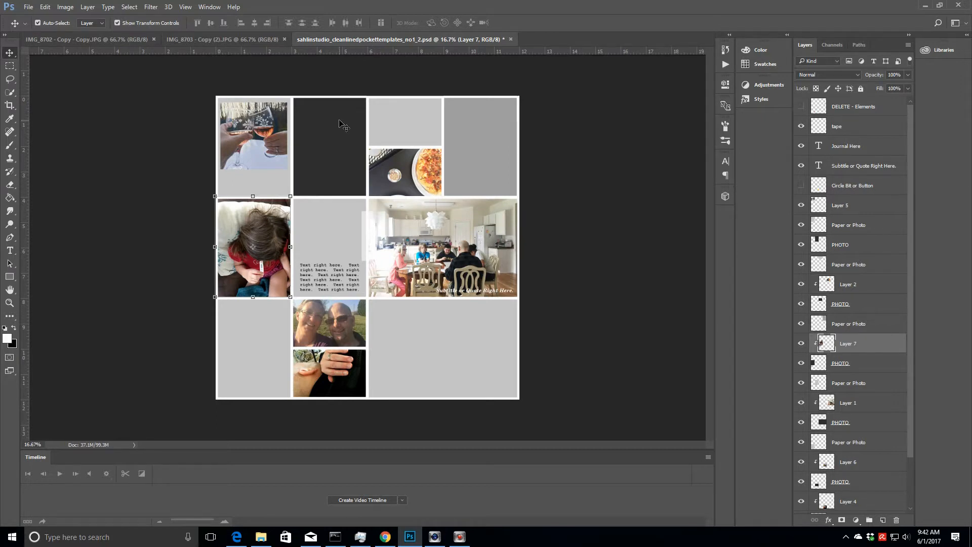
# - Place the IMG_8703 portrait in the template directly above the Paper or Photo layer of the first bottom-row pocket
pyautogui.click(252, 363)
pyautogui.click(211, 40)
pyautogui.moveTo(666, 147); pyautogui.dragTo(227, 381)
# - Enlarge the portrait to cover the first bottom-row pocket and clip it to the Paper or Photo layer beneath it
pyautogui.hotkey('ctrl', 't')
pyautogui.moveTo(211, 318); pyautogui.dragTo(200, 289)
pyautogui.click(448, 22)
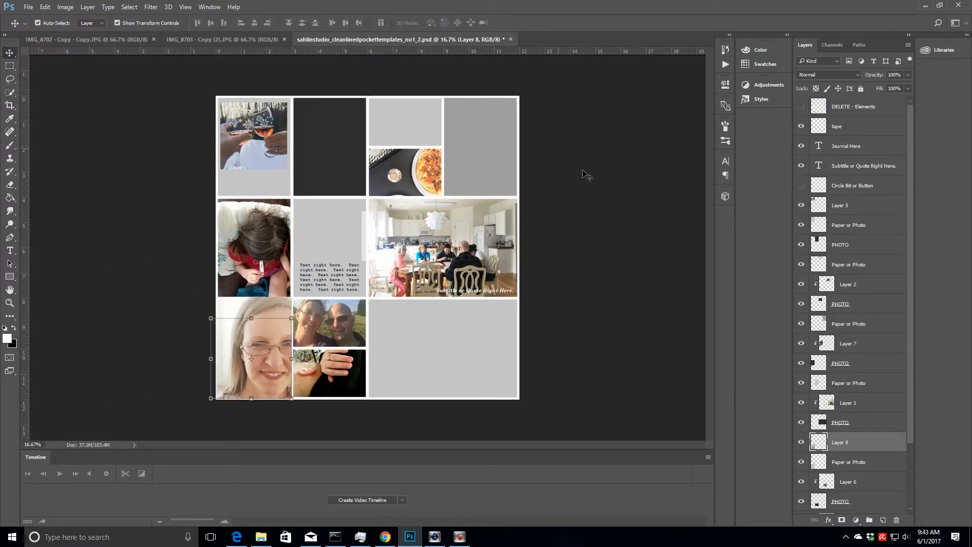
pyautogui.rightClick(864, 444)
pyautogui.click(796, 251)
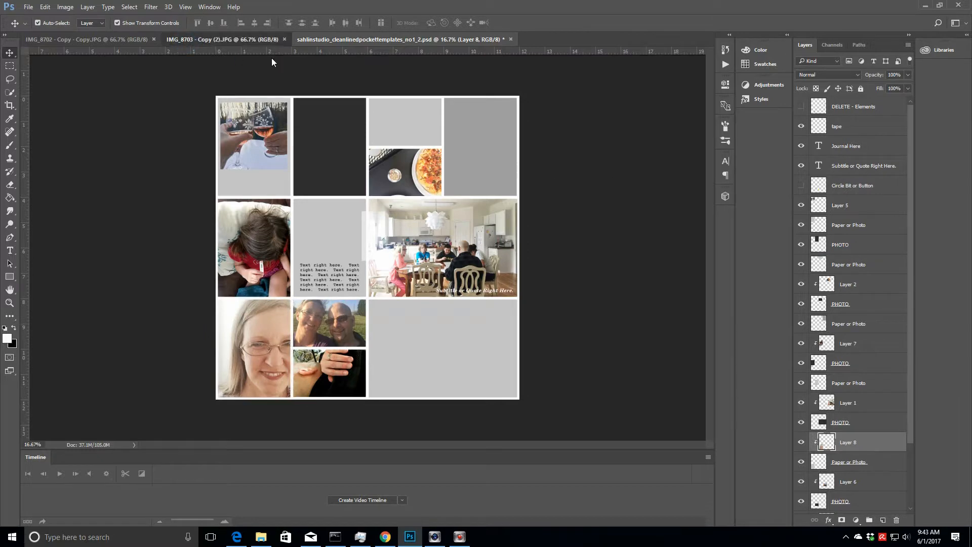
# - Close IMG_8703 and place the IMG_8702 umbrella photo in the template directly above the Paper or Photo layer of the upper third-column pocket
pyautogui.click(284, 39)
pyautogui.click(98, 41)
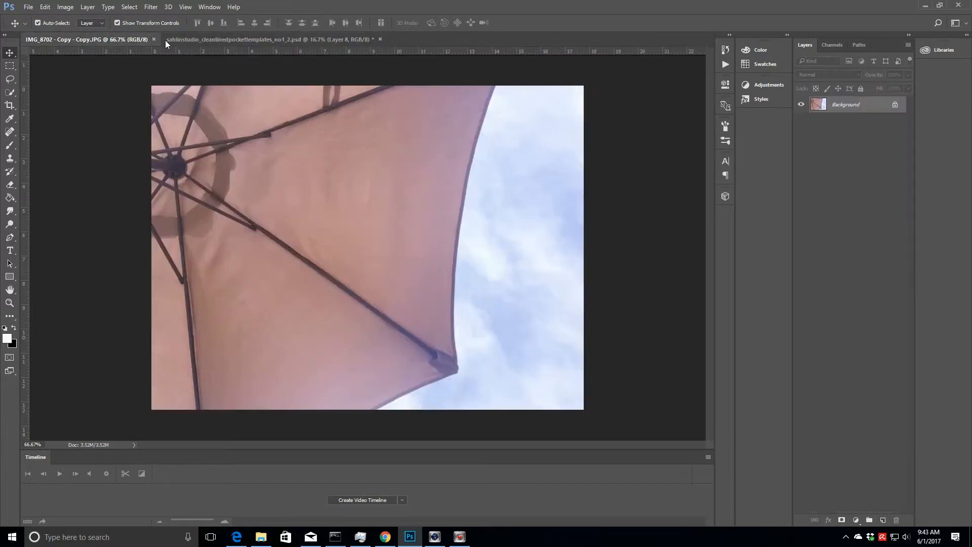
pyautogui.moveTo(876, 107); pyautogui.dragTo(421, 134)
pyautogui.click(410, 114)
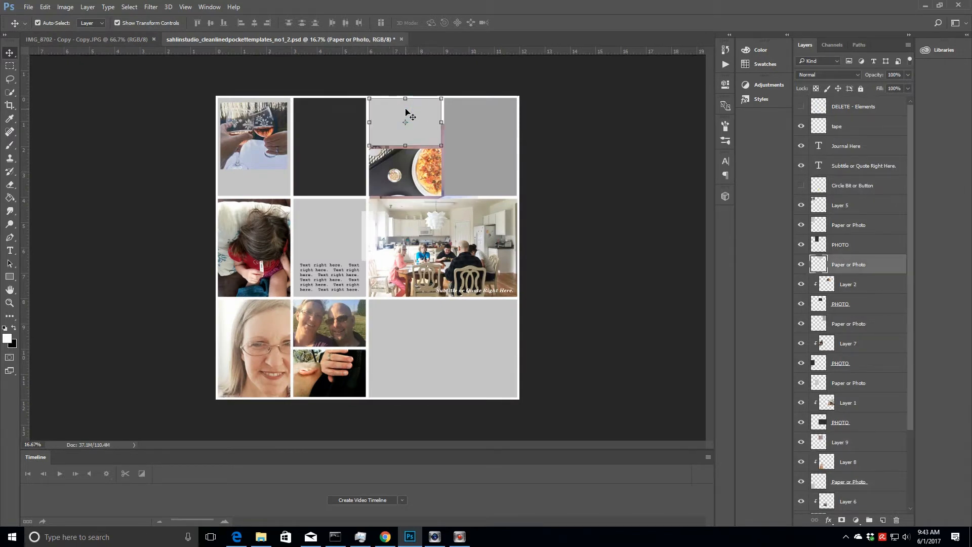
pyautogui.click(442, 201)
pyautogui.moveTo(841, 442); pyautogui.dragTo(880, 261)
# - Align the umbrella photo with its pocket, scale it down to the pocket's width and clip it to the Paper or Photo layer beneath it
pyautogui.moveTo(395, 192); pyautogui.dragTo(391, 164)
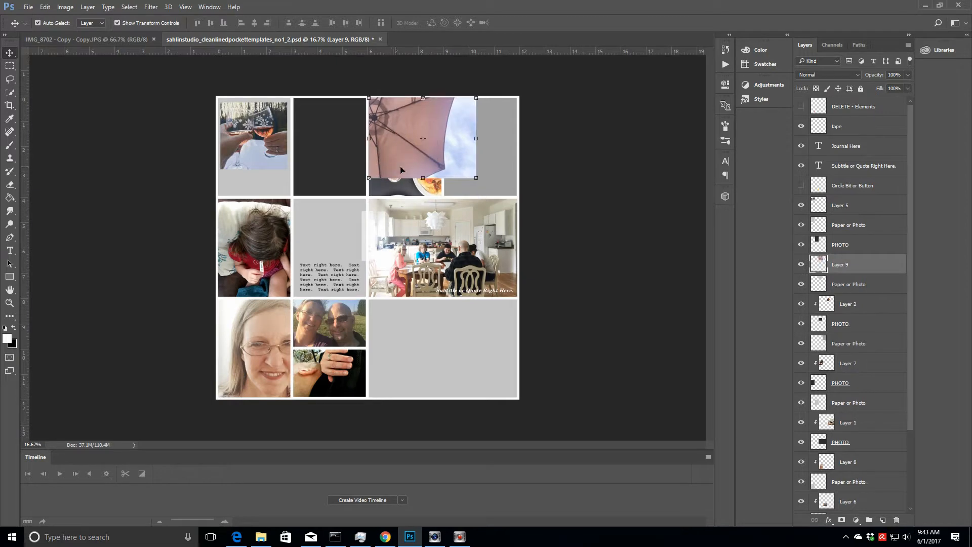
pyautogui.moveTo(477, 178); pyautogui.dragTo(439, 157)
pyautogui.click(448, 23)
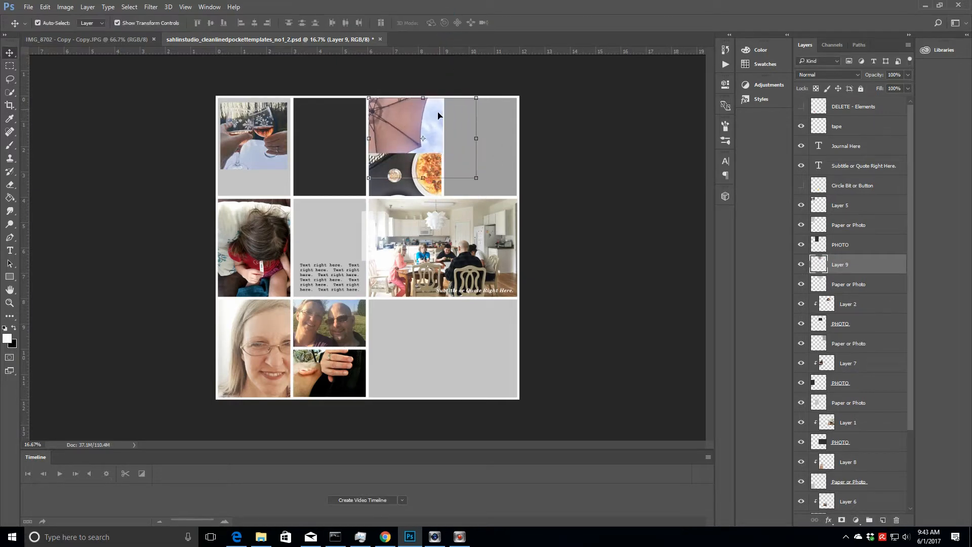
pyautogui.rightClick(869, 263)
pyautogui.click(804, 250)
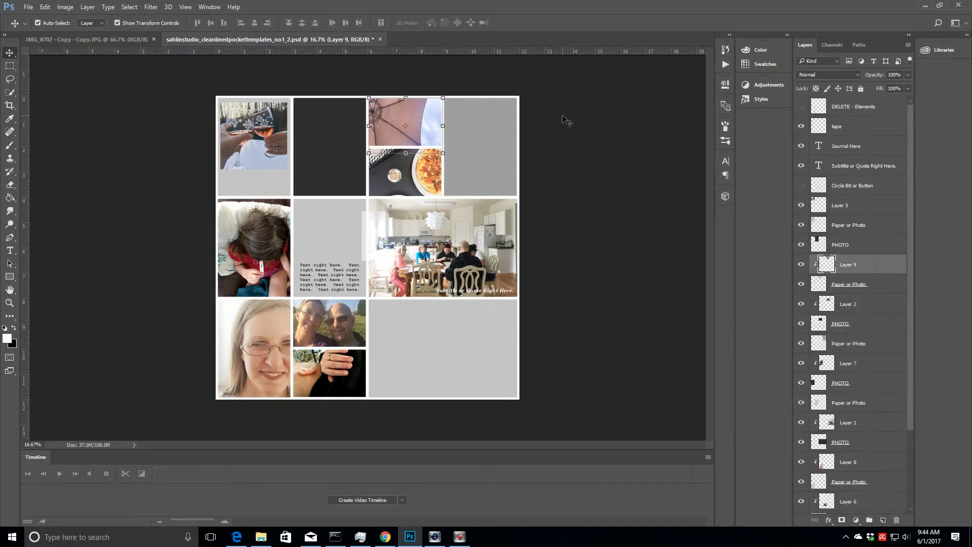
# - Select the large bottom-row pocket's layer and open sahlinstudio_viewpoint_3x4card2h from the Viewpoint kit's sahlinstudio_viewpoint_jc folder
pyautogui.click(425, 349)
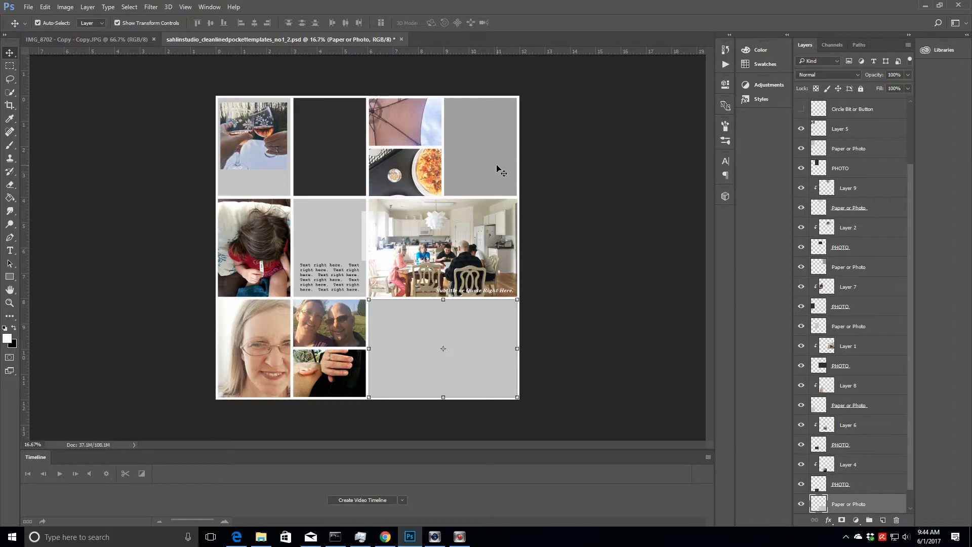
pyautogui.click(26, 9)
pyautogui.click(34, 27)
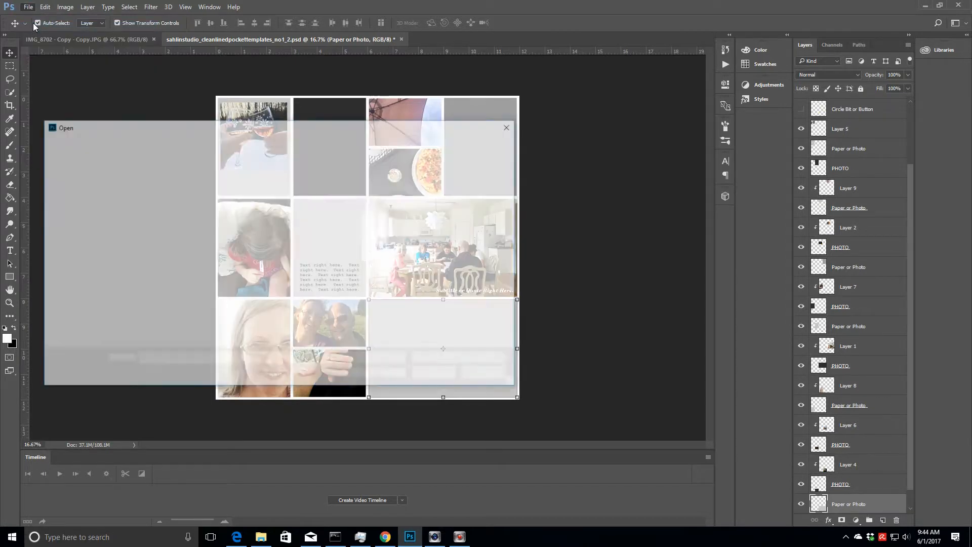
pyautogui.click(176, 145)
pyautogui.click(203, 141)
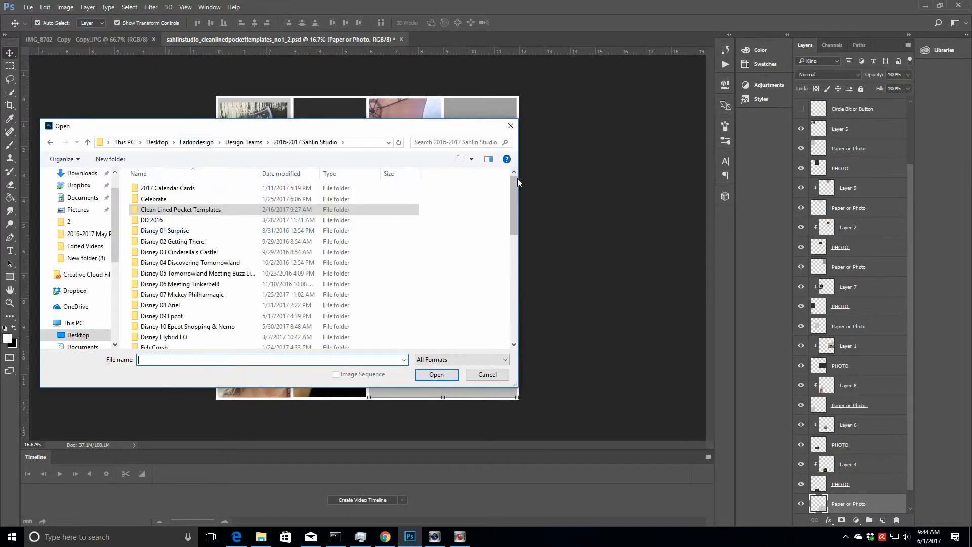
pyautogui.moveTo(514, 183); pyautogui.dragTo(514, 296)
pyautogui.click(160, 268)
pyautogui.doubleClick(159, 271)
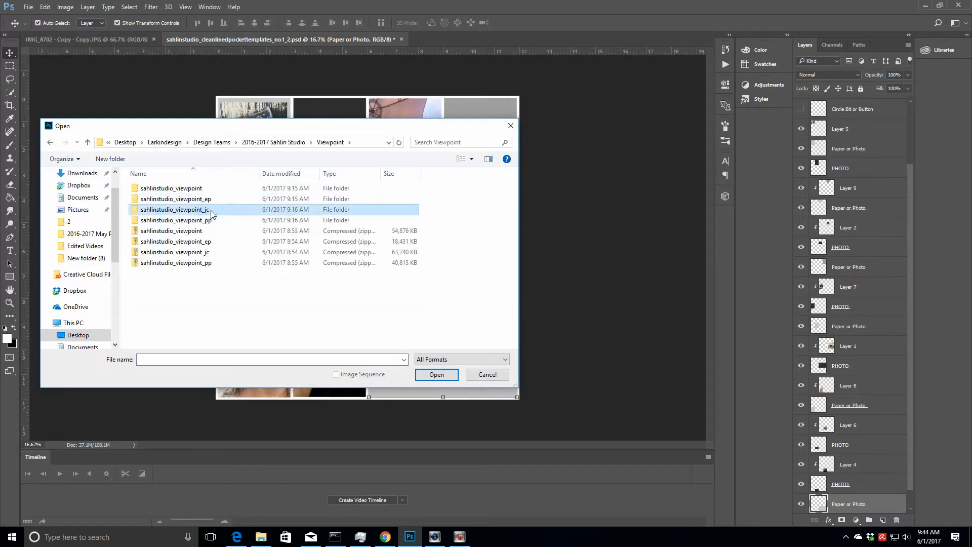
pyautogui.doubleClick(210, 211)
pyautogui.moveTo(515, 183)
pyautogui.mouseDown()
pyautogui.moveTo(516, 269)
pyautogui.moveTo(525, 180)
pyautogui.mouseUp()
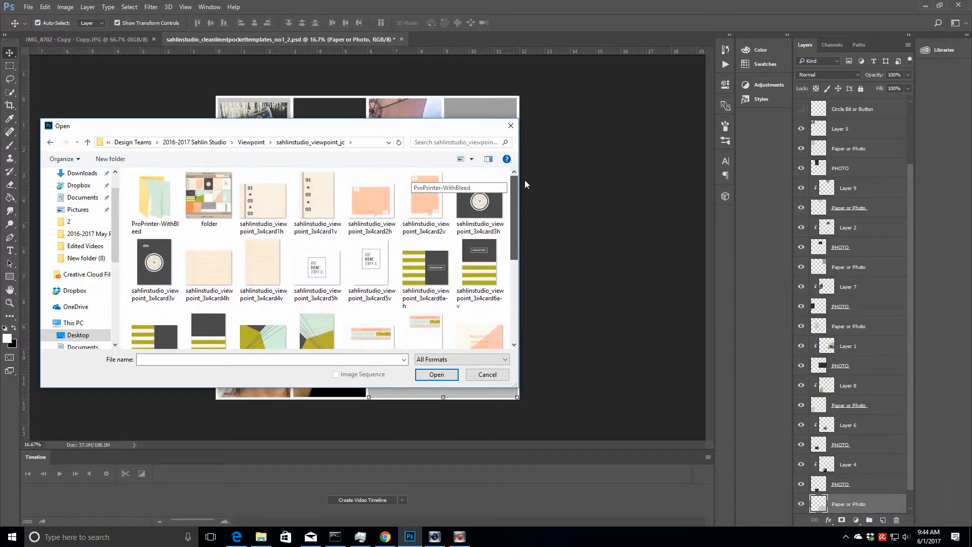
pyautogui.click(380, 202)
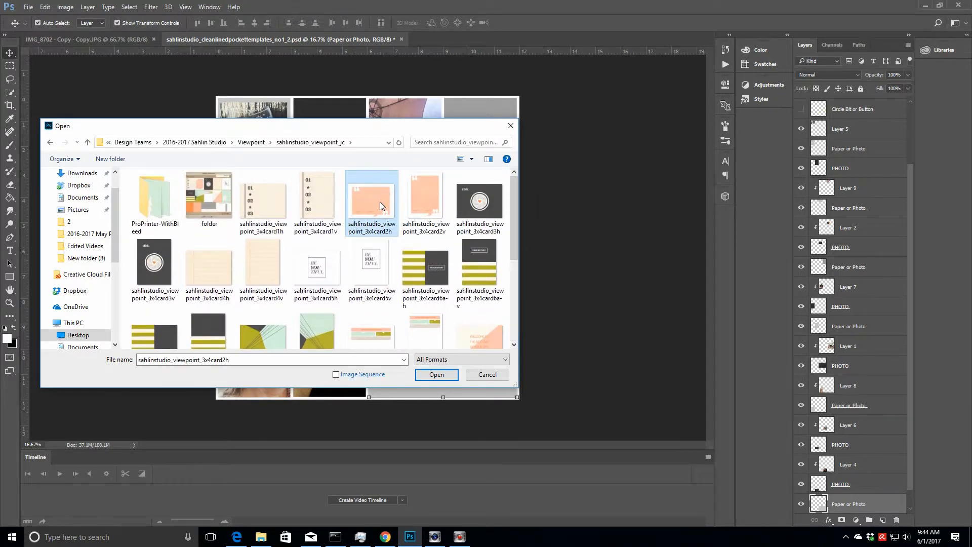
pyautogui.click(427, 379)
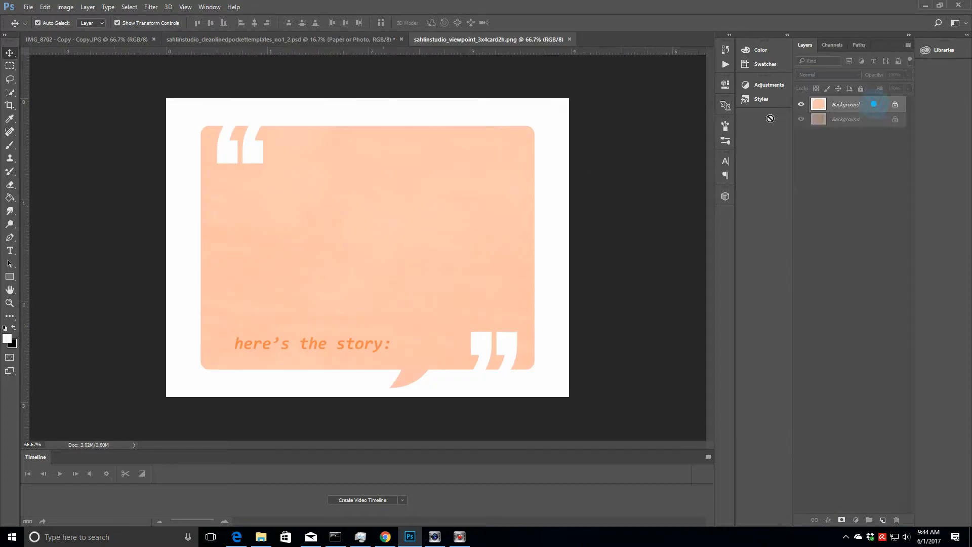
# - Try the coral "here's the story:" card in the large bottom-row pocket, enlarging it to cover the pocket
pyautogui.moveTo(878, 104); pyautogui.dragTo(394, 377)
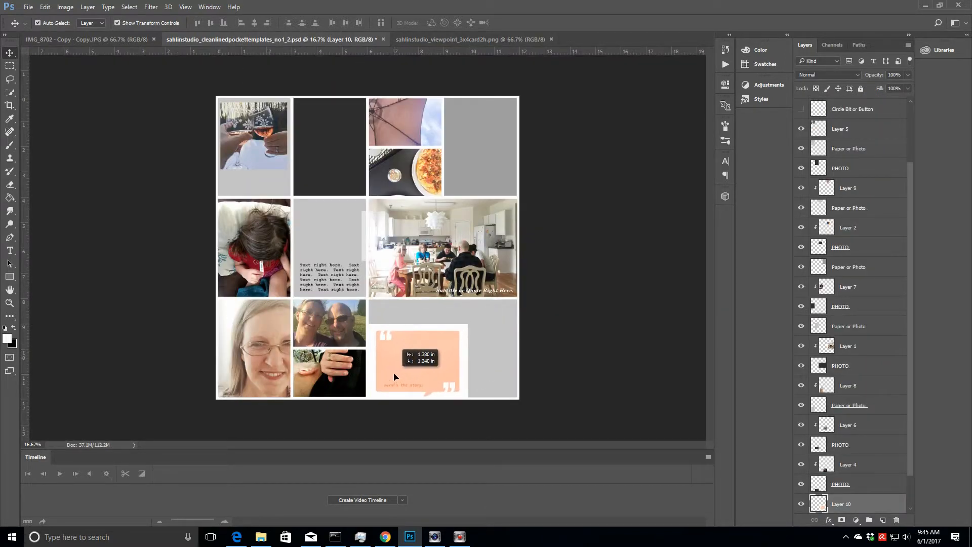
pyautogui.moveTo(469, 324); pyautogui.dragTo(521, 285)
pyautogui.moveTo(458, 352); pyautogui.dragTo(458, 356)
# - Open the # BACKSTORY journal card sahlinstudio_viewpoint_4x6card3h from the same sahlinstudio_viewpoint_jc folder
pyautogui.click(28, 7)
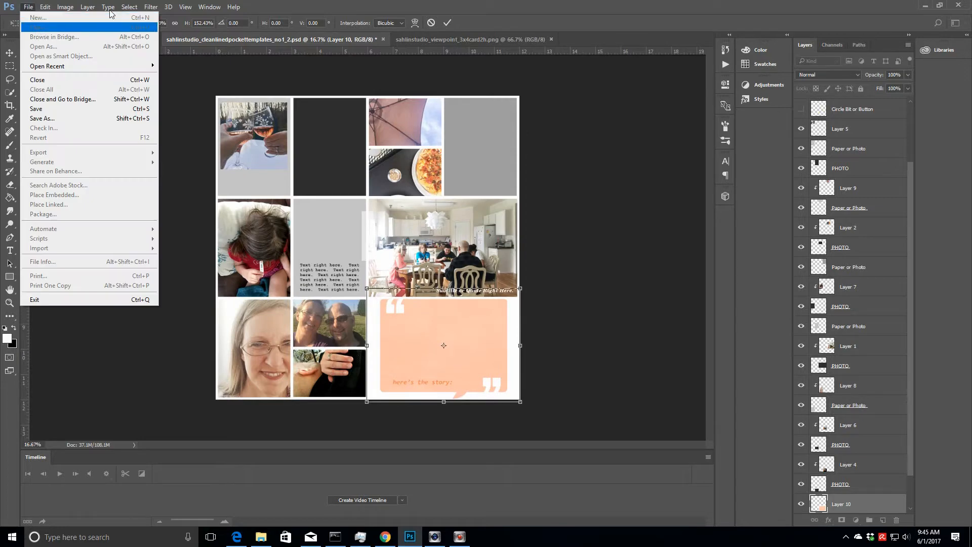
pyautogui.click(28, 7)
pyautogui.click(36, 27)
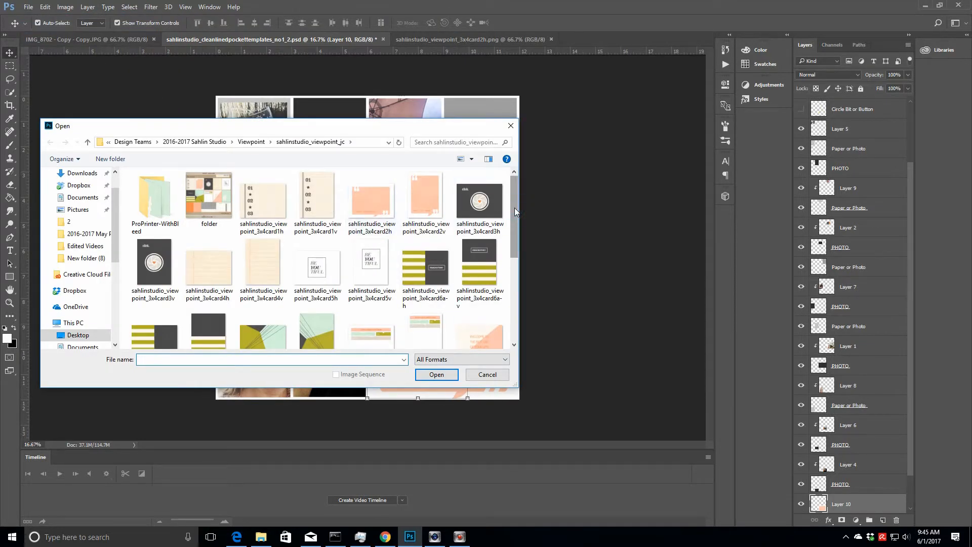
pyautogui.moveTo(515, 208); pyautogui.dragTo(514, 308)
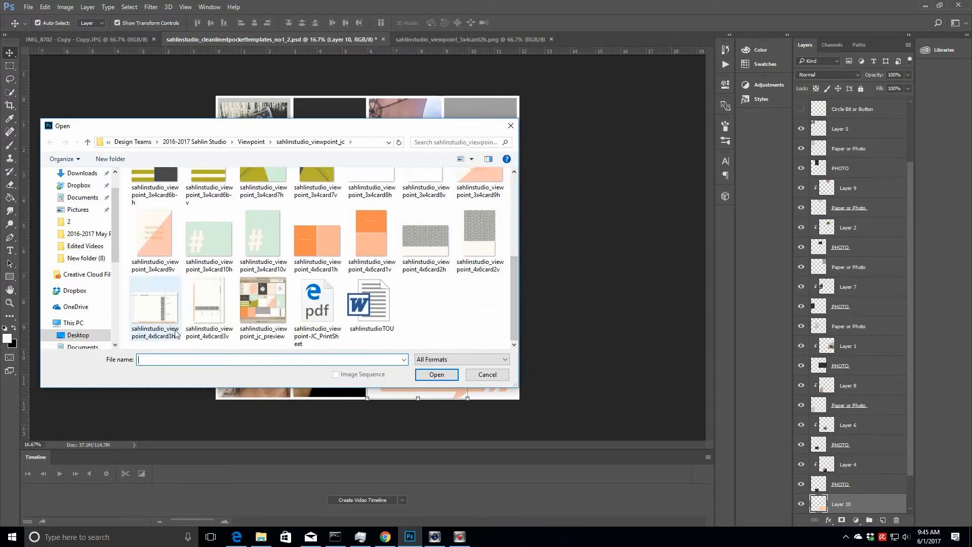
pyautogui.click(155, 309)
pyautogui.click(437, 375)
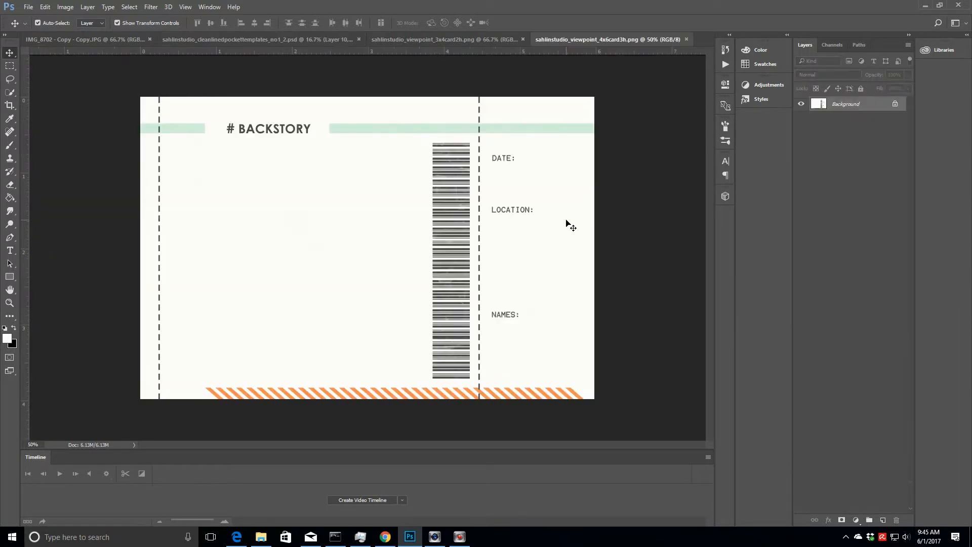
# - Replace the coral card with the # BACKSTORY card over the large bottom-row pocket and clip it to the Paper or Photo layer beneath
pyautogui.moveTo(875, 108); pyautogui.dragTo(564, 382)
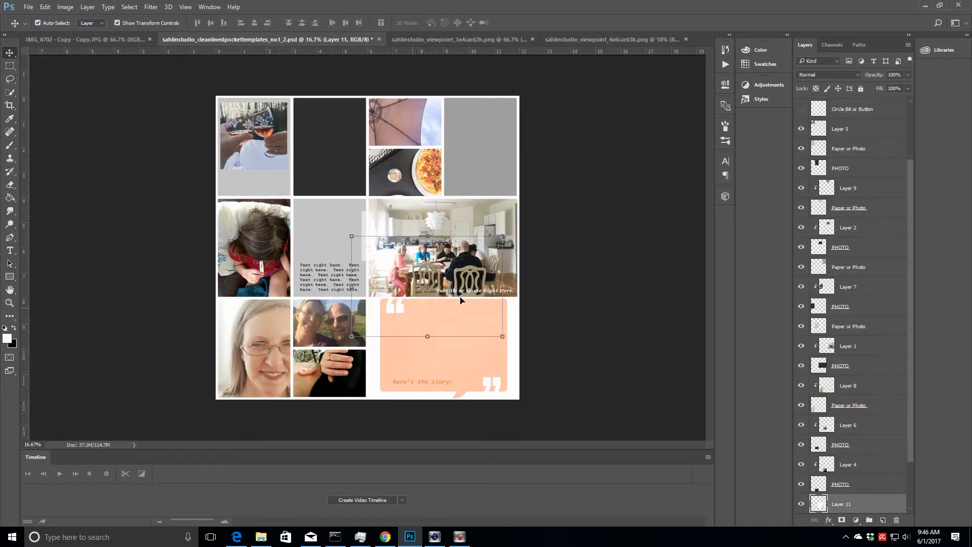
pyautogui.click(413, 323)
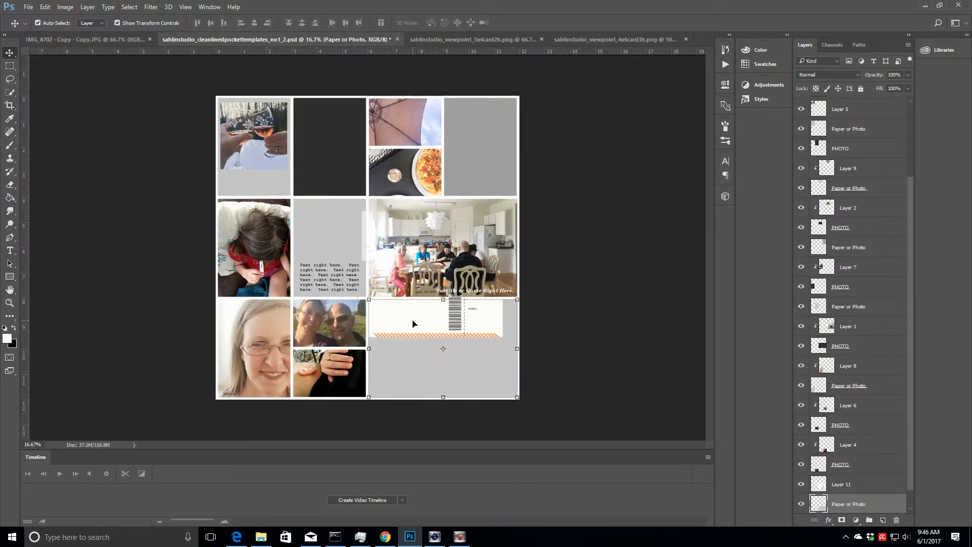
pyautogui.moveTo(413, 323); pyautogui.dragTo(427, 382)
pyautogui.rightClick(901, 488)
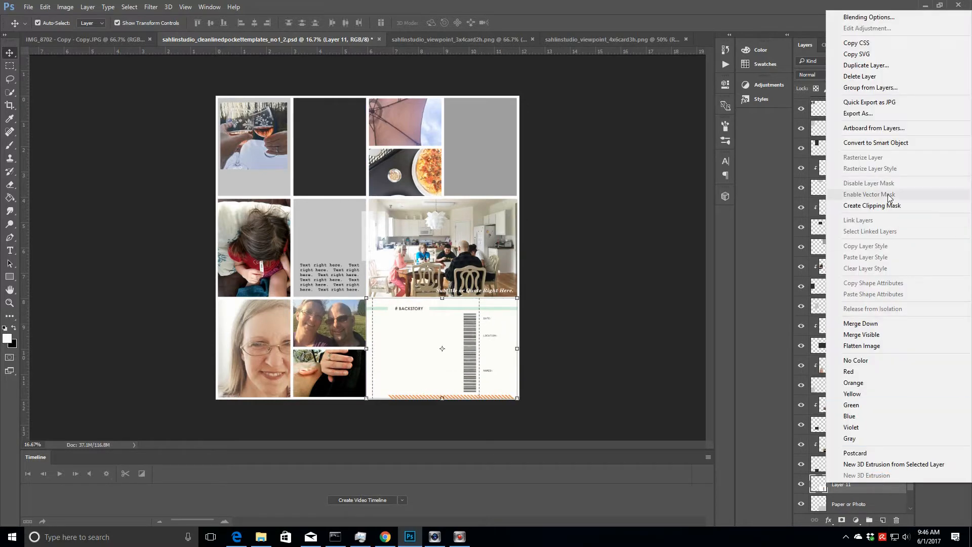
pyautogui.click(841, 205)
# - Scale the # BACKSTORY card down to about 5.89 × 3.92 in so it fits the pocket's edges
pyautogui.press('z')
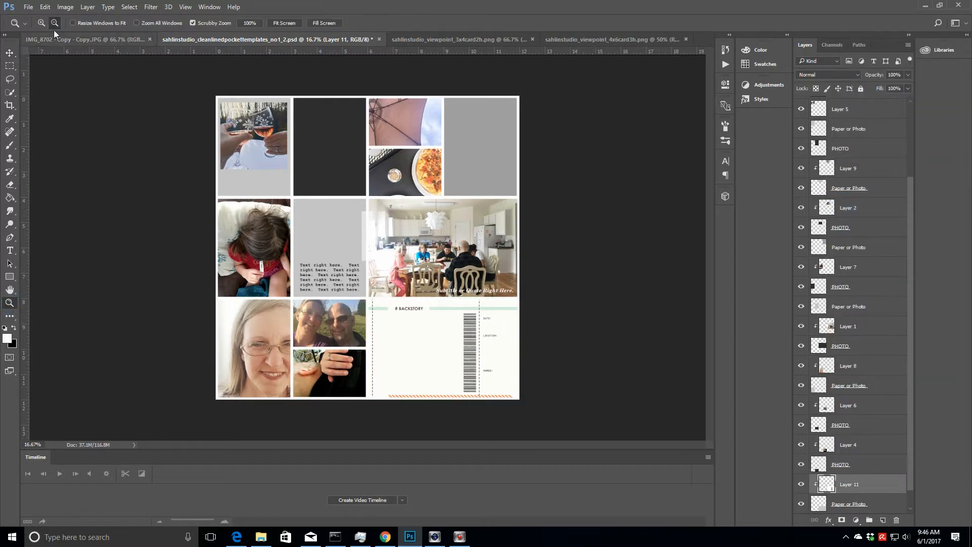
pyautogui.click(444, 349)
pyautogui.click(439, 320)
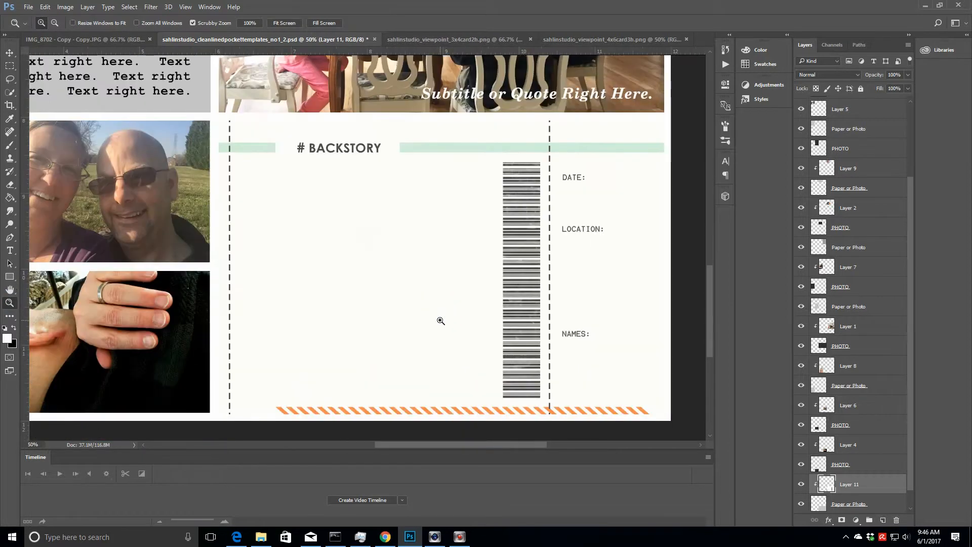
pyautogui.press('v')
pyautogui.moveTo(210, 115); pyautogui.dragTo(219, 122)
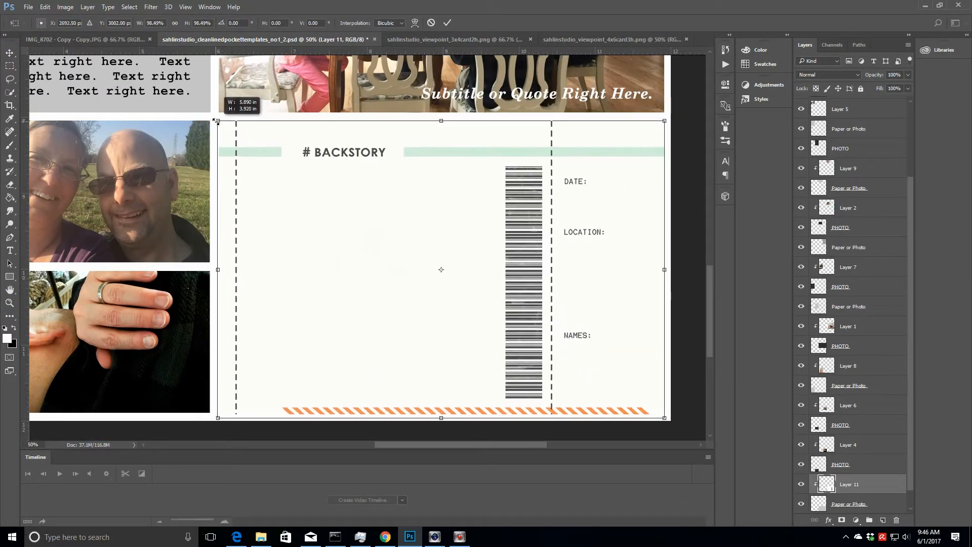
pyautogui.press('Escape')
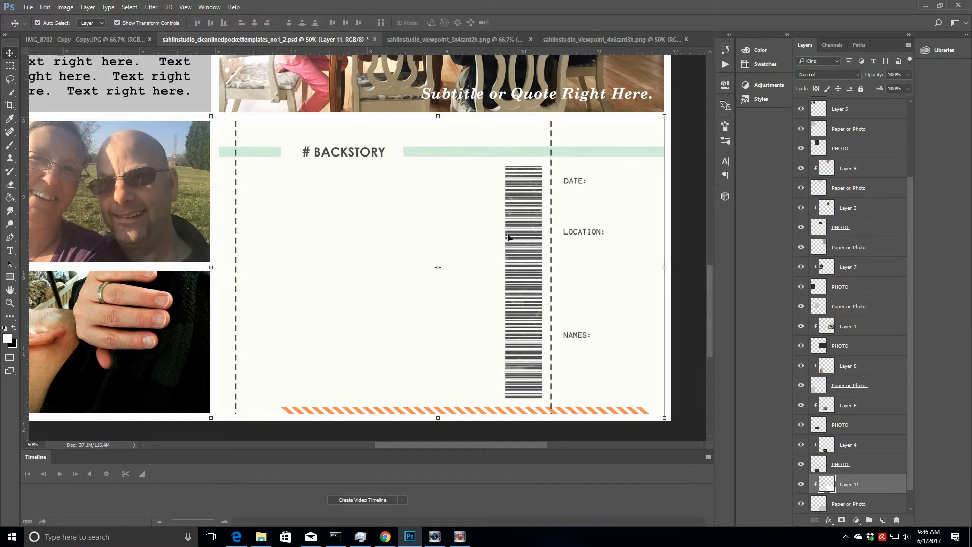
pyautogui.click(9, 304)
pyautogui.click(285, 23)
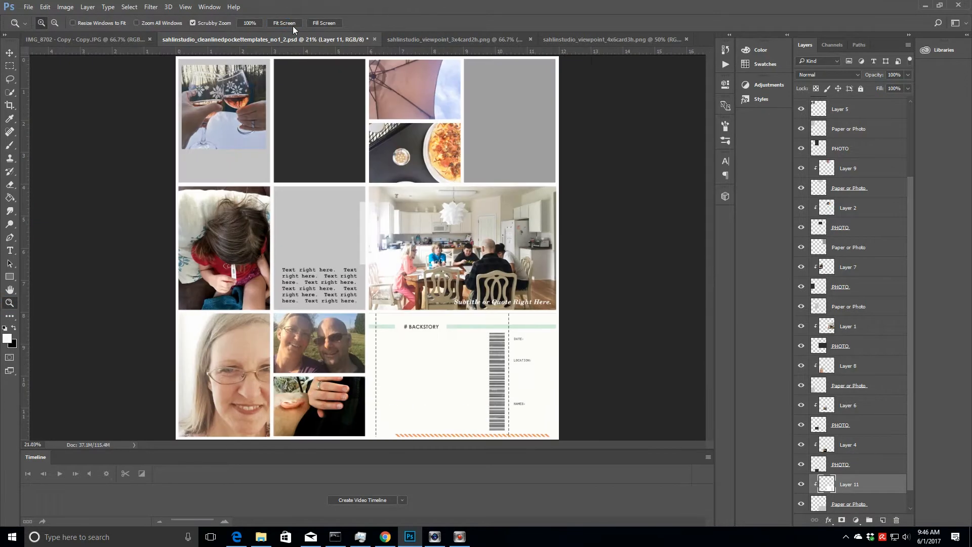
# - Open the three vertical journal cards sahlinstudio_viewpoint_3x4card2v, 3x4card7v and 3x4card8v together
pyautogui.click(29, 7)
pyautogui.click(29, 28)
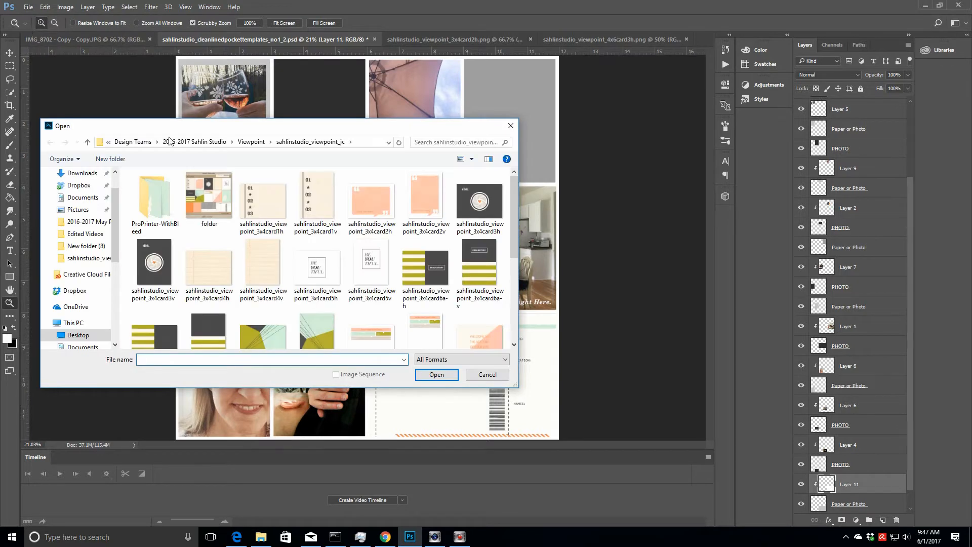
pyautogui.click(424, 192)
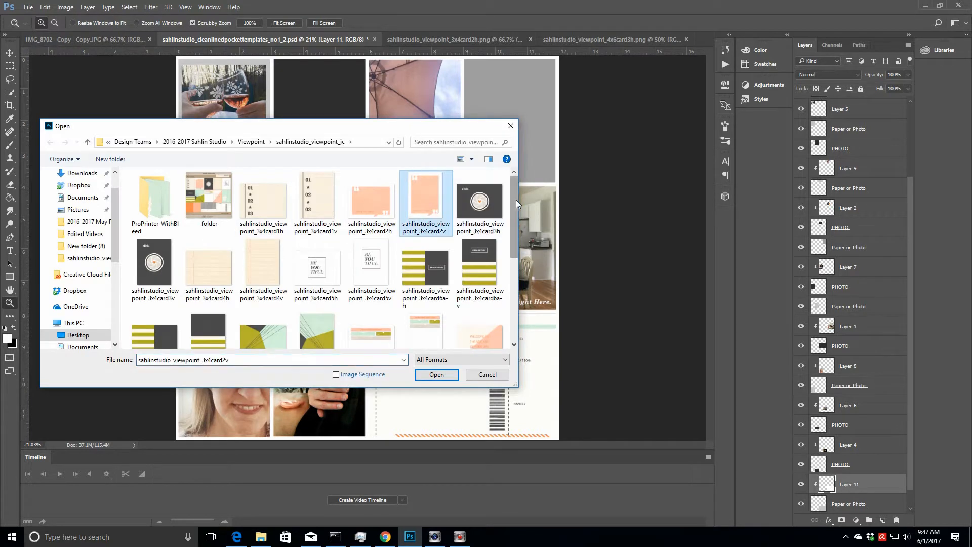
pyautogui.moveTo(512, 197); pyautogui.dragTo(515, 260)
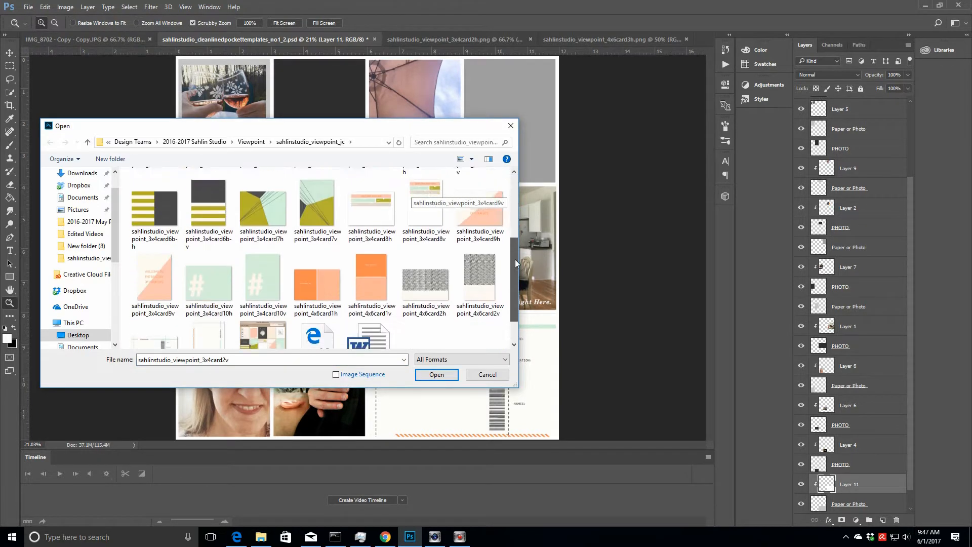
pyautogui.keyDown('ctrl'); pyautogui.click(423, 201); pyautogui.keyUp('ctrl')
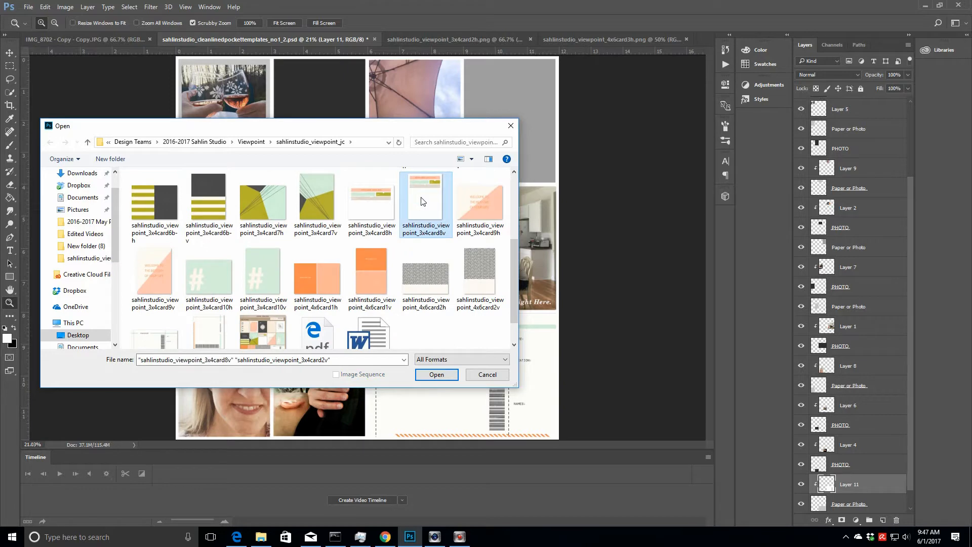
pyautogui.keyDown('ctrl'); pyautogui.click(314, 199); pyautogui.keyUp('ctrl')
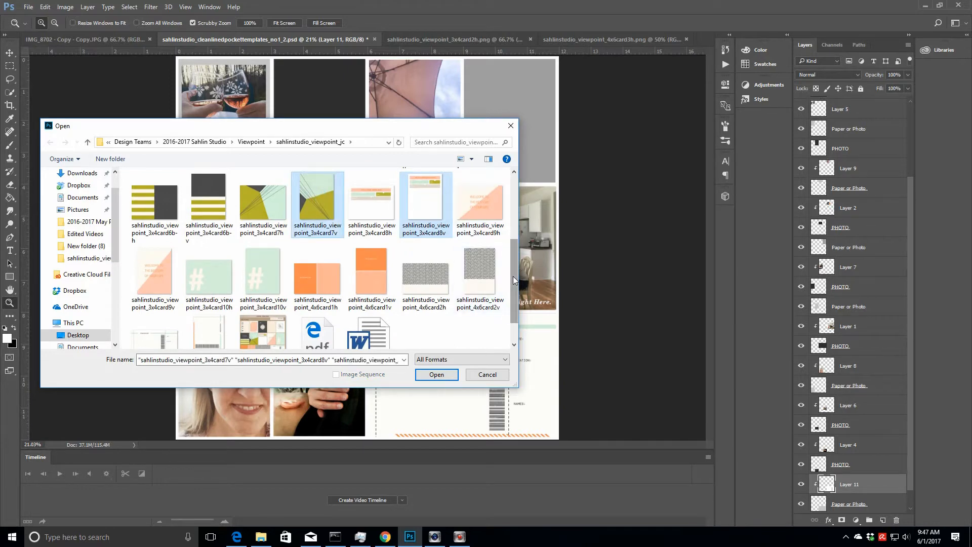
pyautogui.moveTo(513, 275); pyautogui.dragTo(506, 239)
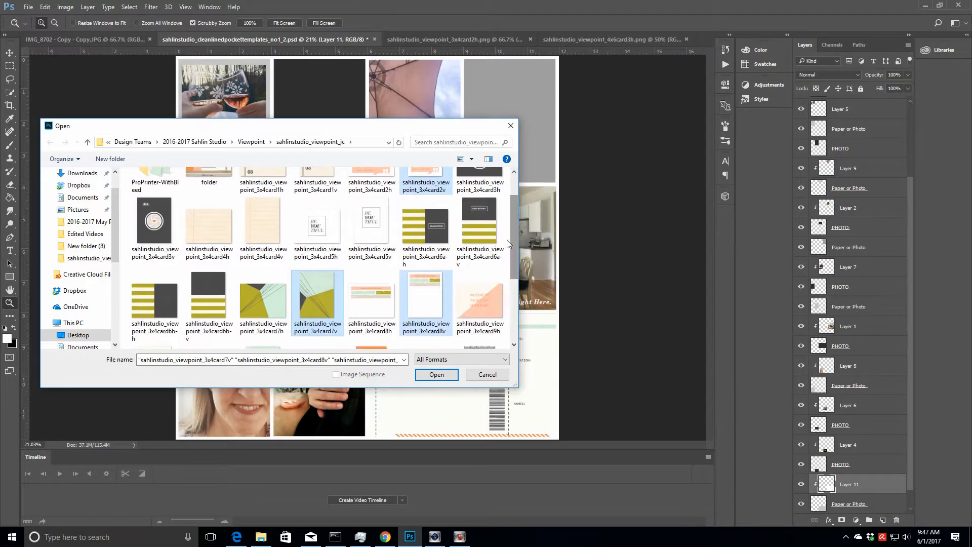
pyautogui.click(436, 375)
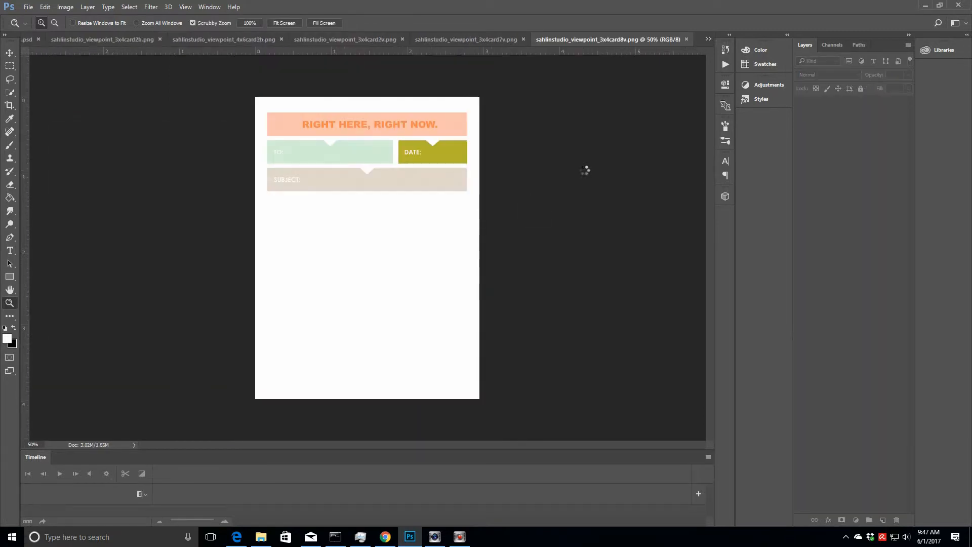
# - Close the sahlinstudio_viewpoint_3x4card2h document and bring the RIGHT HERE, RIGHT NOW card into the pocket template
pyautogui.click(117, 40)
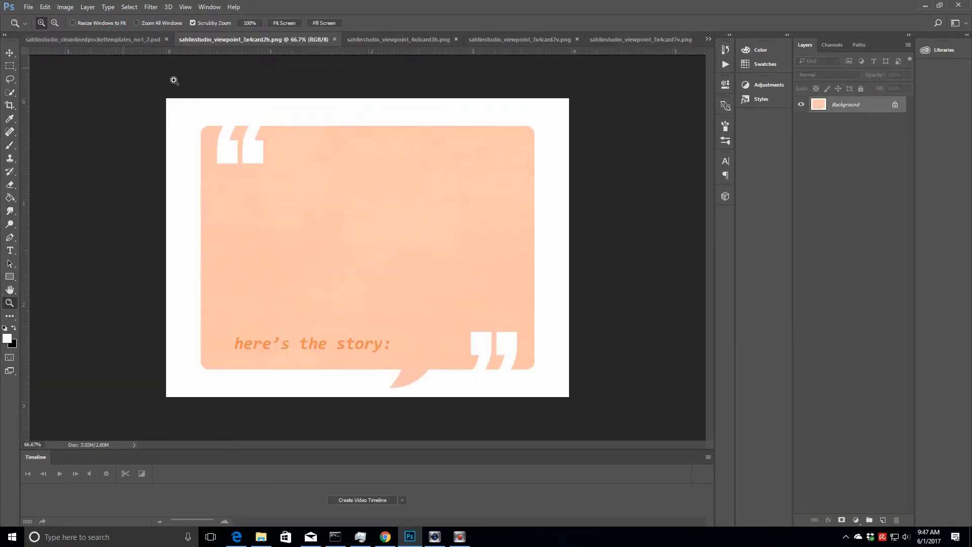
pyautogui.click(336, 40)
pyautogui.moveTo(845, 105); pyautogui.dragTo(333, 159)
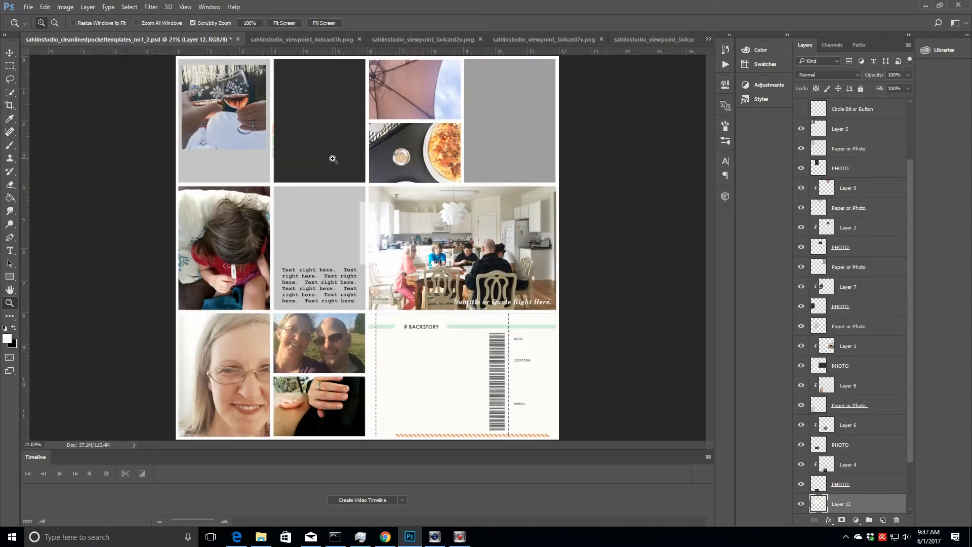
pyautogui.click(8, 54)
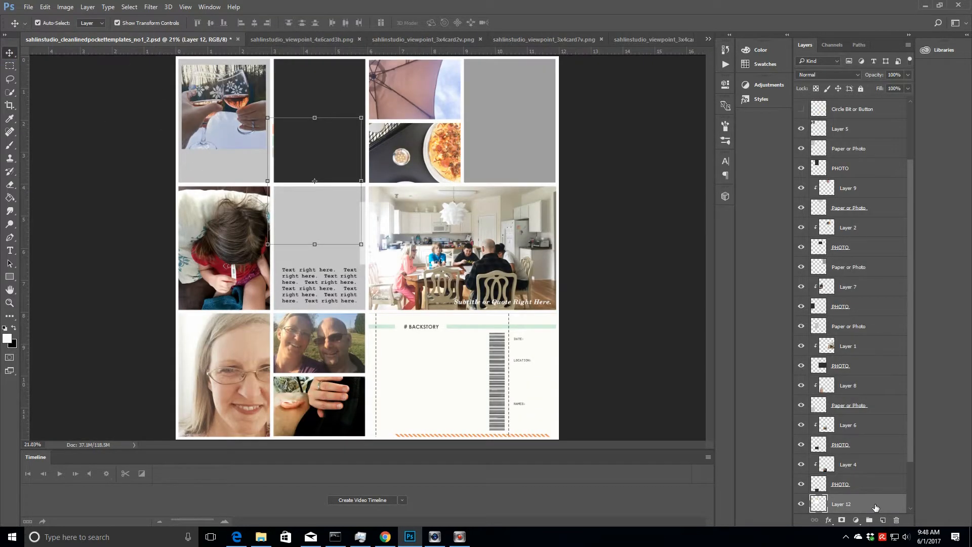
# - Fit the RIGHT HERE, RIGHT NOW card over the dark top-row pocket and clip it to that pocket's PHOTO layer
pyautogui.moveTo(875, 508); pyautogui.dragTo(861, 175)
pyautogui.moveTo(322, 217); pyautogui.dragTo(326, 160)
pyautogui.rightClick(849, 169)
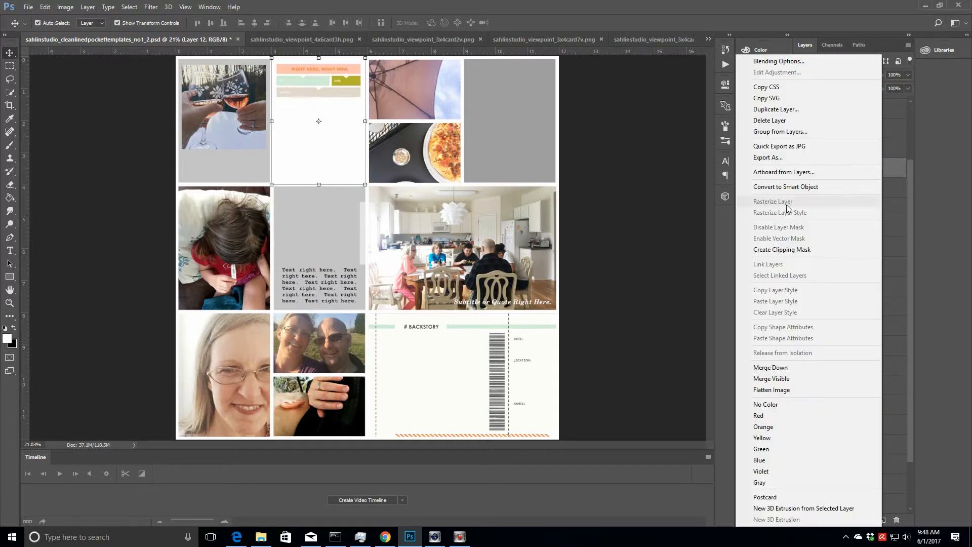
pyautogui.click(750, 250)
# - Place the coral "here's the story:" card over the last top-row pocket and clip it to the Paper or Photo layer beneath
pyautogui.click(535, 144)
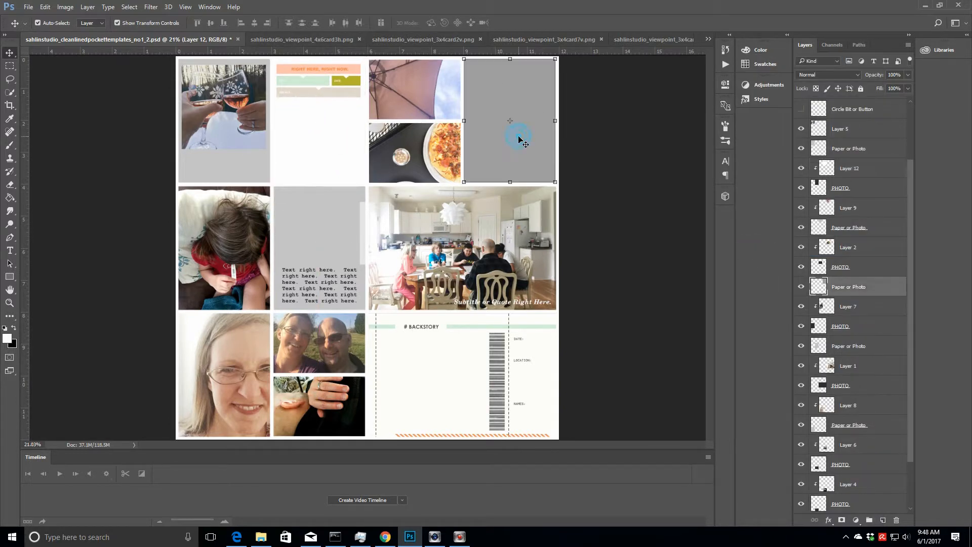
pyautogui.click(432, 39)
pyautogui.moveTo(836, 111); pyautogui.dragTo(536, 150)
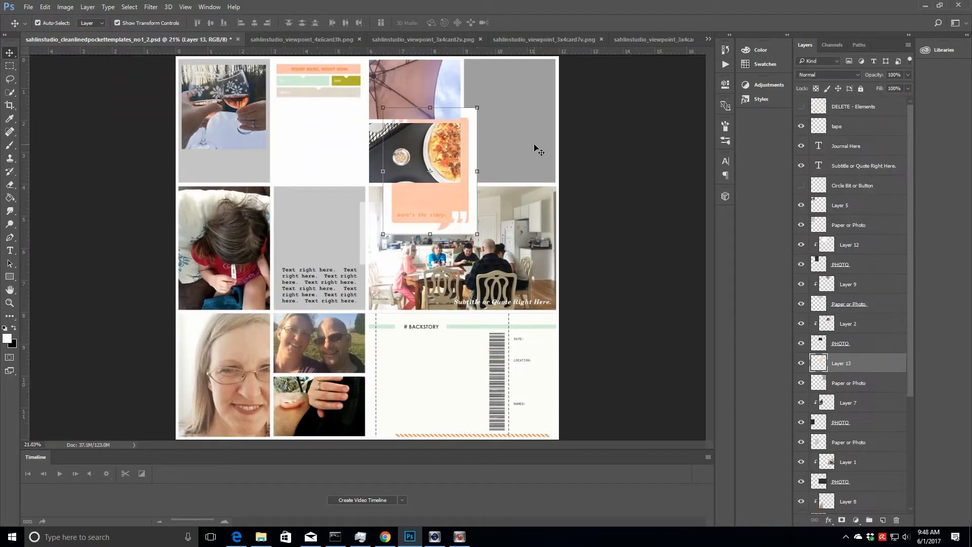
pyautogui.moveTo(442, 208); pyautogui.dragTo(522, 158)
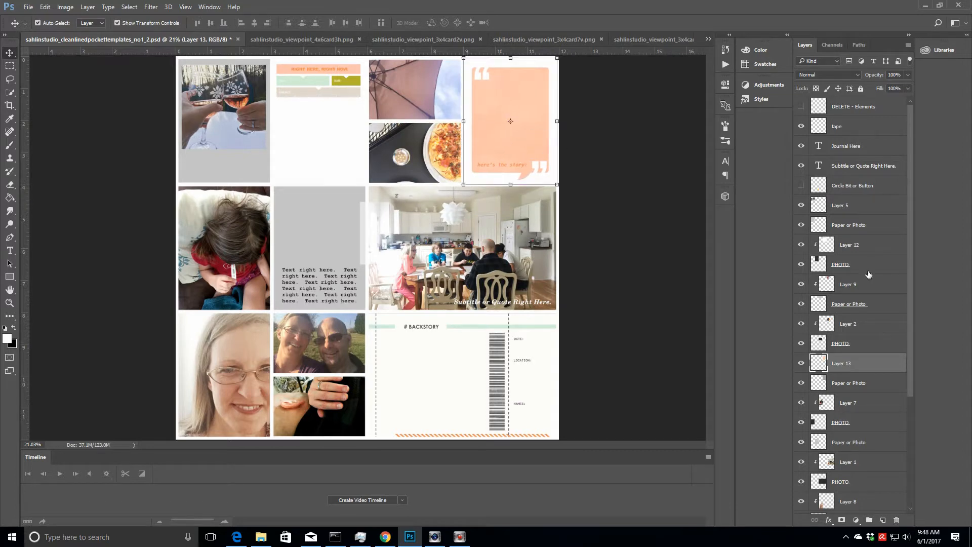
pyautogui.rightClick(869, 355)
pyautogui.click(792, 249)
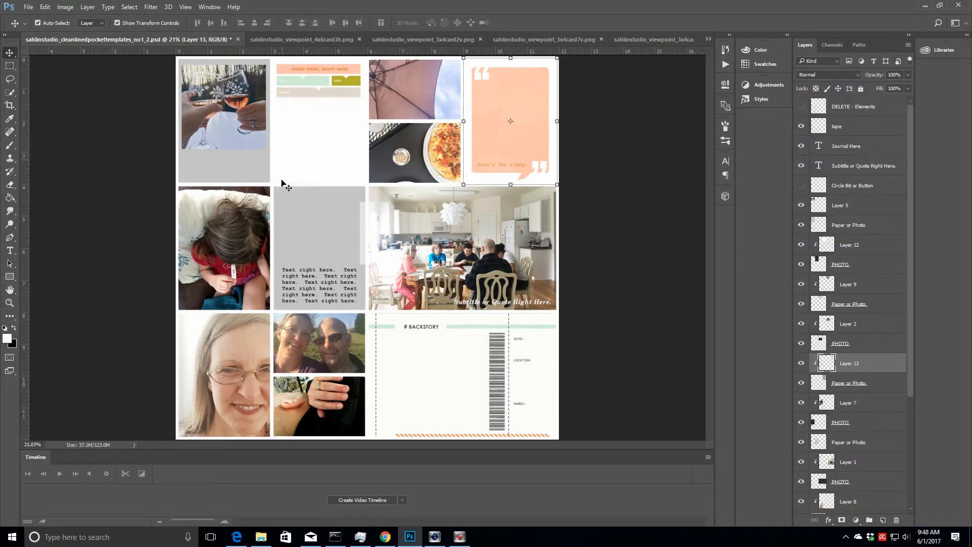
# - Bring the mint-and-olive card into the middle-row journaling pocket and scale it down to about 2.88 × 3.89 in
pyautogui.click(544, 39)
pyautogui.moveTo(842, 106); pyautogui.dragTo(344, 256)
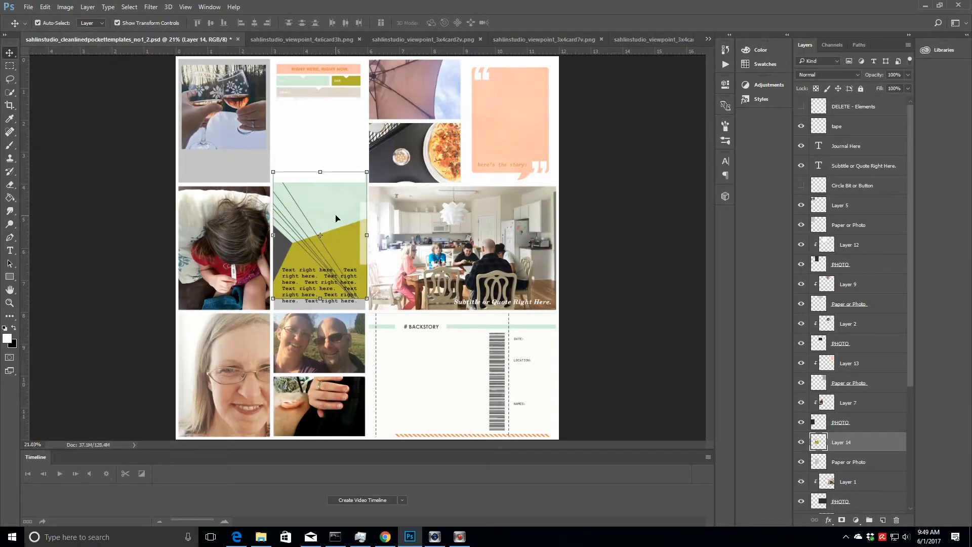
pyautogui.moveTo(336, 218); pyautogui.dragTo(335, 230)
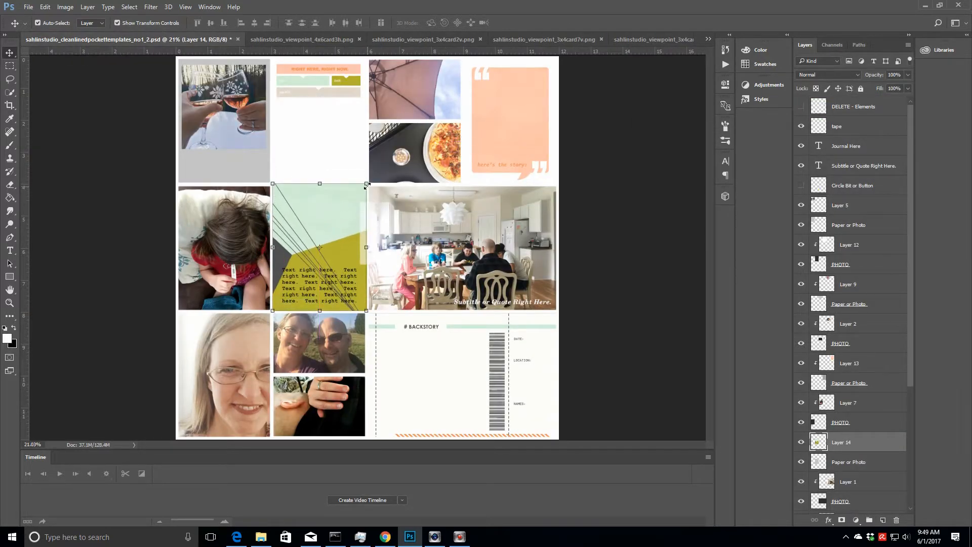
pyautogui.moveTo(367, 186); pyautogui.dragTo(364, 187)
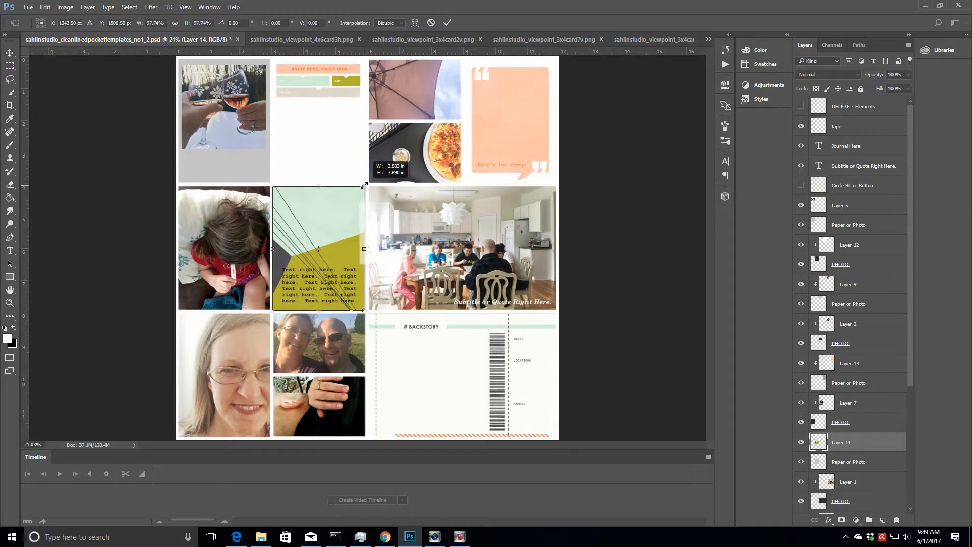
pyautogui.click(448, 23)
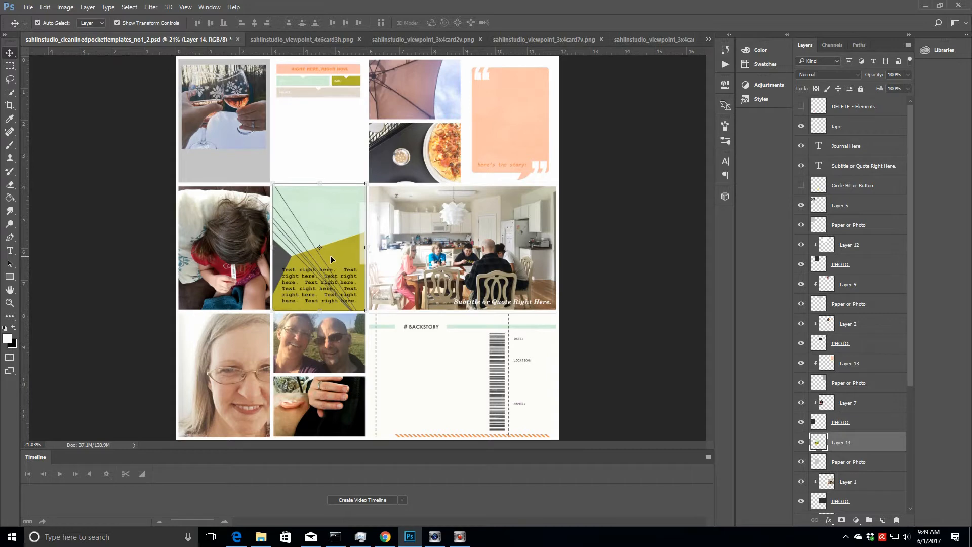
# - Release the coral card from its clipping mask and move it off the last top-row pocket
pyautogui.click(525, 109)
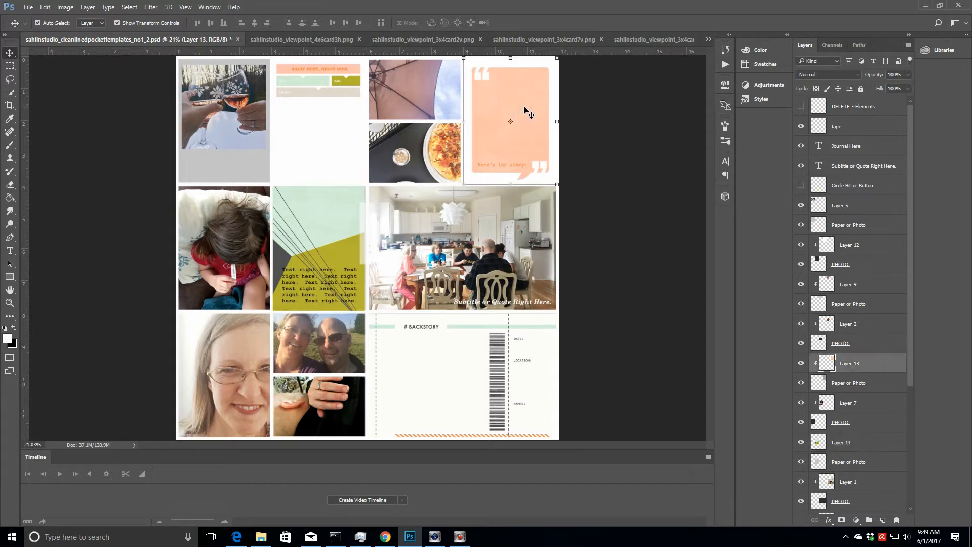
pyautogui.rightClick(868, 363)
pyautogui.click(789, 249)
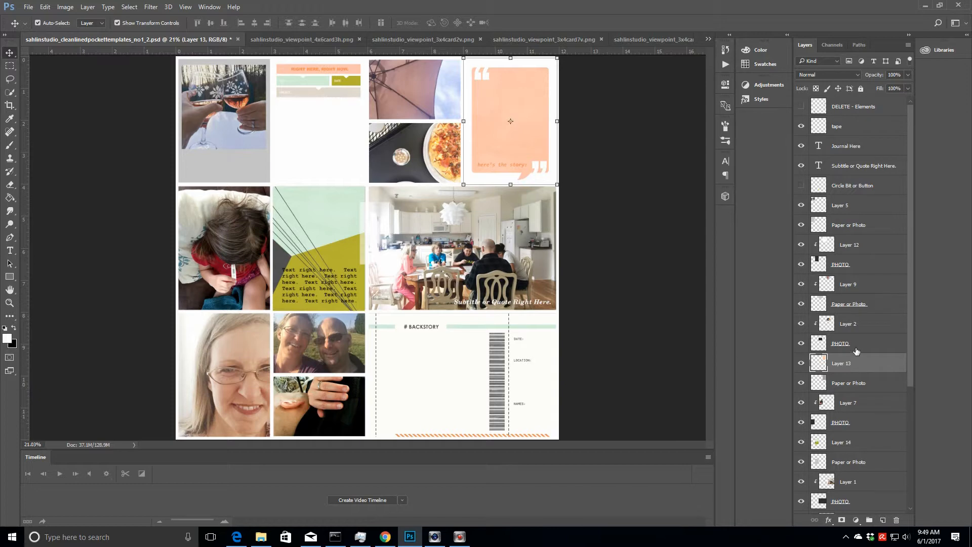
pyautogui.moveTo(497, 123)
pyautogui.mouseDown()
pyautogui.moveTo(420, 180)
pyautogui.moveTo(315, 233)
pyautogui.moveTo(499, 112)
pyautogui.mouseUp()
# - Move the mint-and-olive card to the last top-row pocket and clip it to that pocket's Paper or Photo layer
pyautogui.moveTo(876, 446); pyautogui.dragTo(875, 378)
pyautogui.moveTo(493, 157); pyautogui.dragTo(497, 148)
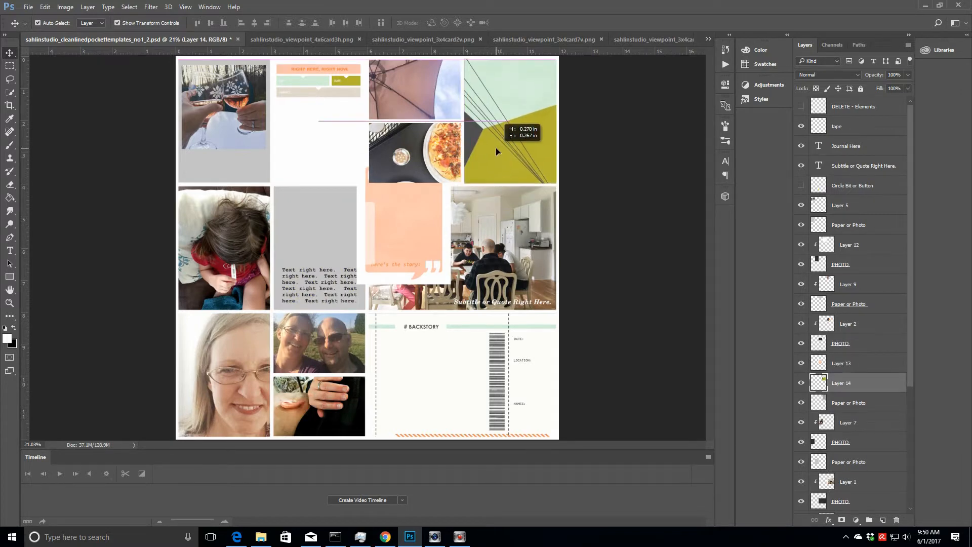
pyautogui.rightClick(870, 383)
pyautogui.click(787, 252)
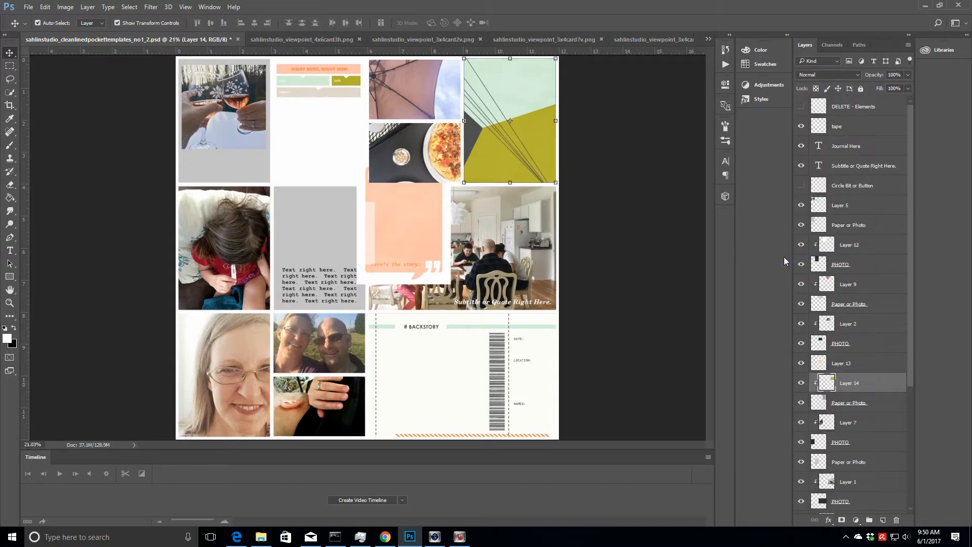
# - Move the coral card to the middle-row journaling pocket and clip it to that pocket's Paper or Photo layer
pyautogui.click(407, 226)
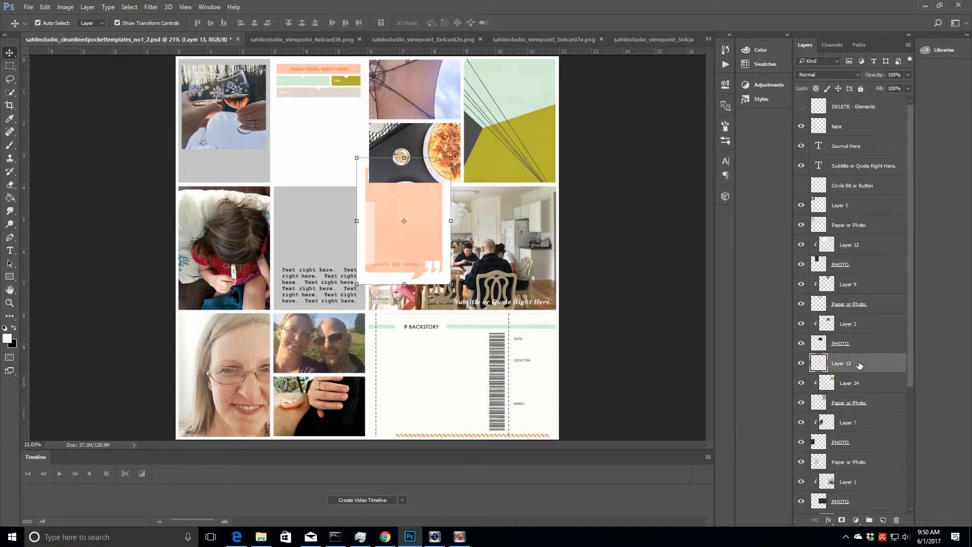
pyautogui.moveTo(866, 363); pyautogui.dragTo(861, 449)
pyautogui.moveTo(431, 248); pyautogui.dragTo(346, 275)
pyautogui.rightClick(887, 442)
pyautogui.click(827, 258)
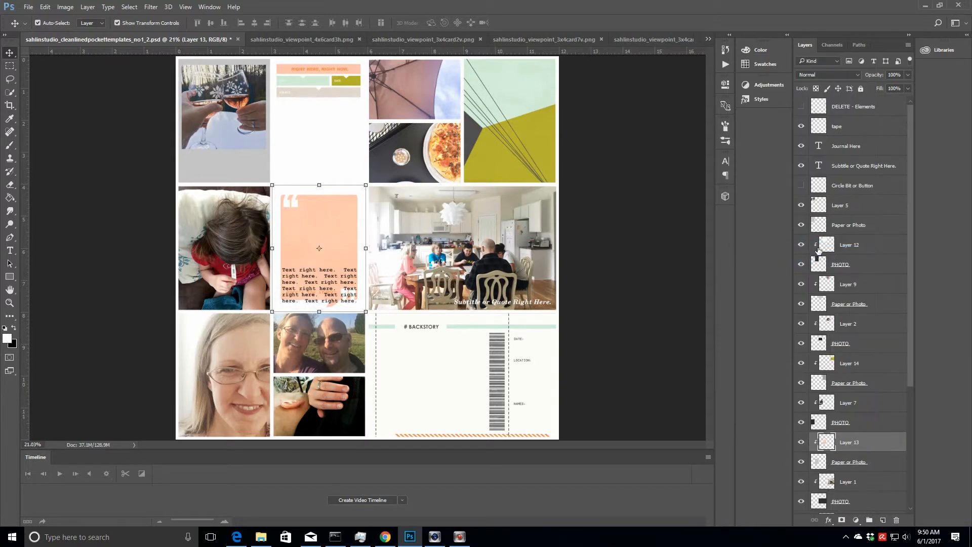
# - Move the Journal Here text block up to the top of the coral card, aligned within the card's side edges
pyautogui.click(10, 303)
pyautogui.click(321, 256)
pyautogui.click(321, 256)
pyautogui.click(321, 256)
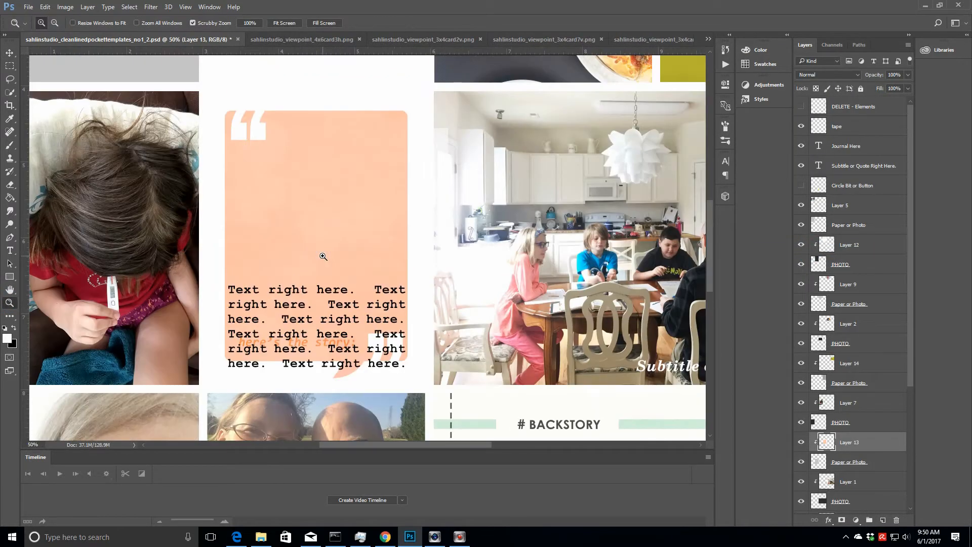
pyautogui.click(9, 250)
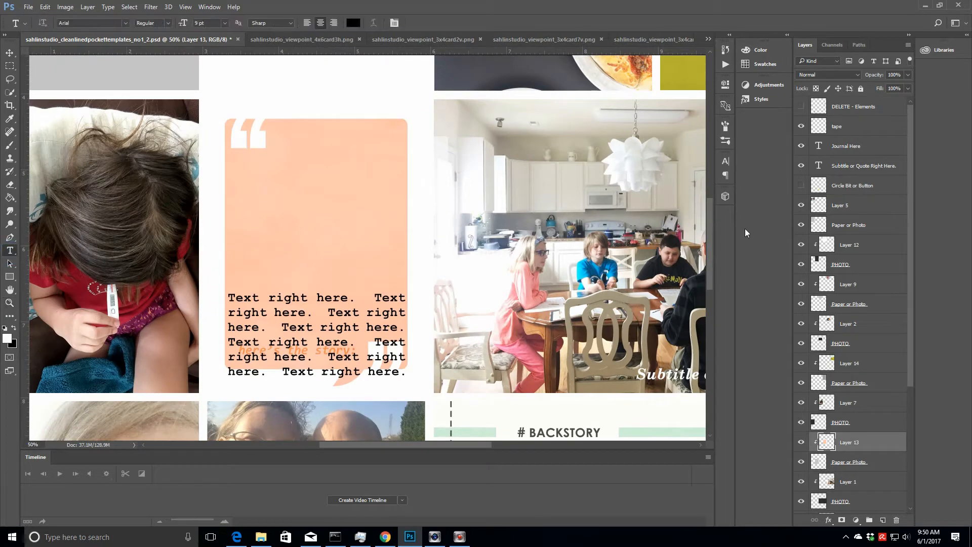
pyautogui.click(862, 147)
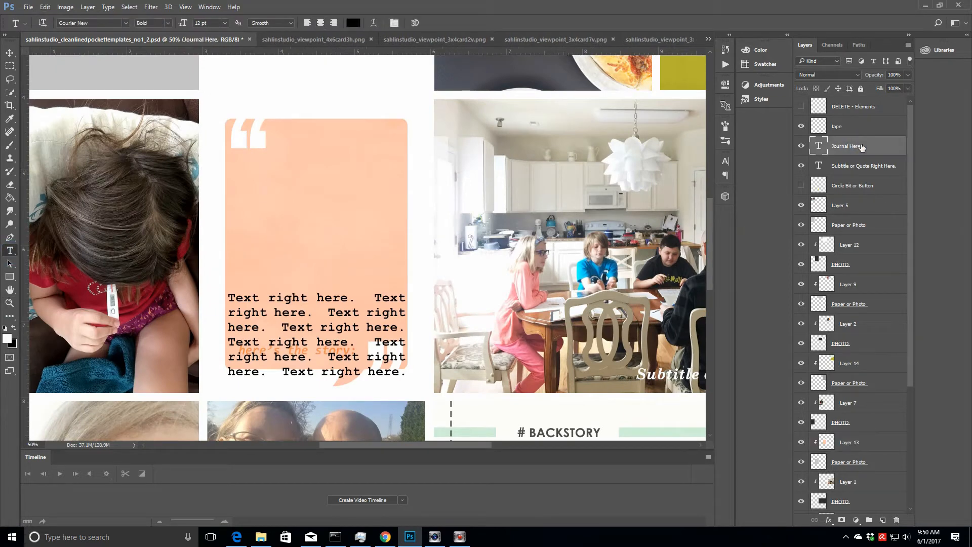
pyautogui.click(9, 54)
pyautogui.moveTo(337, 300); pyautogui.dragTo(379, 133)
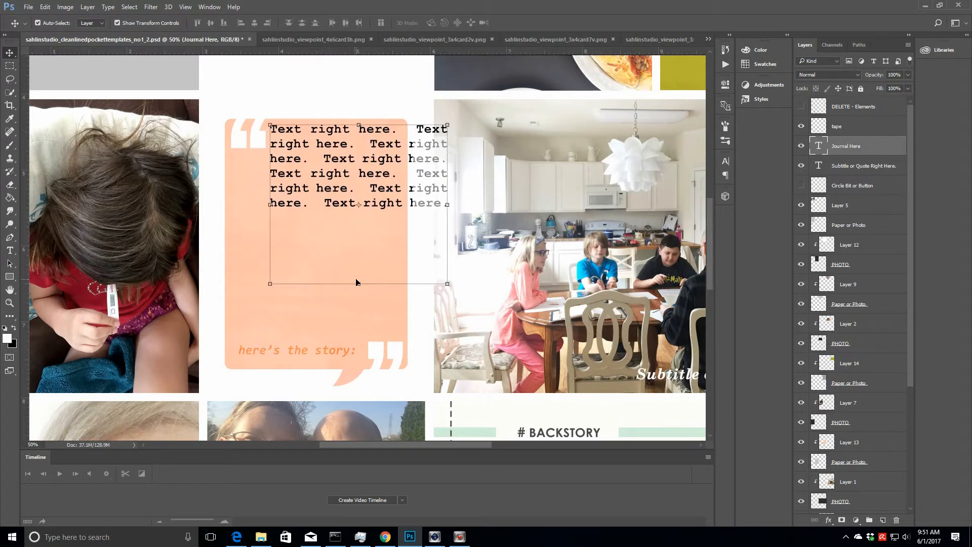
pyautogui.moveTo(394, 187); pyautogui.dragTo(353, 186)
# - Extend the Journal Here text box down to just above the "here's the story:" line, about 2.87 in high, without stretching the letters
pyautogui.moveTo(317, 283); pyautogui.dragTo(323, 340)
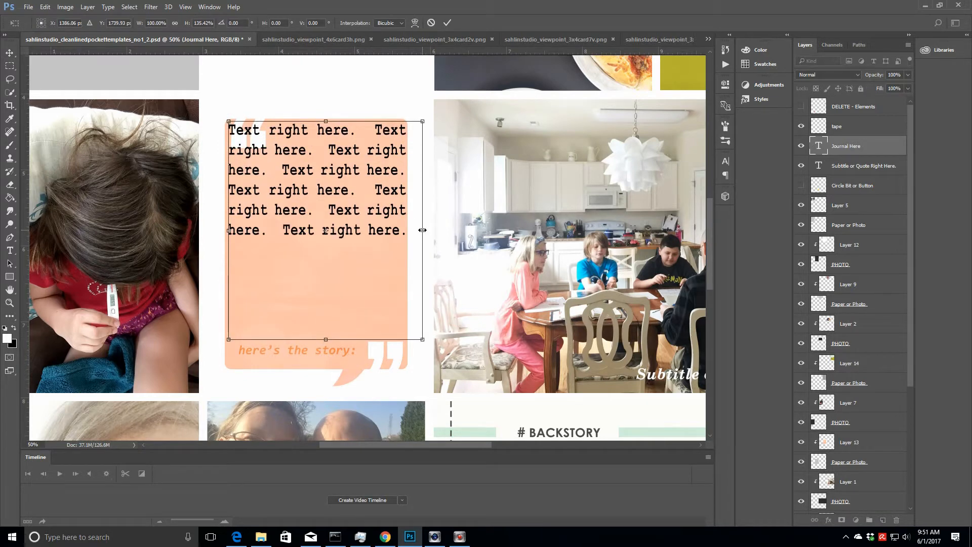
pyautogui.click(431, 24)
pyautogui.click(9, 251)
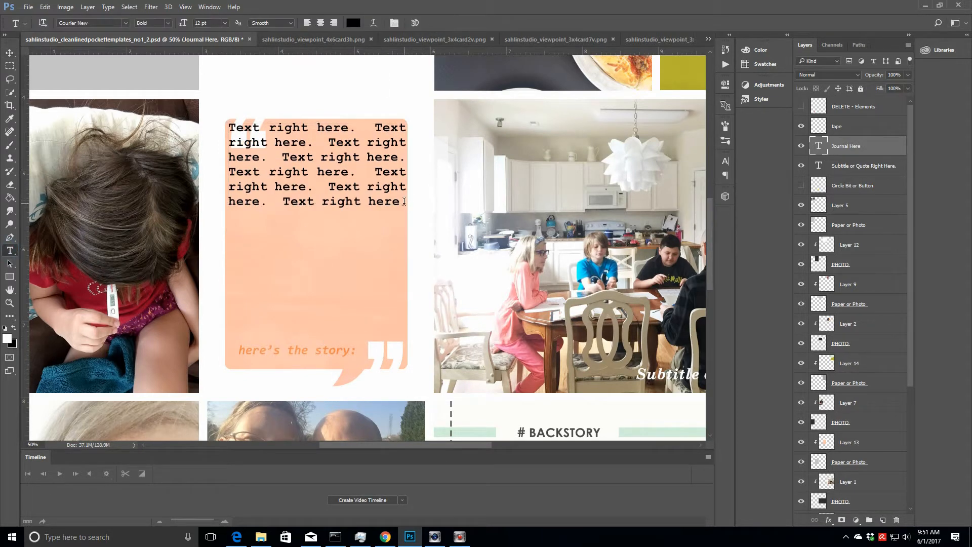
pyautogui.click(403, 204)
pyautogui.moveTo(318, 282); pyautogui.dragTo(319, 351)
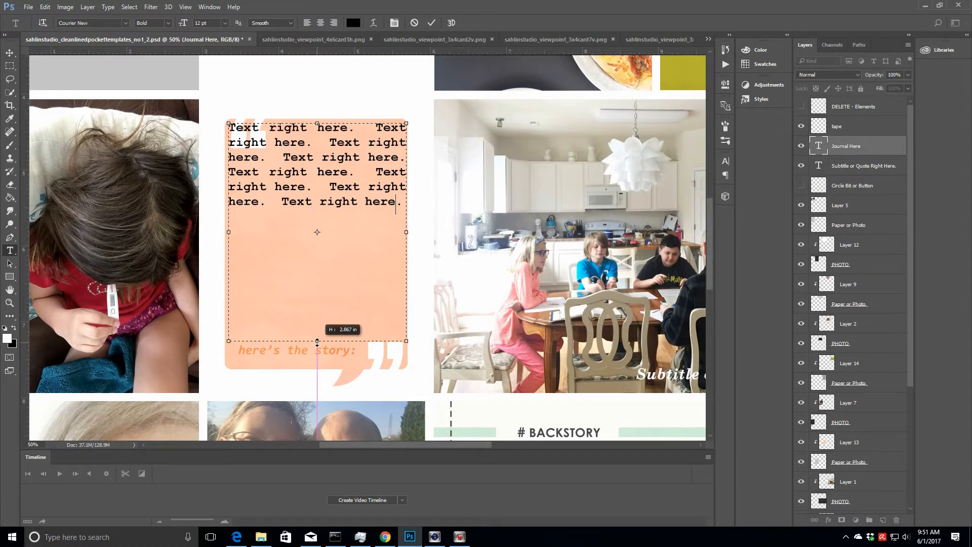
# - Replace the placeholder with "As soon as we came home from the park," the child's name, and "became sick. Poor thing, next one to get the flu"
pyautogui.moveTo(405, 205); pyautogui.dragTo(228, 126)
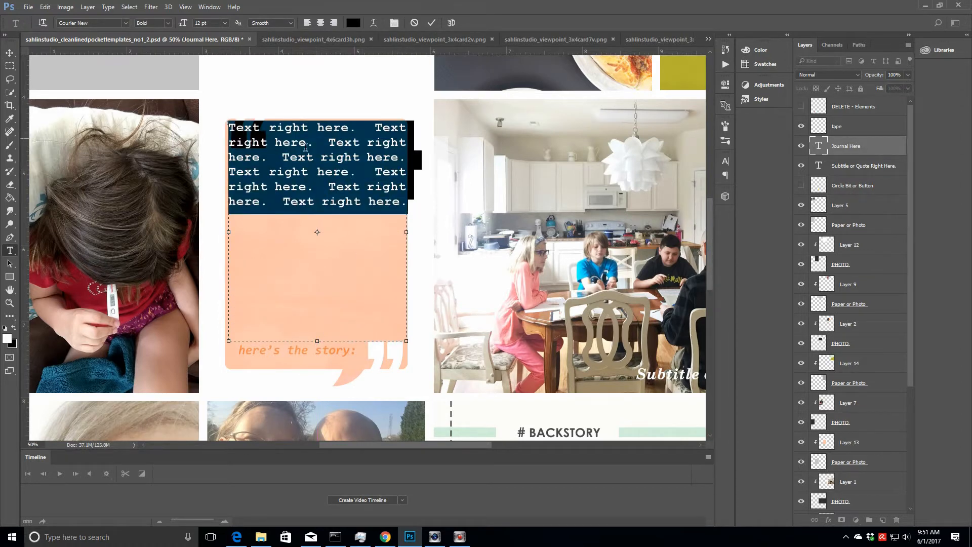
pyautogui.press('BackSpace')
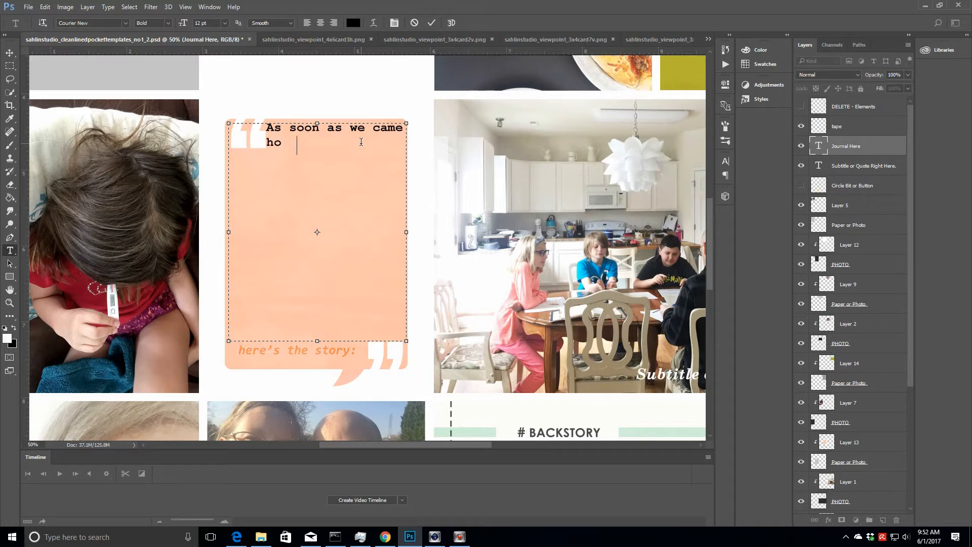
pyautogui.write('m the park, ')
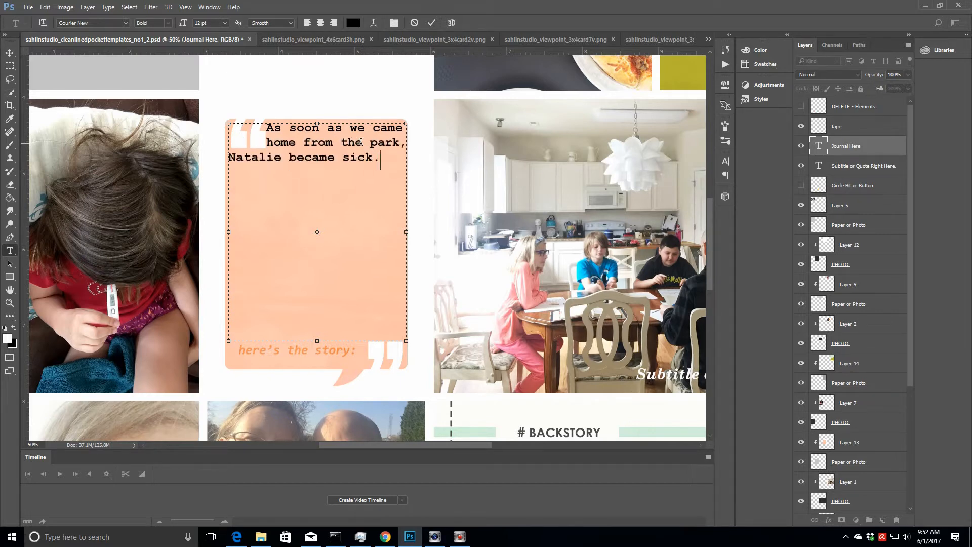
pyautogui.write('Natalie became sick. Poor thing,')
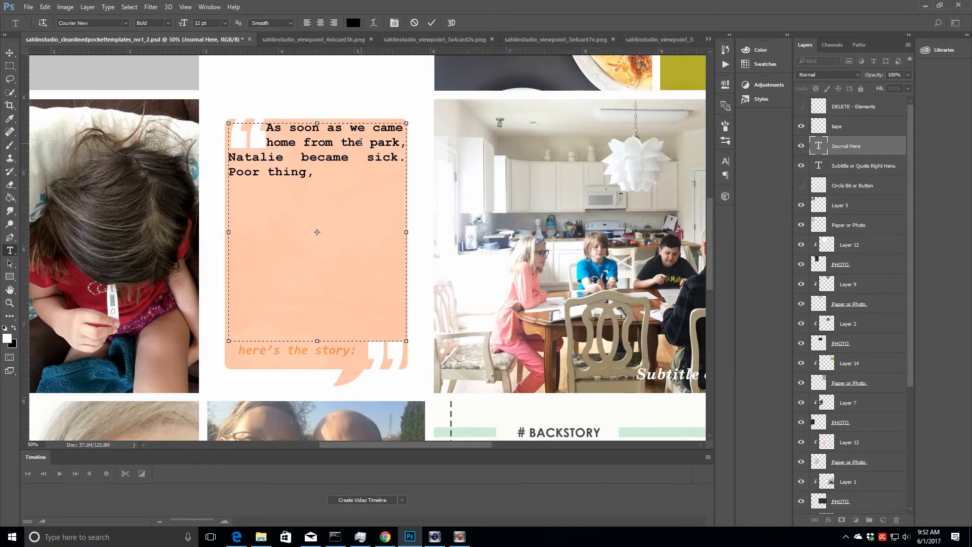
pyautogui.write(' next one to get the flu')
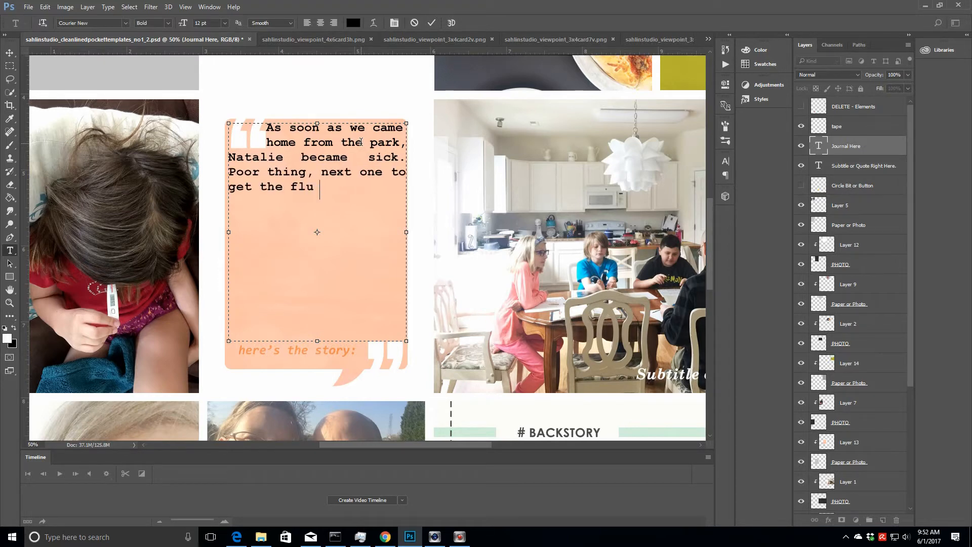
# - Continue the journaling text with ". We nursed her back to health and she was back up pretty quick!"
pyautogui.write('. We nursed her back')
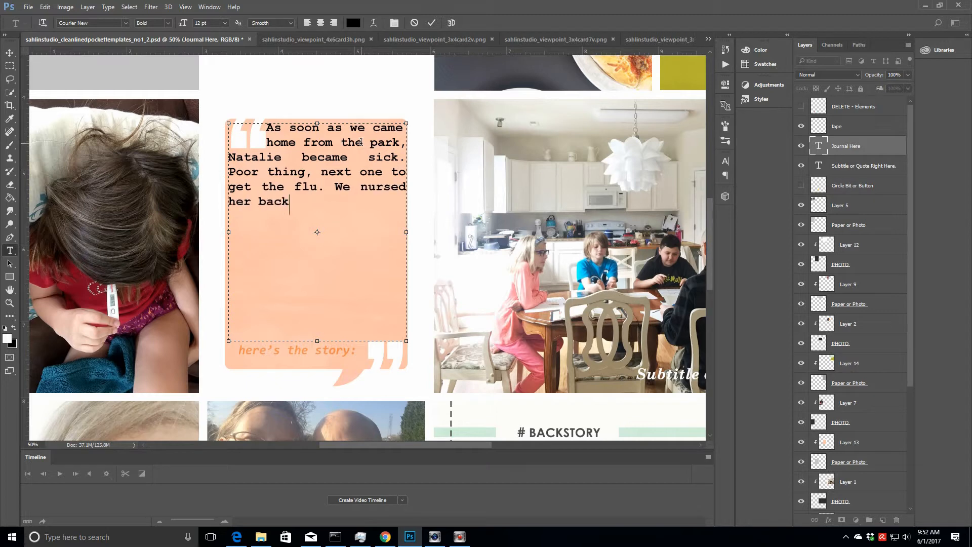
pyautogui.write(' to health and she was ')
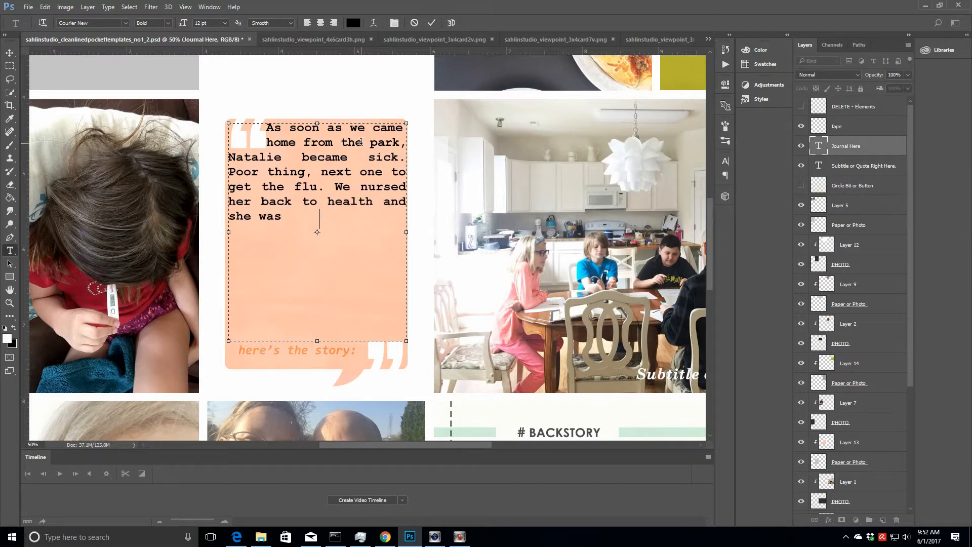
pyautogui.write('back up prety quick')
pyautogui.press('BackSpace')
pyautogui.press('BackSpace')
pyautogui.press('BackSpace')
pyautogui.press('BackSpace')
pyautogui.press('BackSpace')
pyautogui.press('BackSpace')
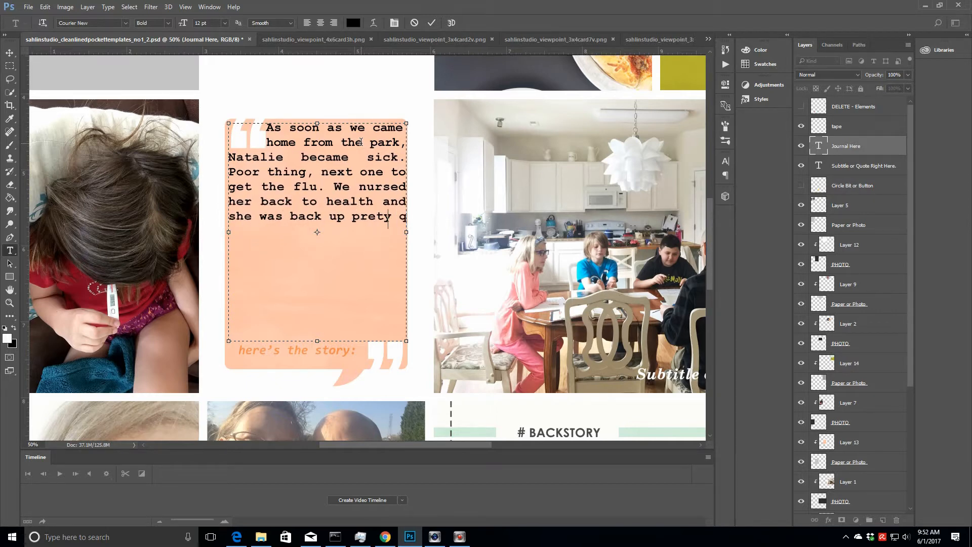
pyautogui.write('ty quick!')
pyautogui.press('Return')
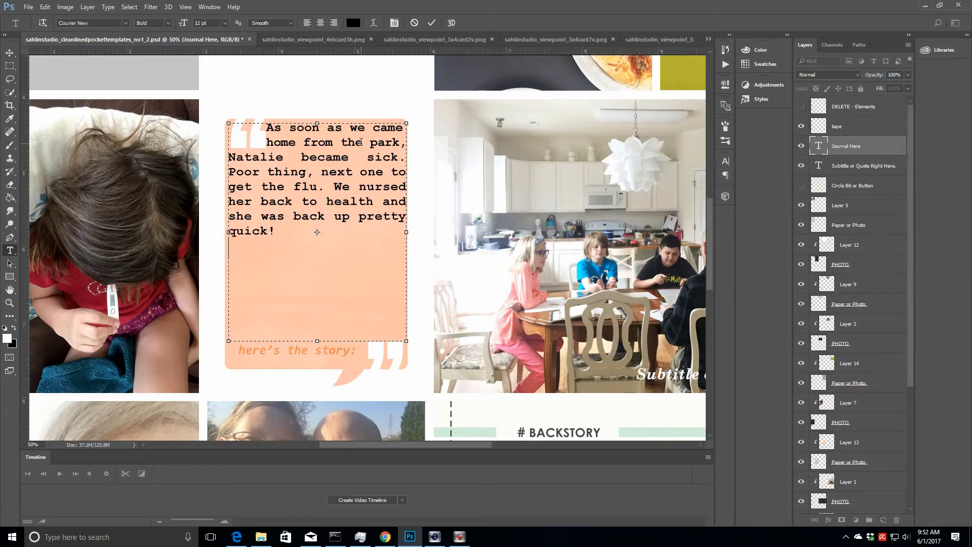
pyautogui.write('The sun did co')
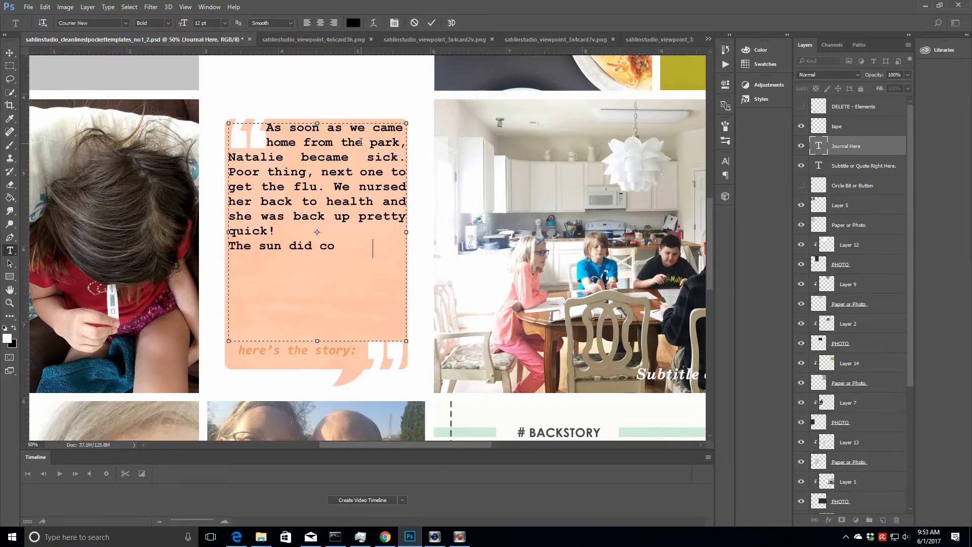
pyautogui.write('me back and Alan')
pyautogui.press('BackSpace')
pyautogui.press('BackSpace')
pyautogui.press('BackSpace')
pyautogui.press('BackSpace')
pyautogui.press('BackSpace')
pyautogui.press('BackSpace')
pyautogui.press('BackSpace')
pyautogui.press('BackSpace')
pyautogui.press('BackSpace')
pyautogui.press('BackSpace')
# - Add "The sun came back and", the companion's name, "and I were loving it. We ate a yummy lunch out on the patio at The Loop."
pyautogui.write('The sun came back')
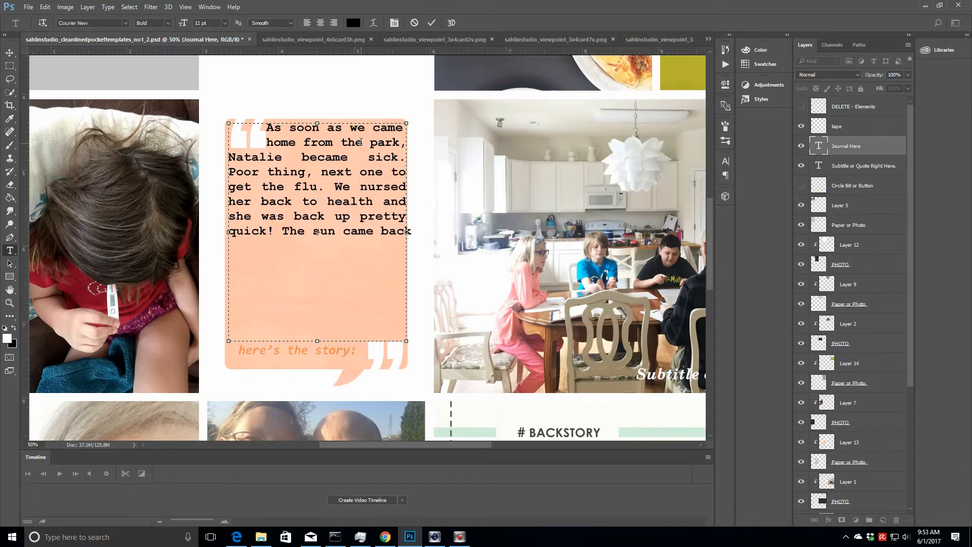
pyautogui.write(' and')
pyautogui.write('Alan and I ')
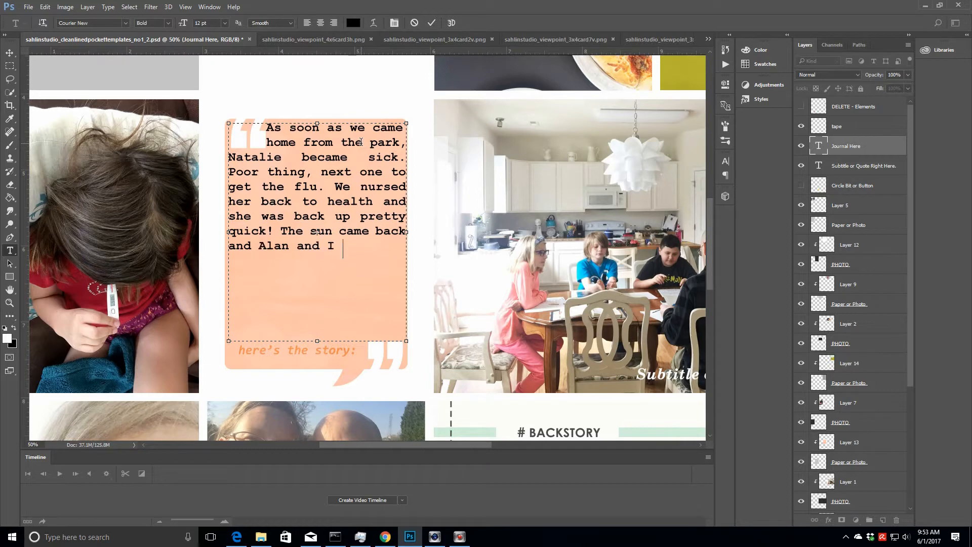
pyautogui.write('were loving it.')
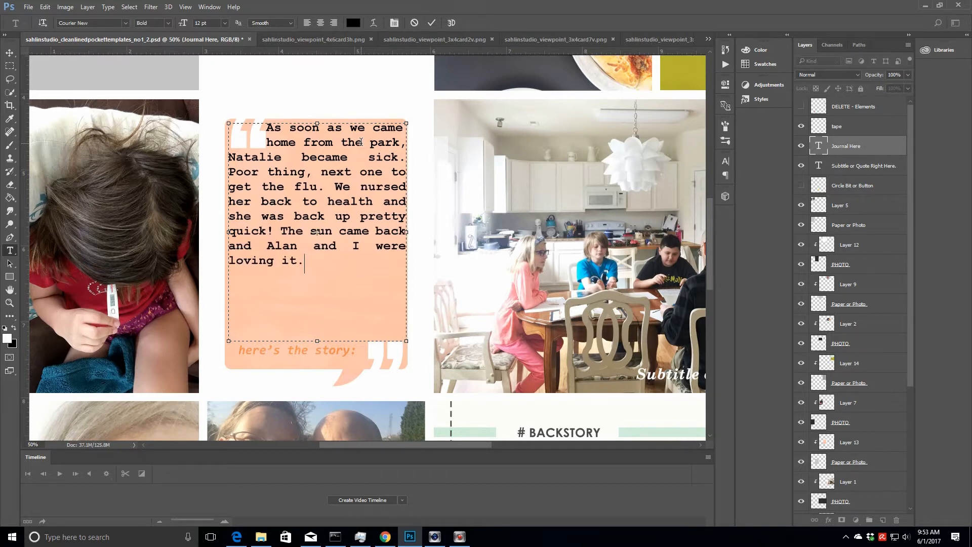
pyautogui.write(' We ate a   yummy lunch out o n the patio at')
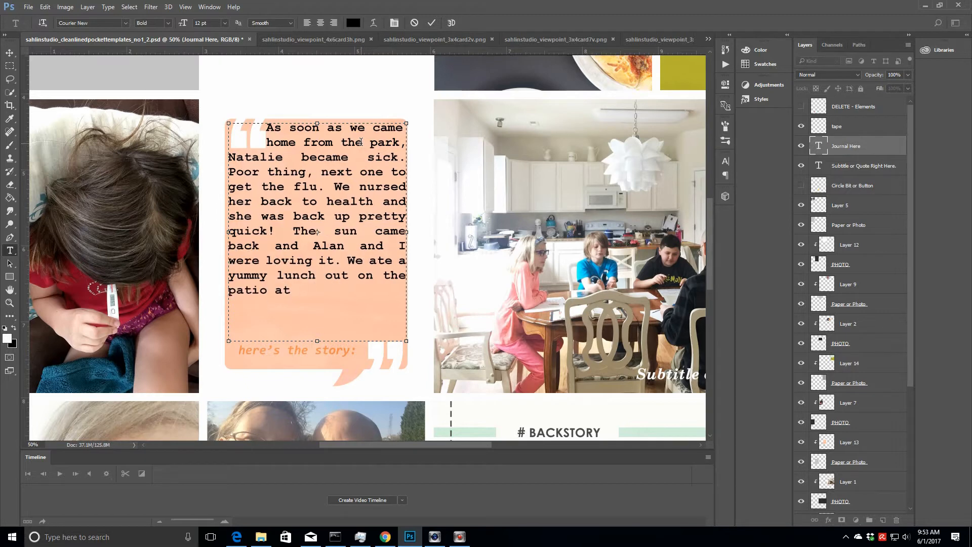
pyautogui.write(' The Loop.')
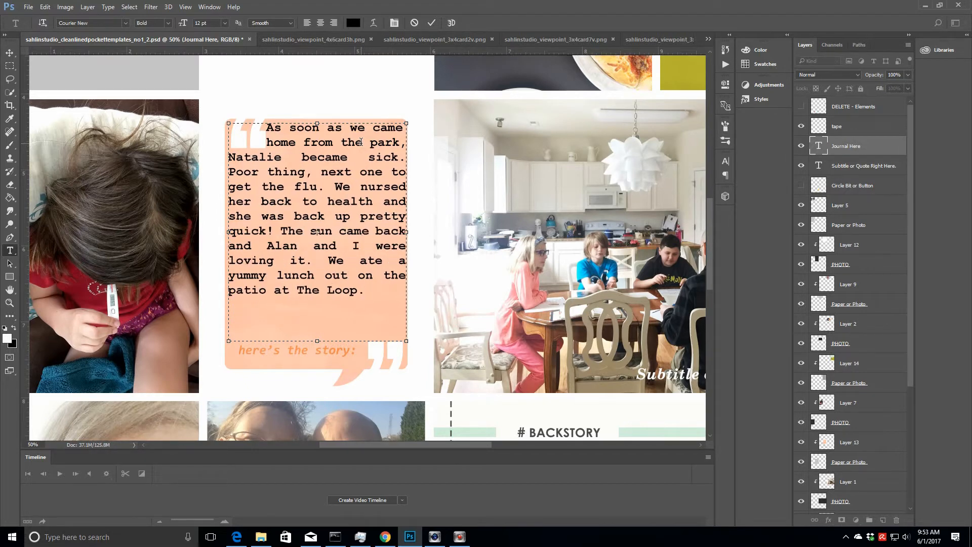
# - Finish the journaling text with "I love when we can eat outside. Soo happy for the sunshine!"
pyautogui.write(' I love when we ')
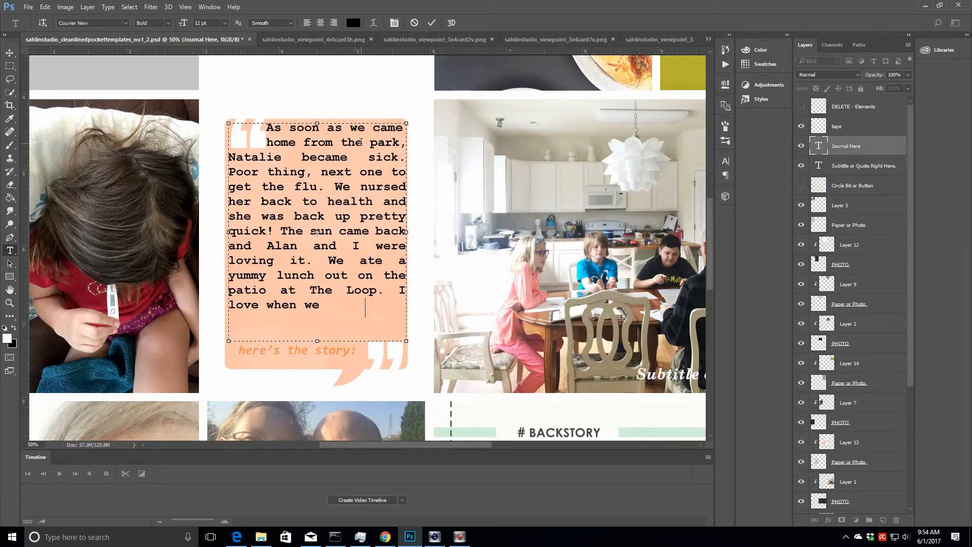
pyautogui.write('can eat outside. ')
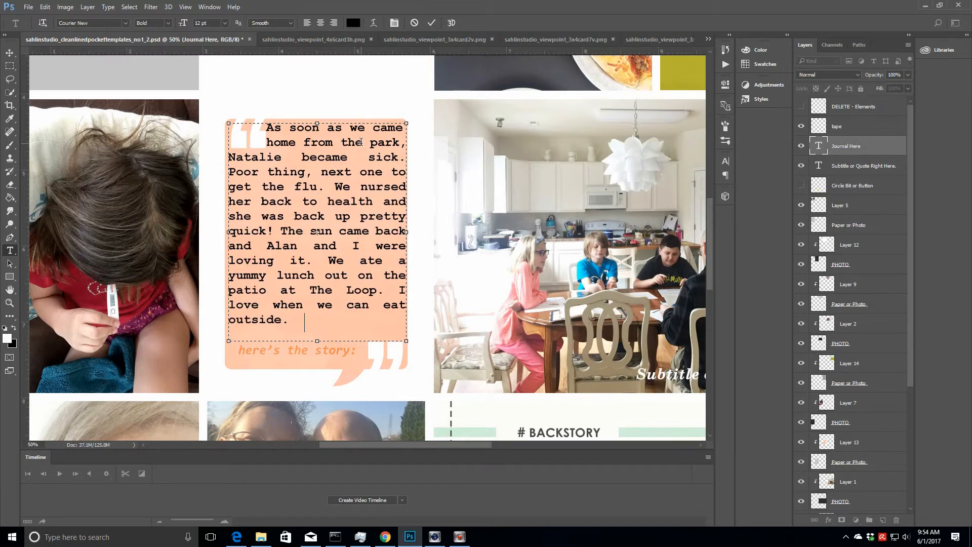
pyautogui.write('Soo happy for ')
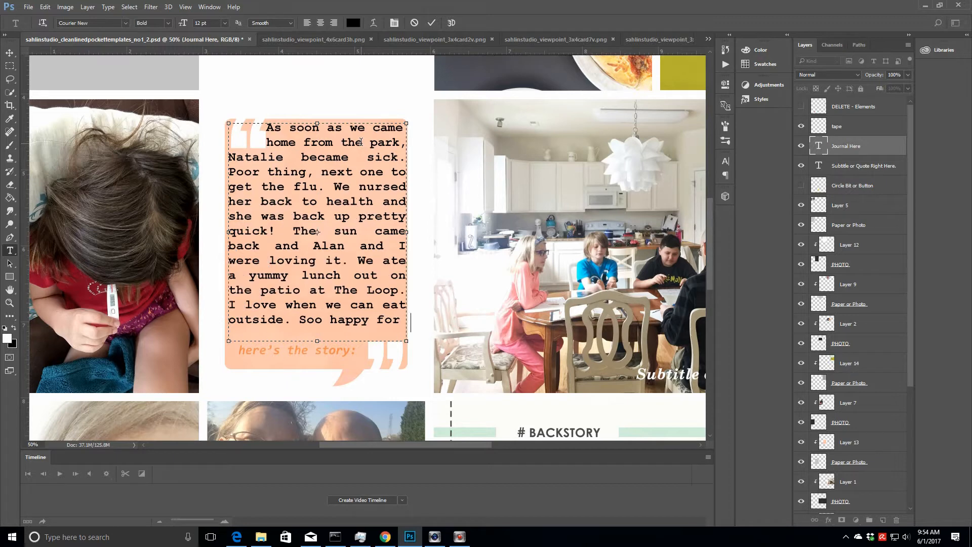
pyautogui.write('the sunshine!')
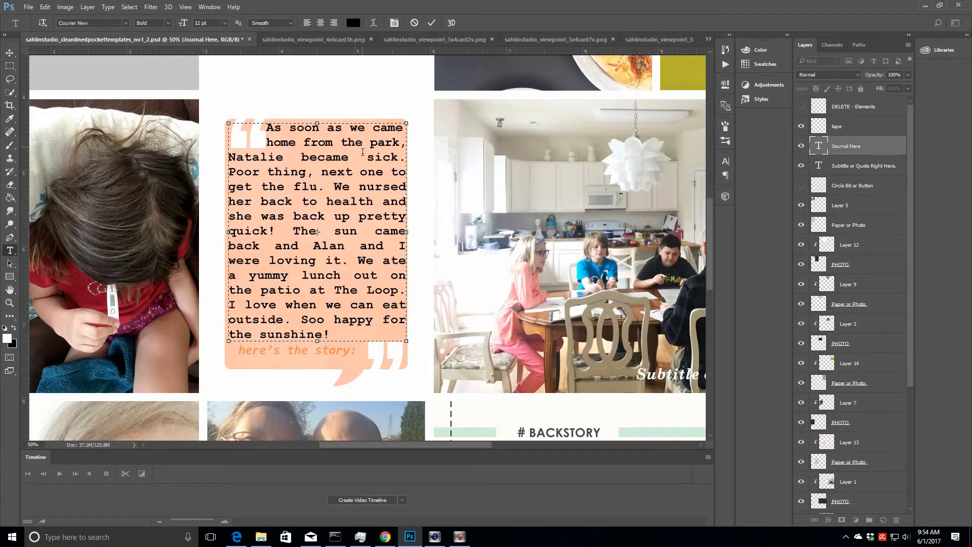
# - Inset the journaling text box slightly from the coral card's two side edges and its top edge
pyautogui.moveTo(409, 233); pyautogui.dragTo(400, 232)
pyautogui.moveTo(229, 232); pyautogui.dragTo(234, 232)
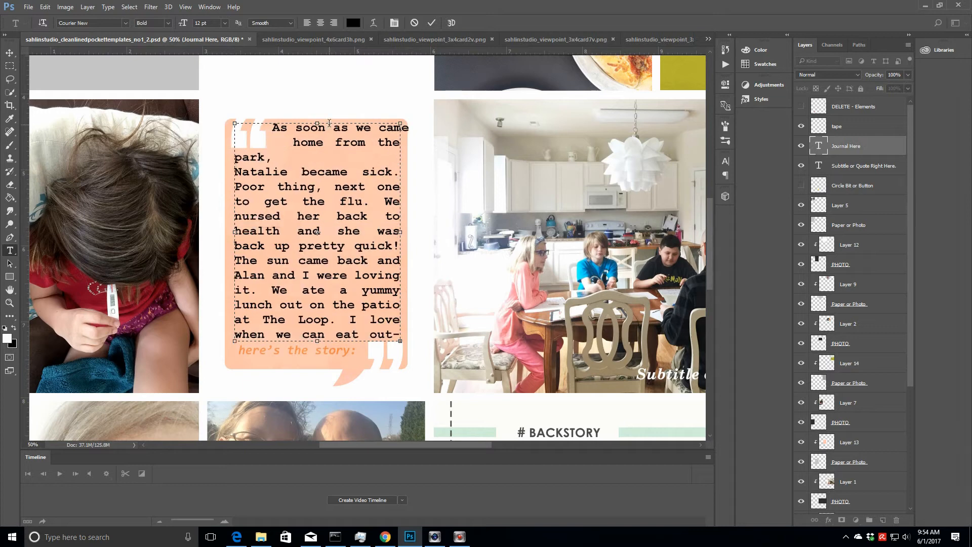
pyautogui.moveTo(317, 124); pyautogui.dragTo(403, 362)
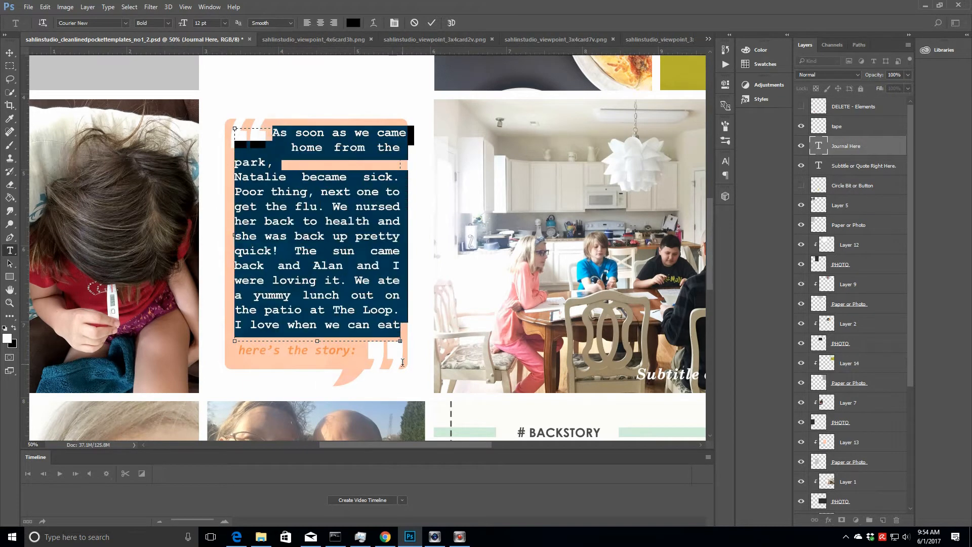
# - Reduce all the journaling text on the coral card to 11 pt, including the closing sentences, and commit the text edit
pyautogui.click(225, 26)
pyautogui.click(230, 96)
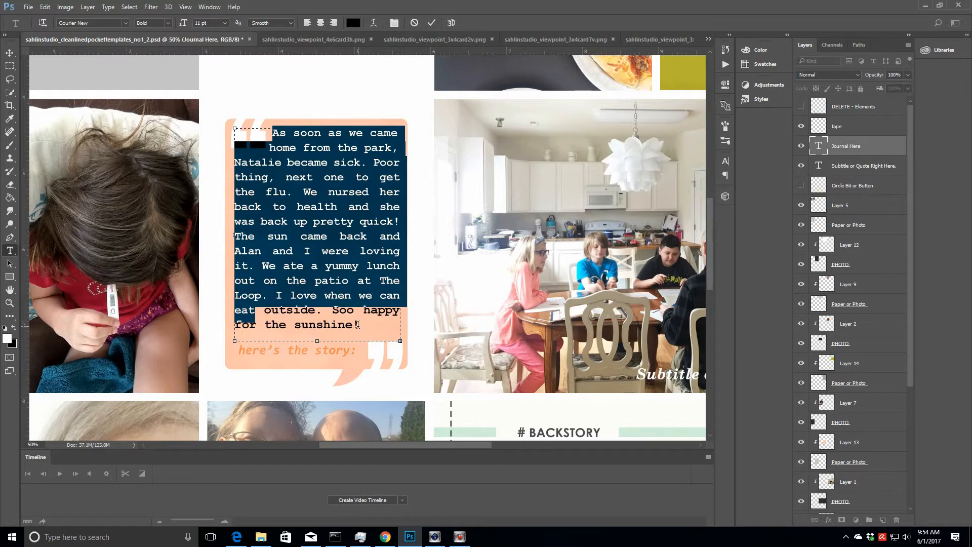
pyautogui.moveTo(358, 324); pyautogui.dragTo(276, 297)
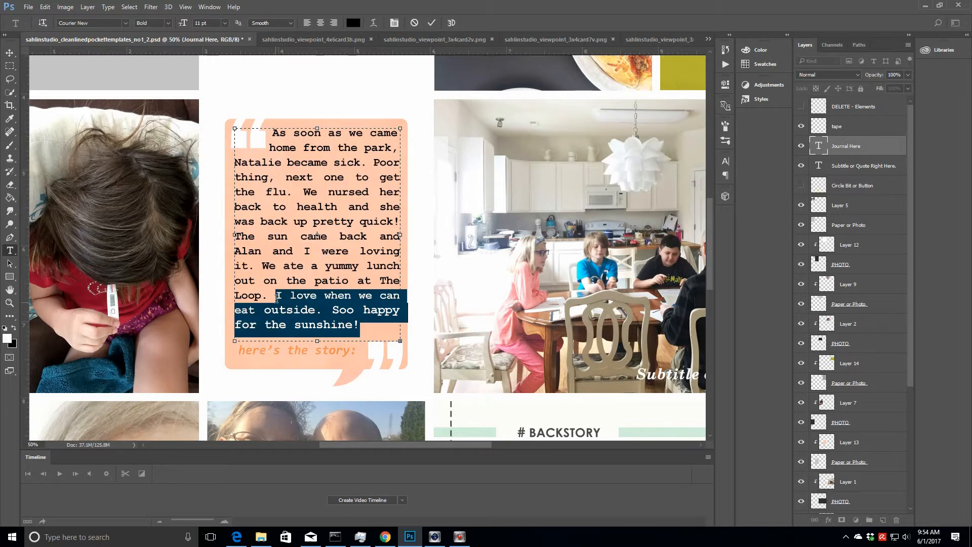
pyautogui.click(225, 26)
pyautogui.click(230, 96)
pyautogui.click(368, 332)
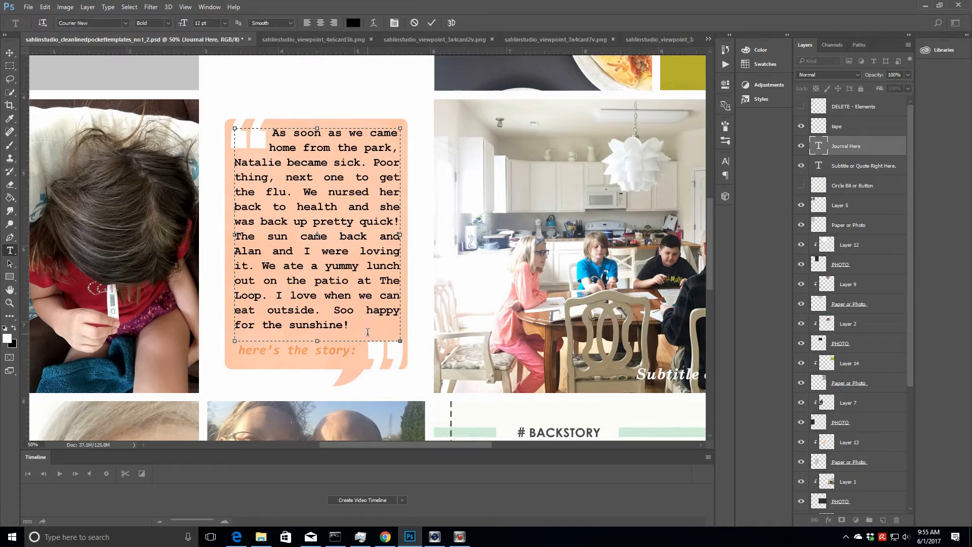
pyautogui.click(432, 23)
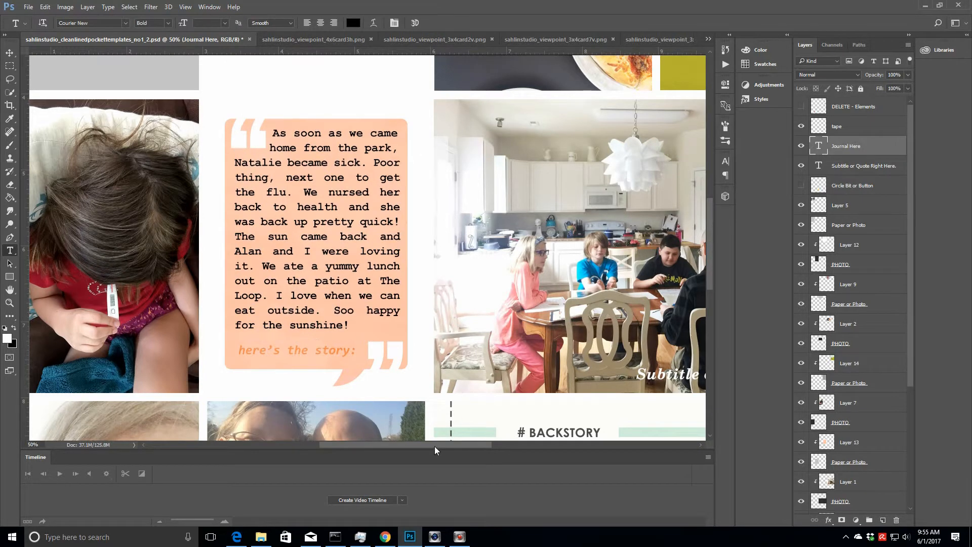
# - Replace the kitchen photo's subtitle with "Loving the Sunday D&D games!." and shift it left so it fits inside the photo
pyautogui.moveTo(437, 446); pyautogui.dragTo(516, 460)
pyautogui.moveTo(587, 376); pyautogui.dragTo(365, 372)
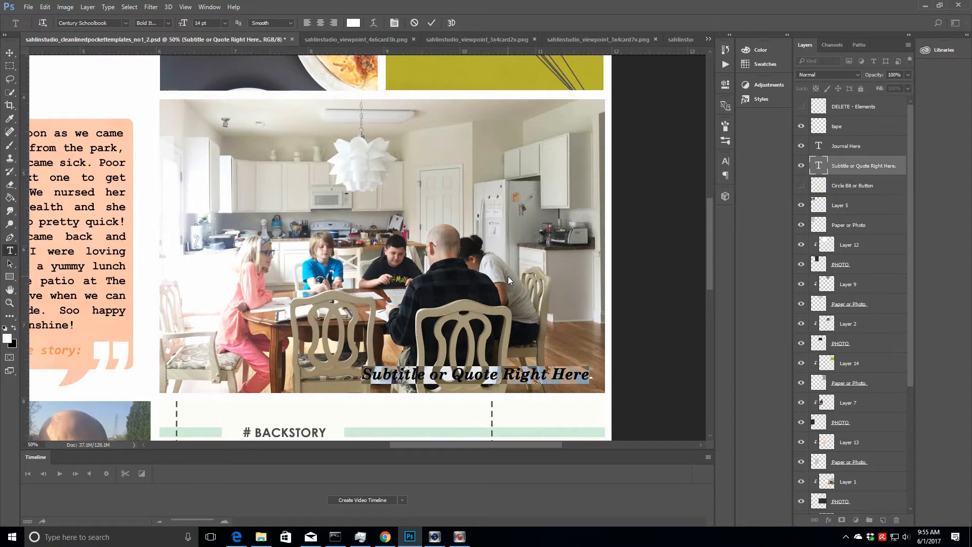
pyautogui.write('Loving the Sunday')
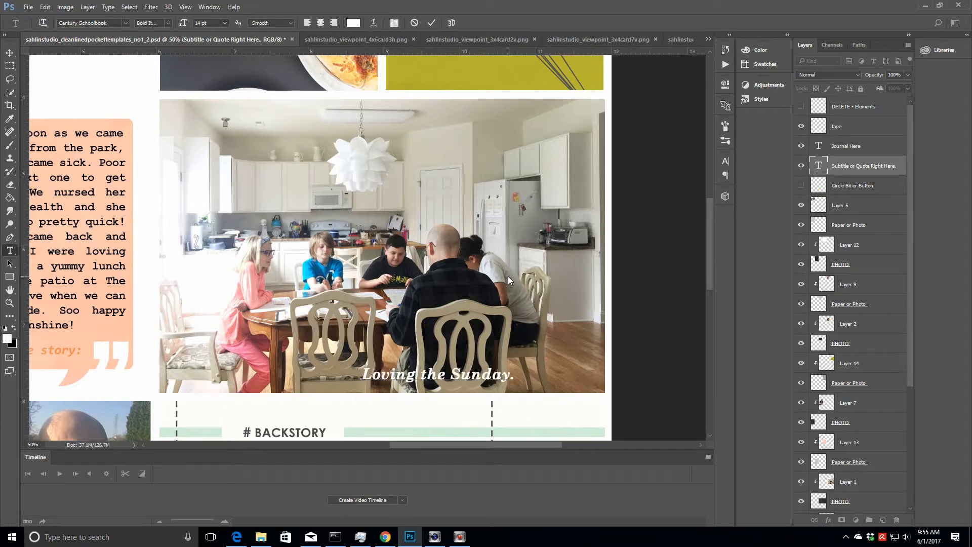
pyautogui.write(' D&D games')
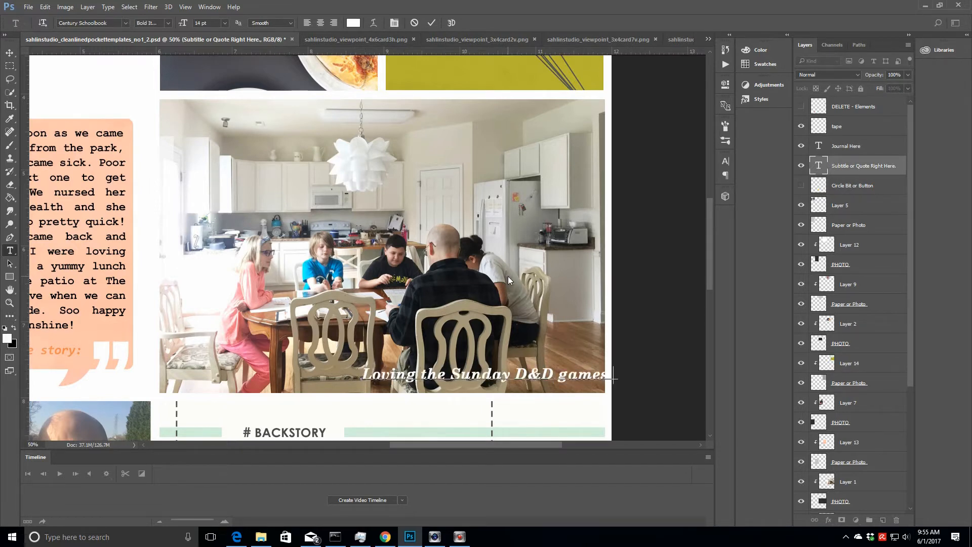
pyautogui.click(431, 23)
pyautogui.press('v')
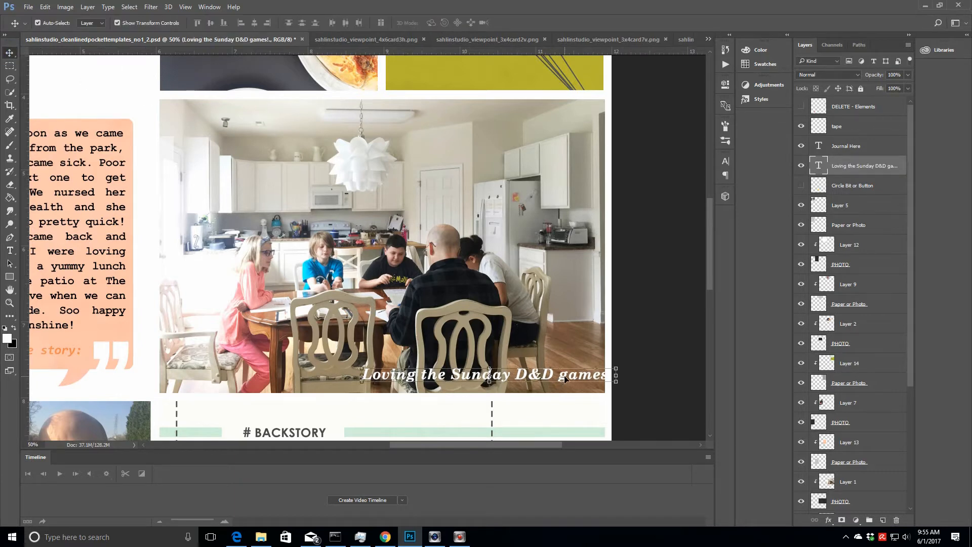
pyautogui.moveTo(565, 377); pyautogui.dragTo(538, 380)
# - Select the gray Paper or Photo layer behind the wine glasses photo and open sahlinstudio_viewpoint_paper3 from the sahlinstudio_viewpoint_pp folder
pyautogui.click(9, 302)
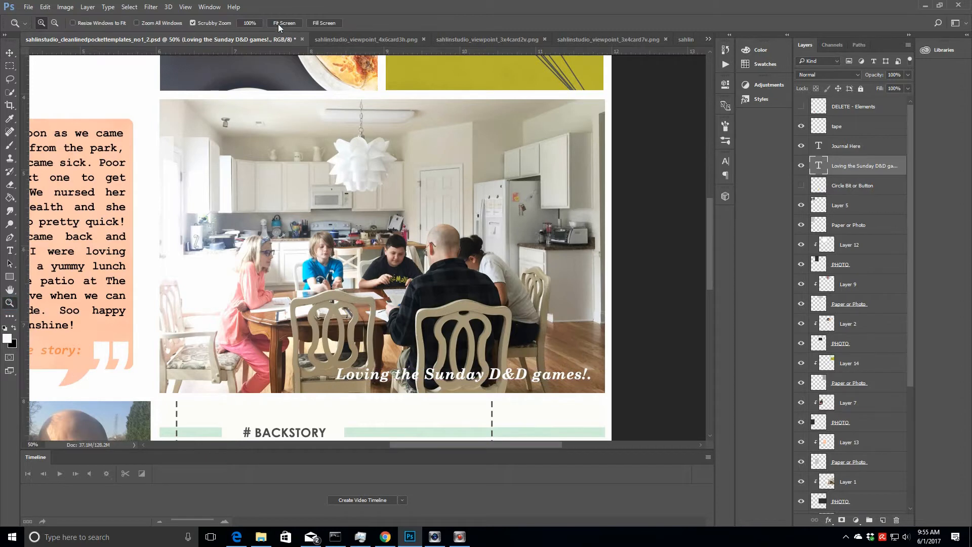
pyautogui.click(278, 23)
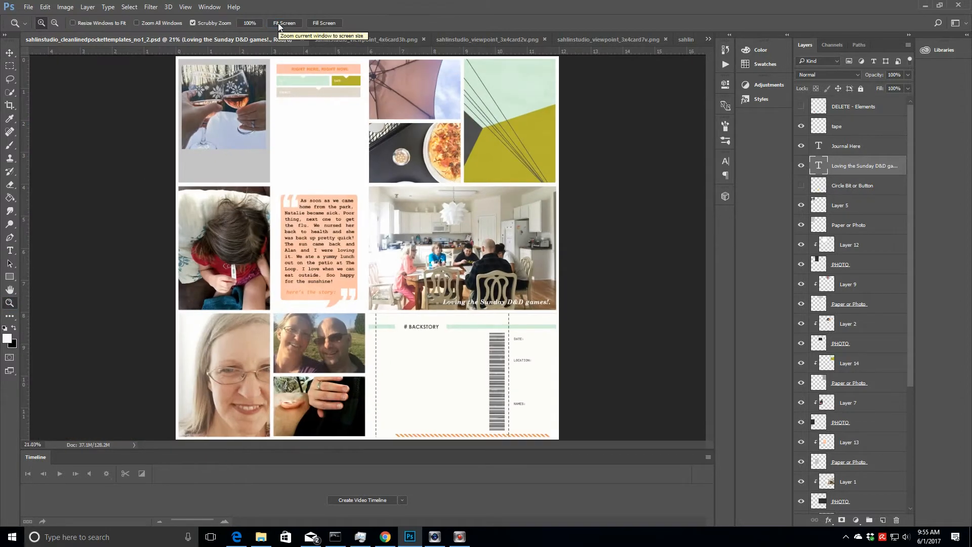
pyautogui.click(9, 53)
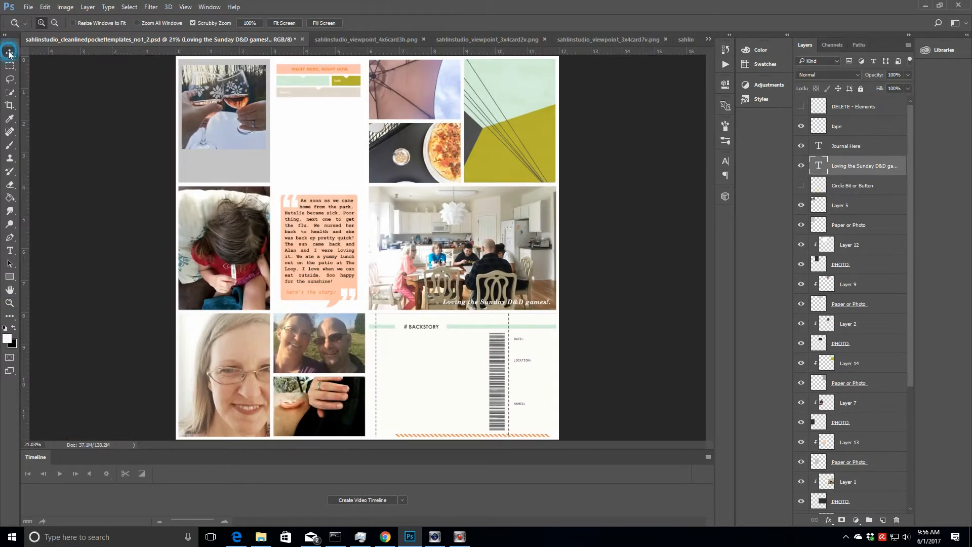
pyautogui.click(203, 163)
pyautogui.click(28, 7)
pyautogui.click(31, 31)
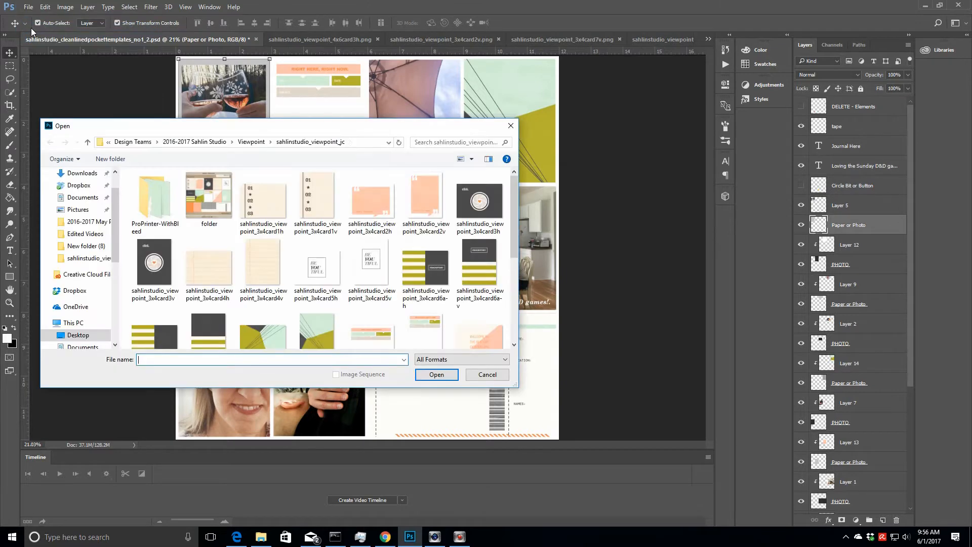
pyautogui.click(251, 141)
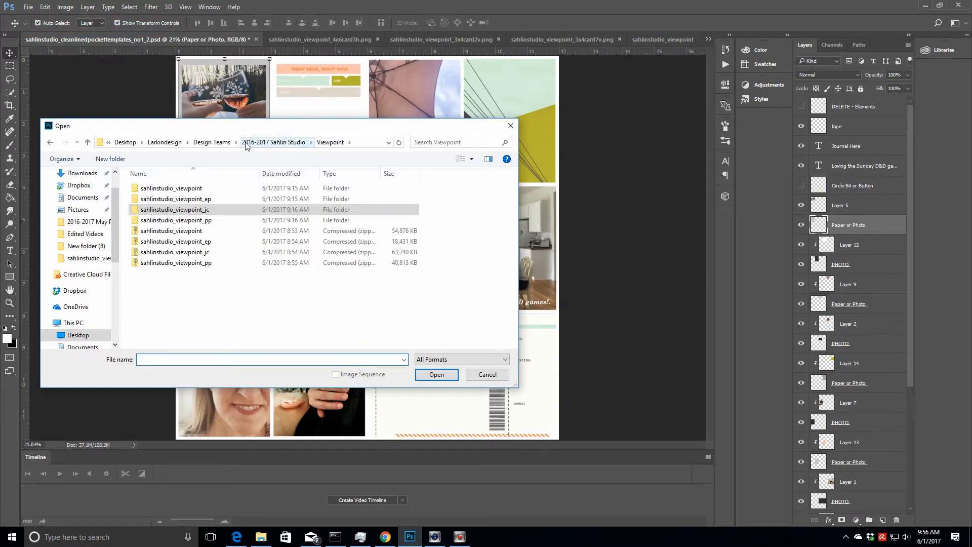
pyautogui.doubleClick(215, 222)
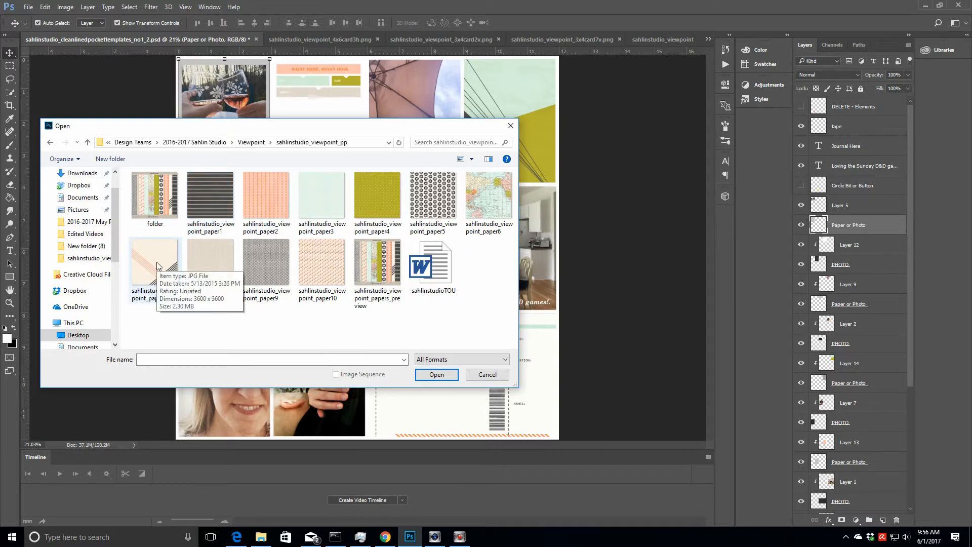
pyautogui.click(322, 197)
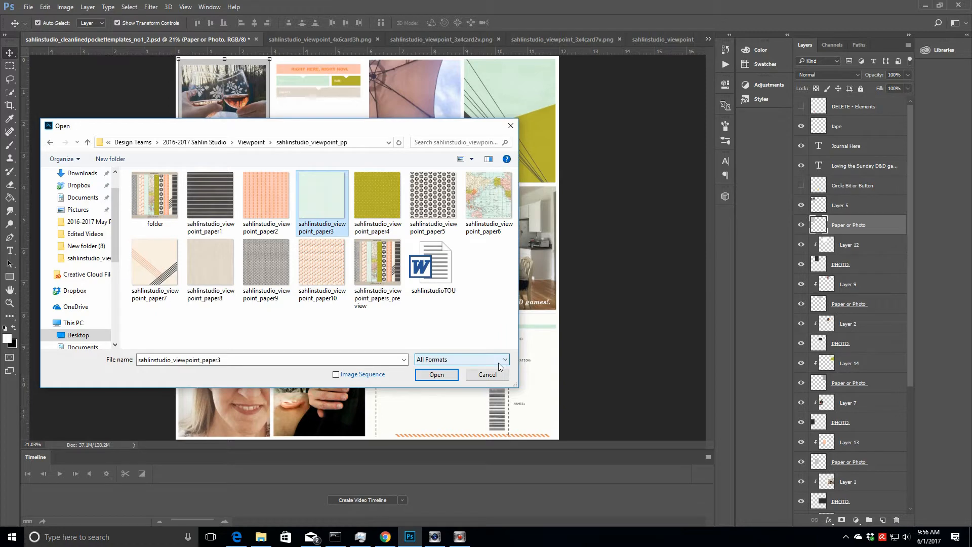
pyautogui.click(425, 376)
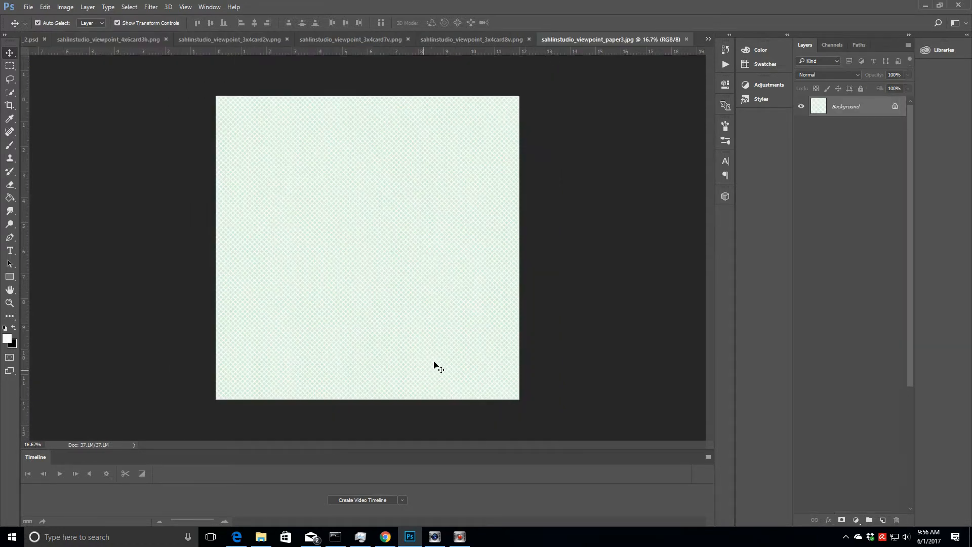
# - Clip the mint paper to the Paper or Photo layer behind the wine glasses photo and scale it to 50.47%
pyautogui.moveTo(868, 106); pyautogui.dragTo(241, 163)
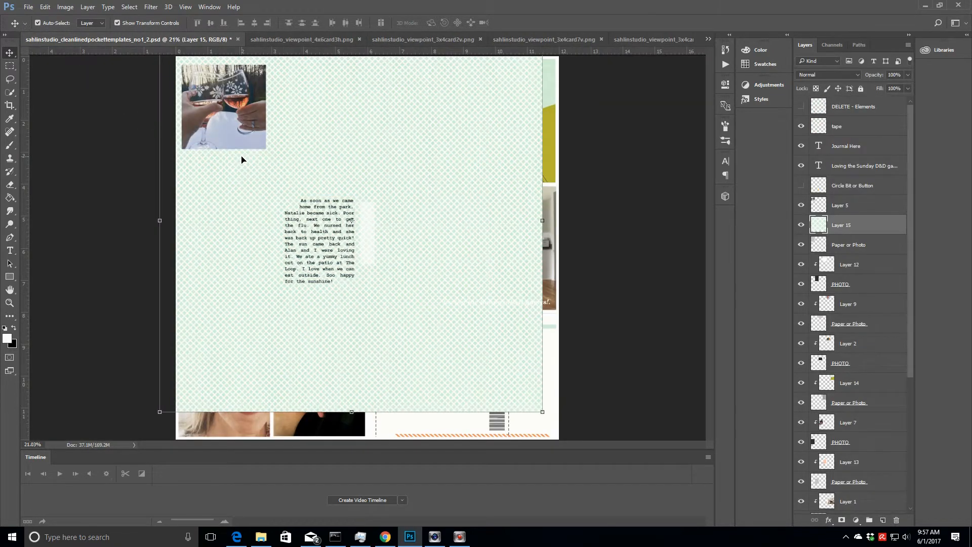
pyautogui.rightClick(877, 226)
pyautogui.click(775, 224)
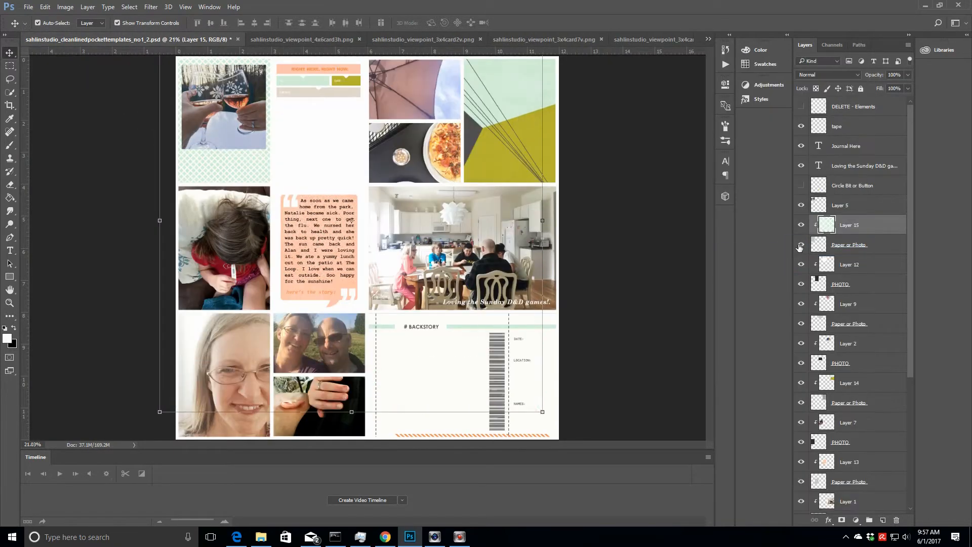
pyautogui.moveTo(542, 413); pyautogui.dragTo(353, 222)
pyautogui.click(448, 23)
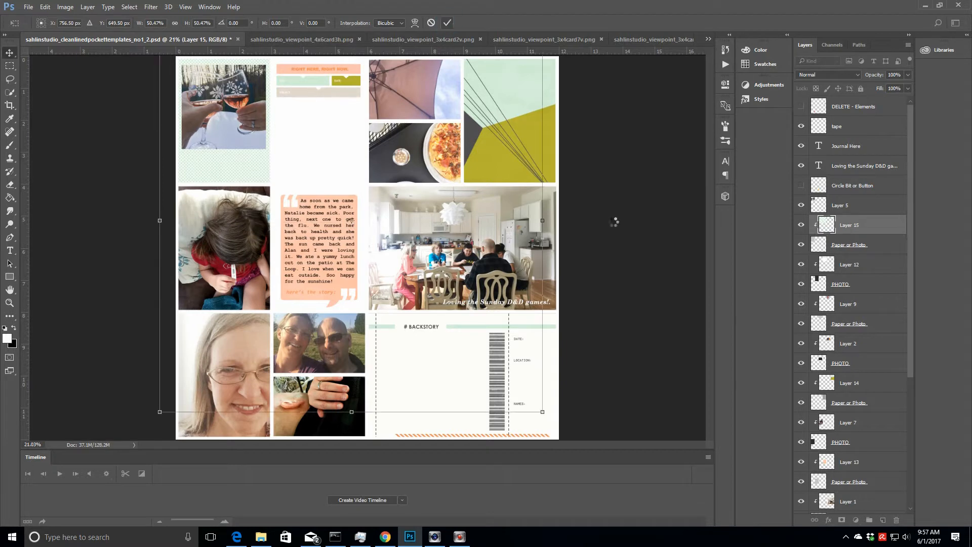
# - Add an Outer Glow to the Paper or Photo layer beneath the coral card, using the beige e2d7ca sampled from the top journal card
pyautogui.click(309, 306)
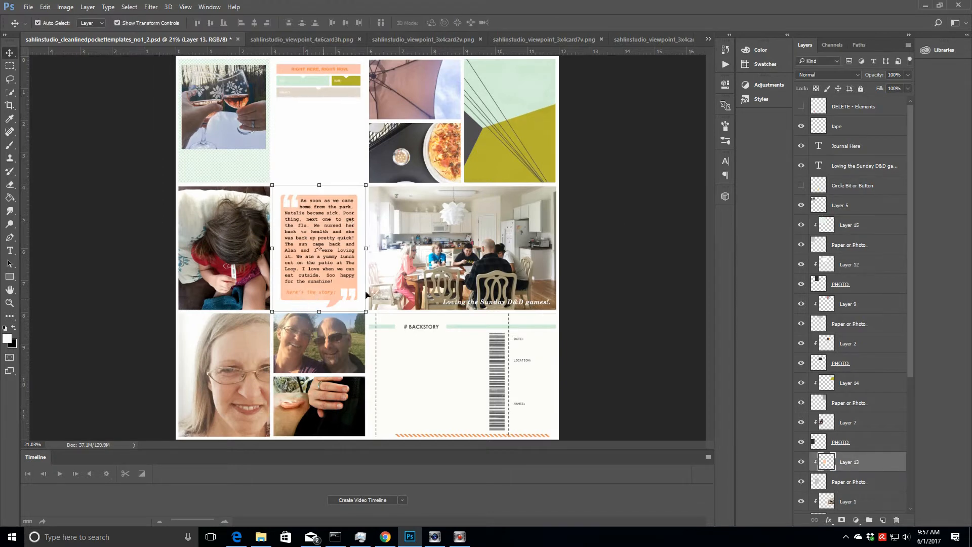
pyautogui.scroll(-3, 858, 412)
pyautogui.click(858, 412)
pyautogui.click(829, 520)
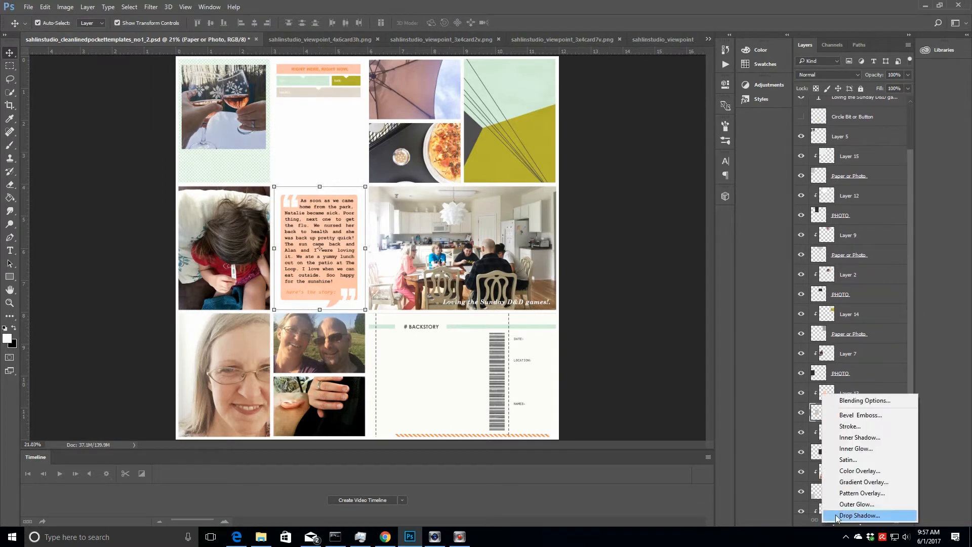
pyautogui.click(856, 504)
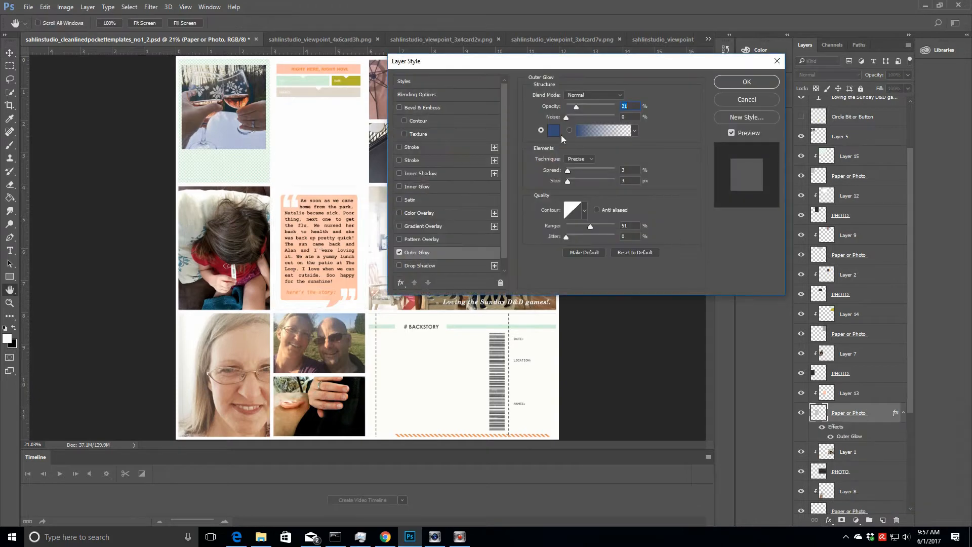
pyautogui.click(560, 132)
pyautogui.click(318, 80)
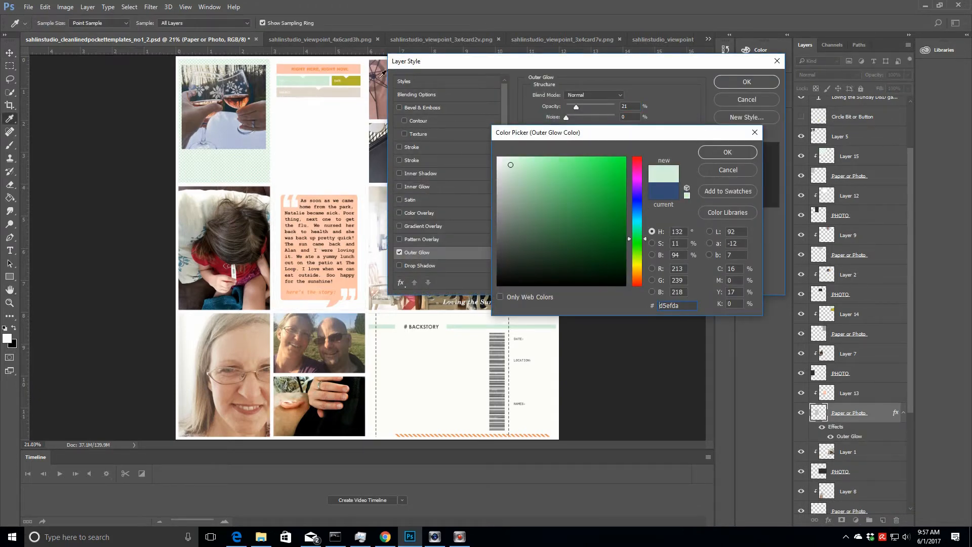
pyautogui.click(354, 91)
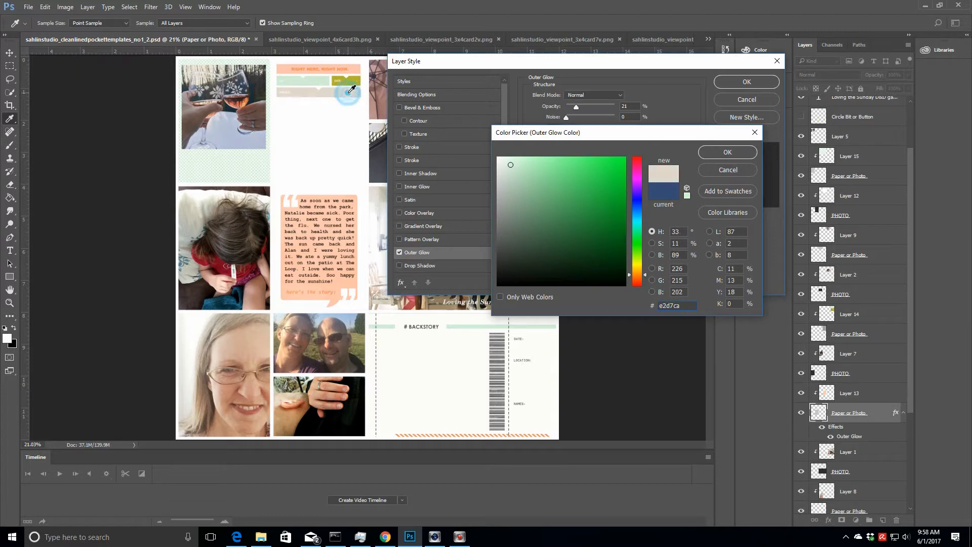
pyautogui.click(714, 152)
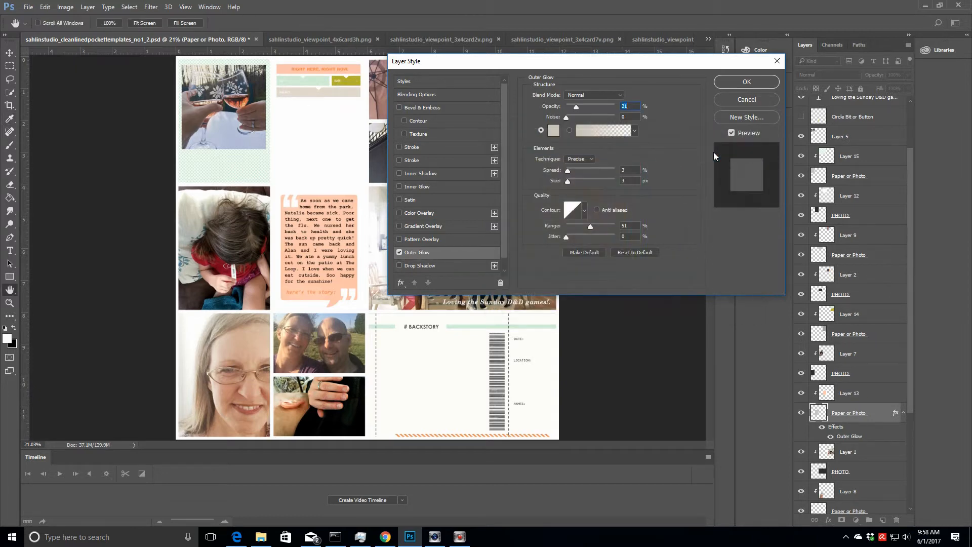
# - Set the glow's opacity to 45% and spread to 5%, and apply the layer style
pyautogui.moveTo(569, 171)
pyautogui.mouseDown()
pyautogui.moveTo(586, 172)
pyautogui.moveTo(577, 172)
pyautogui.mouseUp()
pyautogui.moveTo(577, 107)
pyautogui.mouseDown()
pyautogui.moveTo(606, 108)
pyautogui.moveTo(587, 108)
pyautogui.mouseUp()
pyautogui.moveTo(578, 171); pyautogui.dragTo(569, 181)
pyautogui.click(733, 81)
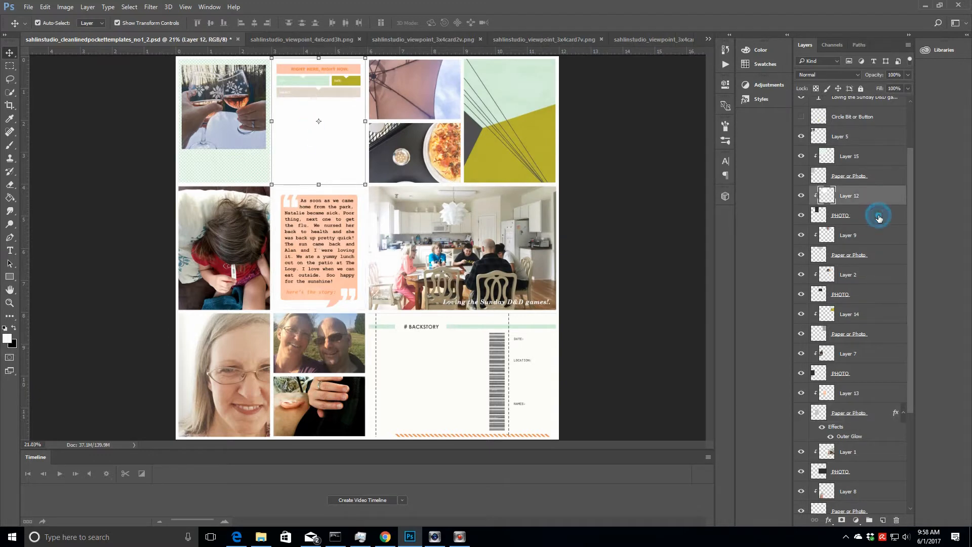
# - Apply an Outer Glow with the same settings to the PHOTO layer beneath the top journal card
pyautogui.click(881, 216)
pyautogui.click(829, 520)
pyautogui.click(835, 502)
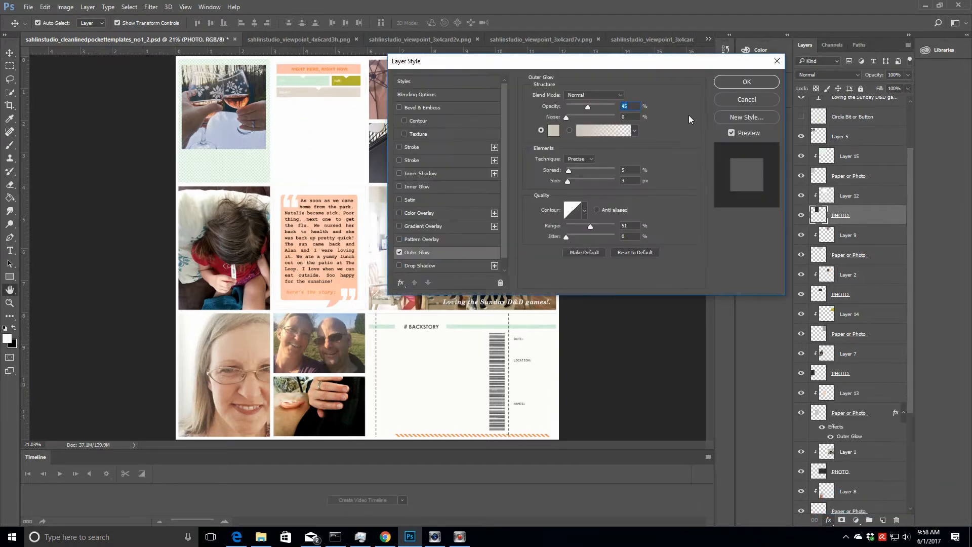
pyautogui.click(736, 83)
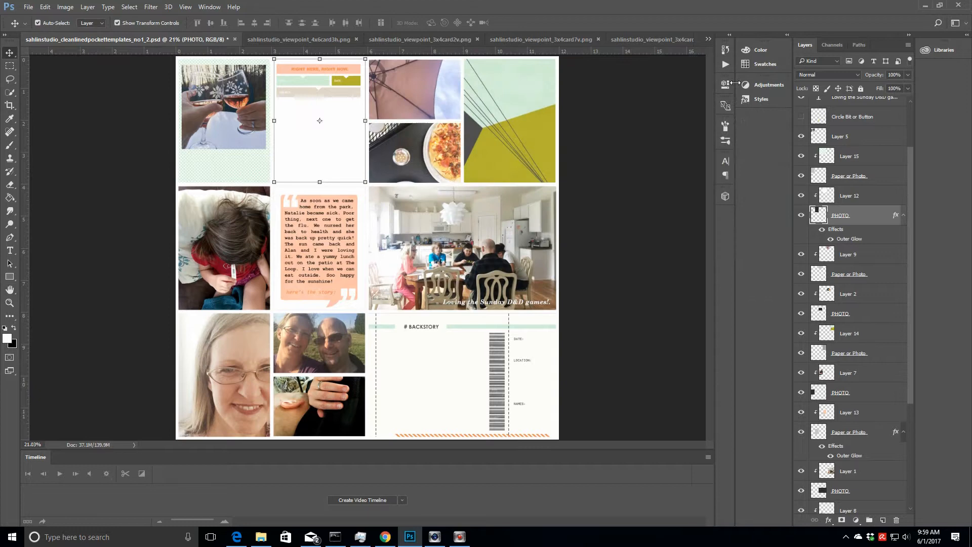
# - Nudge the Backstory card up slightly, give the Paper or Photo layer beneath it the same Outer Glow, and select the Background layer
pyautogui.click(430, 380)
pyautogui.moveTo(435, 381); pyautogui.dragTo(435, 380)
pyautogui.scroll(-2, 906, 353)
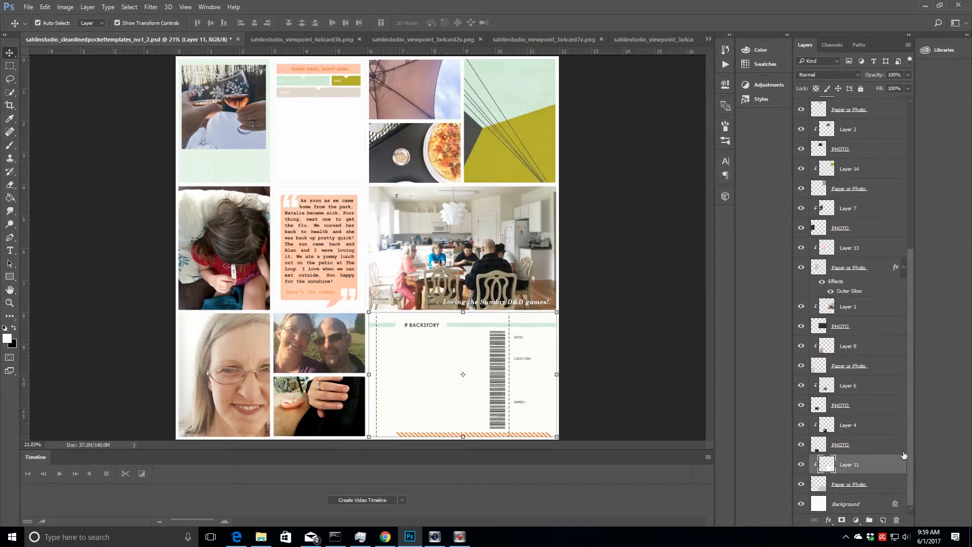
pyautogui.click(857, 486)
pyautogui.click(829, 520)
pyautogui.click(833, 503)
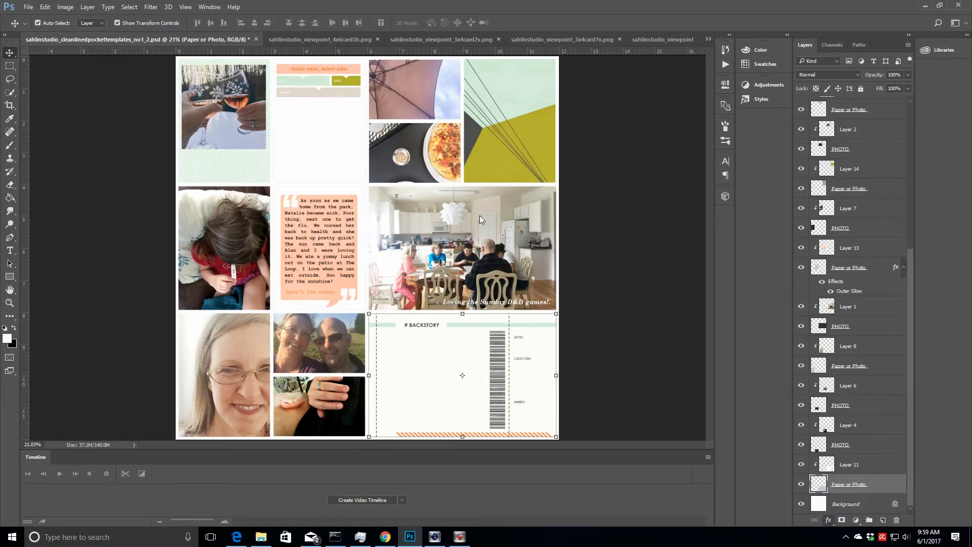
pyautogui.click(728, 82)
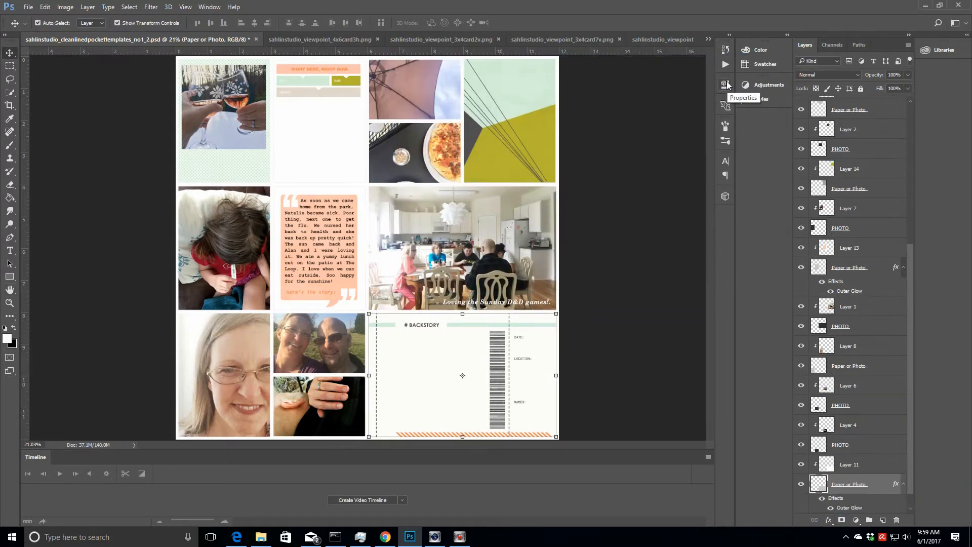
pyautogui.scroll(-1, 913, 294)
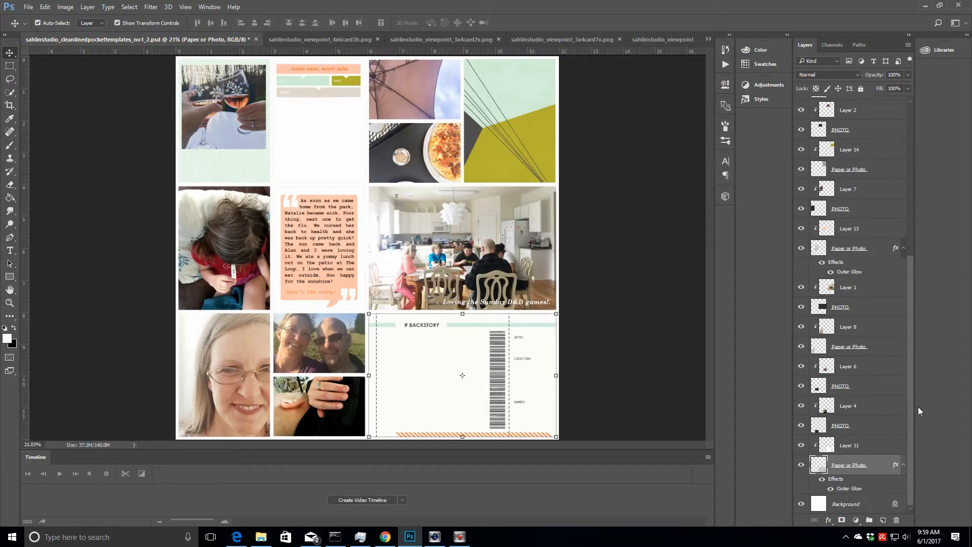
pyautogui.click(864, 505)
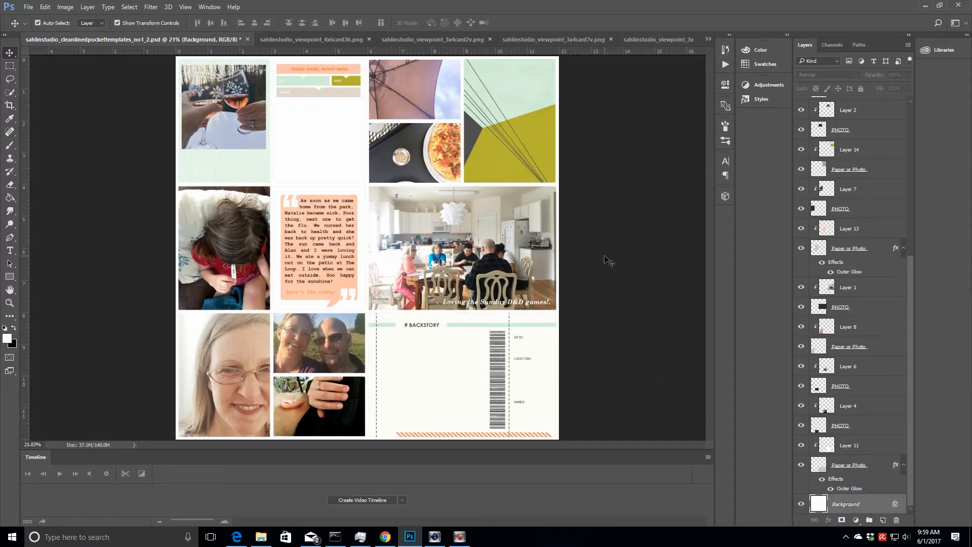
# - Save a copy of the layout as the Photoshop file Week 12 in the Week 12 folder of Project Life 2017
pyautogui.click(28, 7)
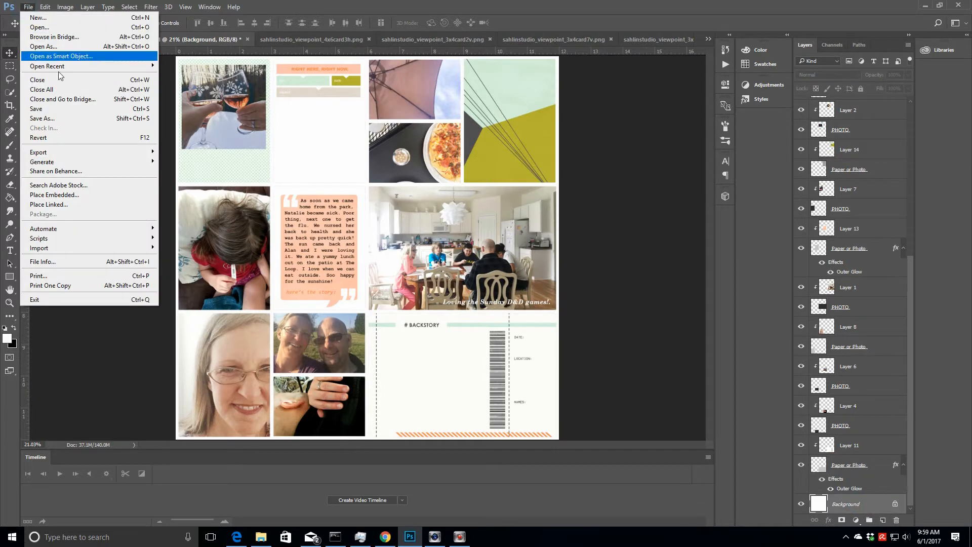
pyautogui.click(56, 119)
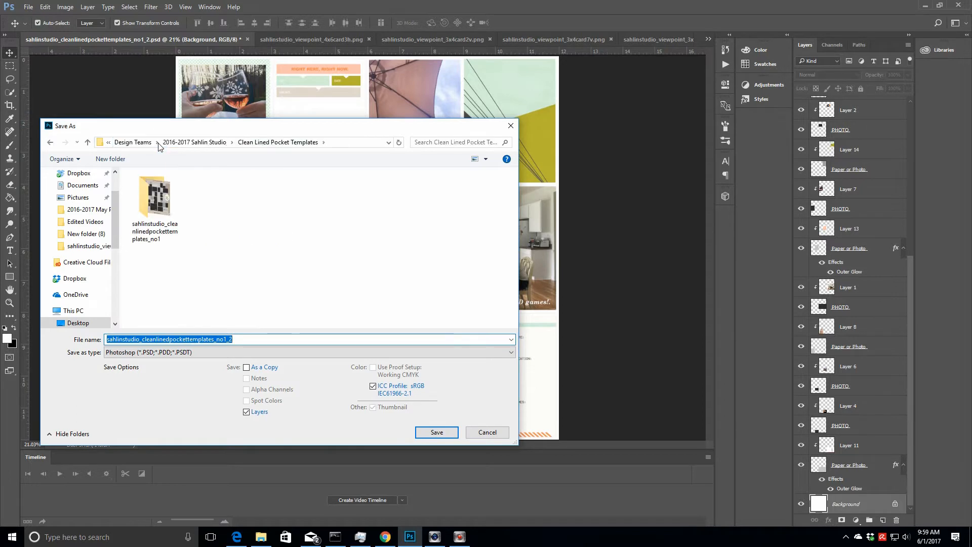
pyautogui.click(132, 142)
pyautogui.click(197, 143)
pyautogui.scroll(-3, 515, 238)
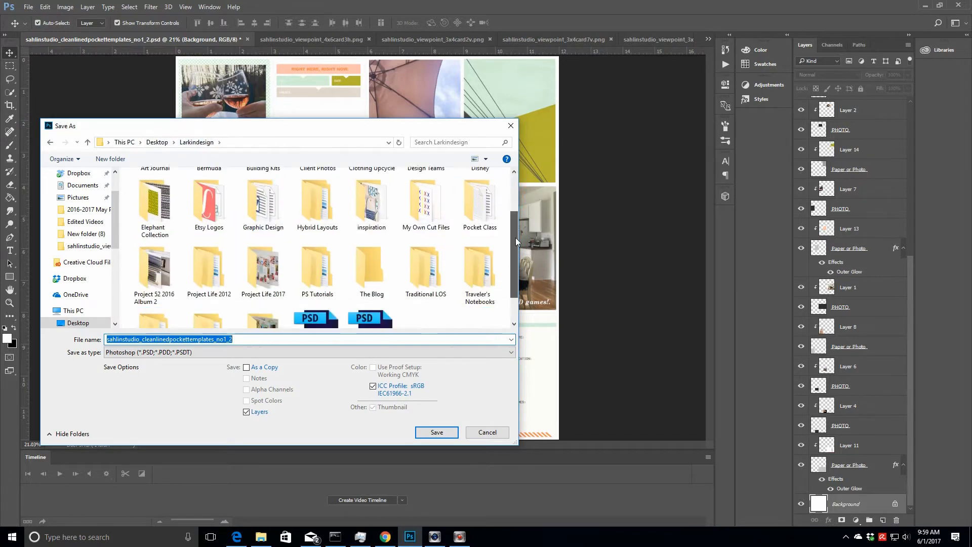
pyautogui.doubleClick(263, 266)
pyautogui.doubleClick(426, 258)
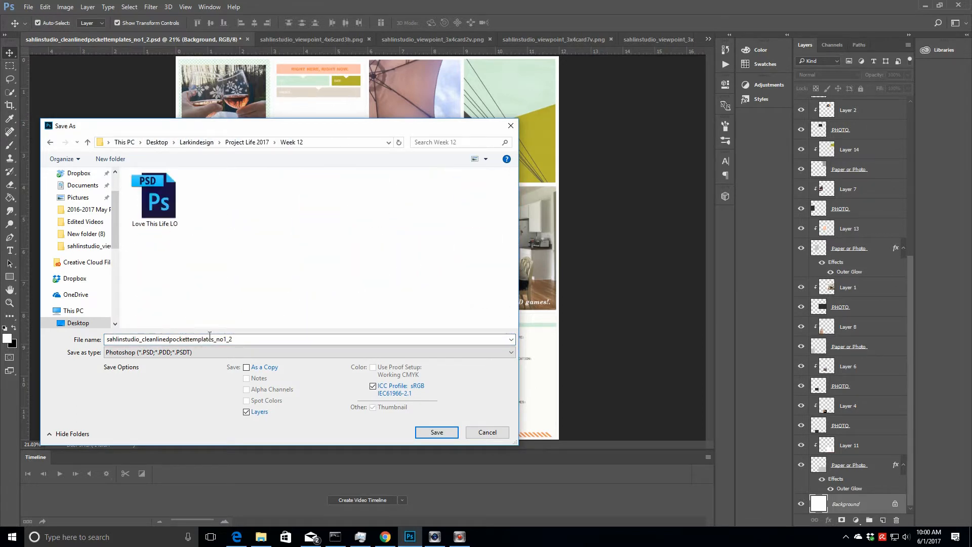
pyautogui.doubleClick(210, 338)
pyautogui.write('Week 12')
pyautogui.click(433, 432)
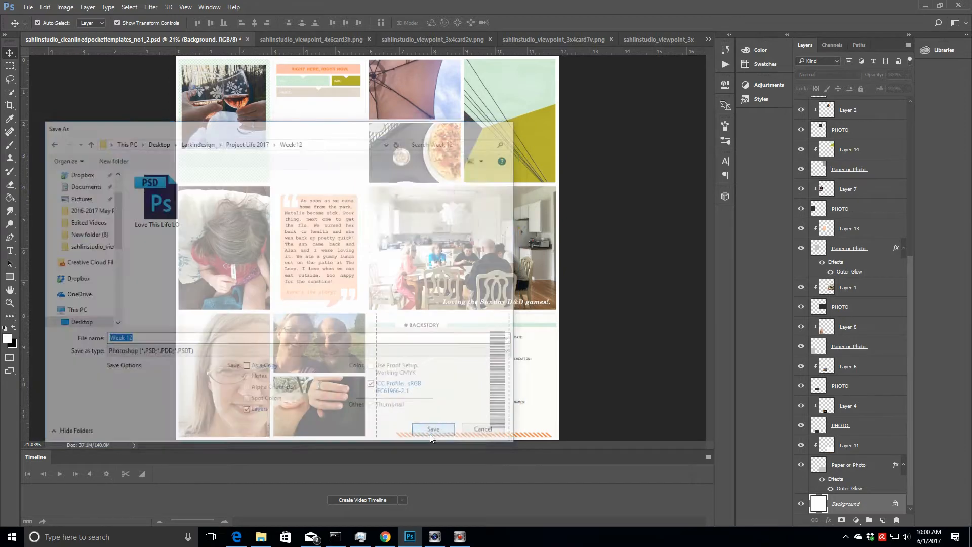
pyautogui.click(600, 166)
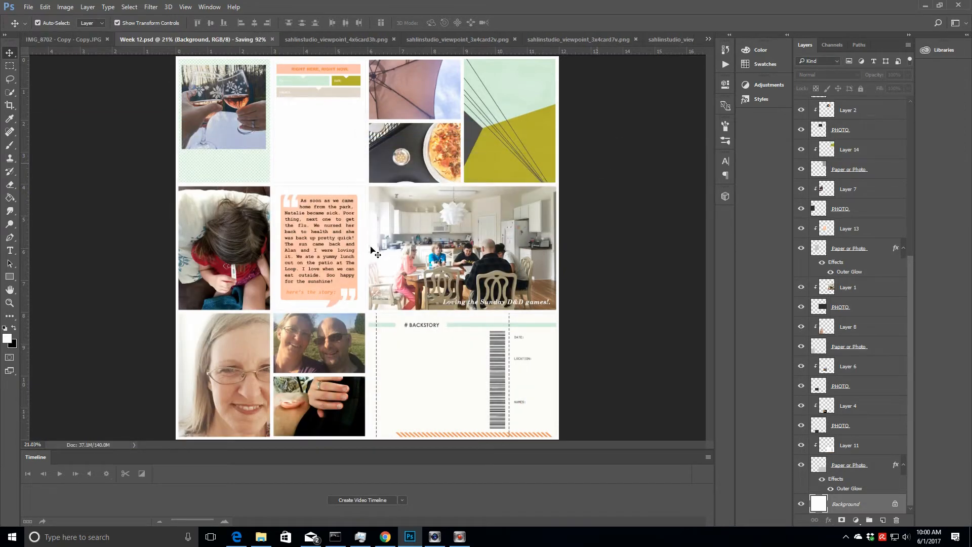
# - Release the clipping mask of the woman's close-up portrait and scale the photo to 62.19% so it sits inside its gray pocket
pyautogui.click(224, 355)
pyautogui.rightClick(874, 328)
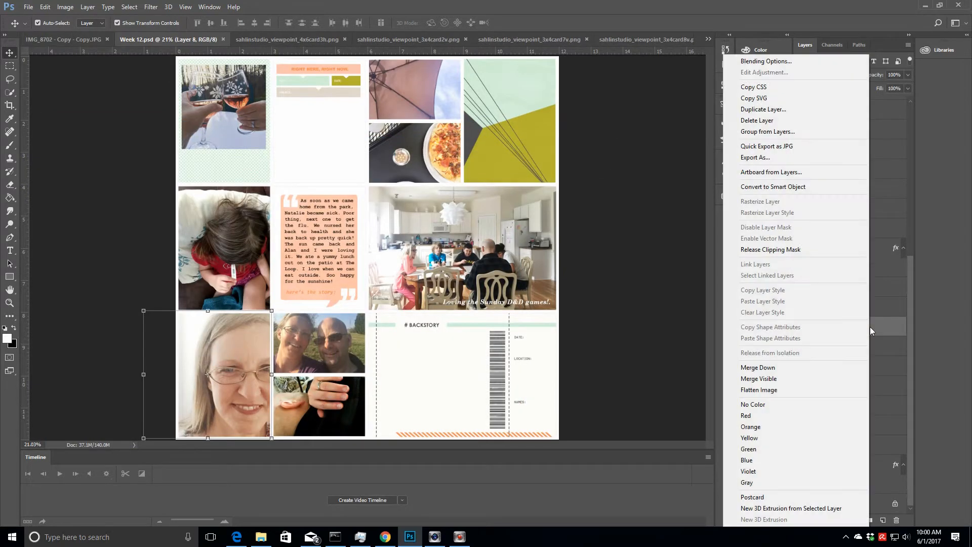
pyautogui.click(770, 250)
pyautogui.click(144, 438)
pyautogui.moveTo(144, 438); pyautogui.dragTo(183, 398)
pyautogui.moveTo(272, 309); pyautogui.dragTo(263, 319)
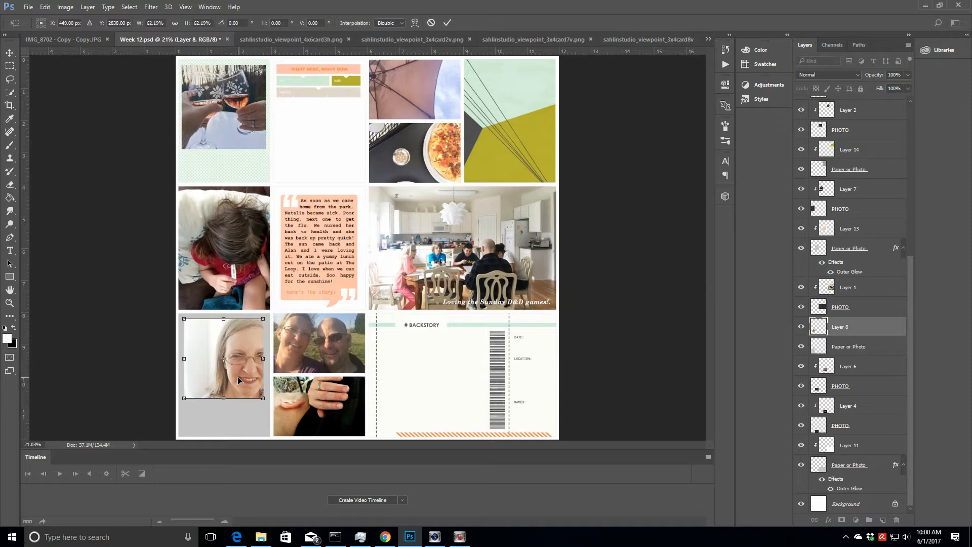
pyautogui.click(447, 23)
# - Close the Viewpoint journal card and paper3 files, keeping Week 12.psd open
pyautogui.click(293, 39)
pyautogui.click(355, 39)
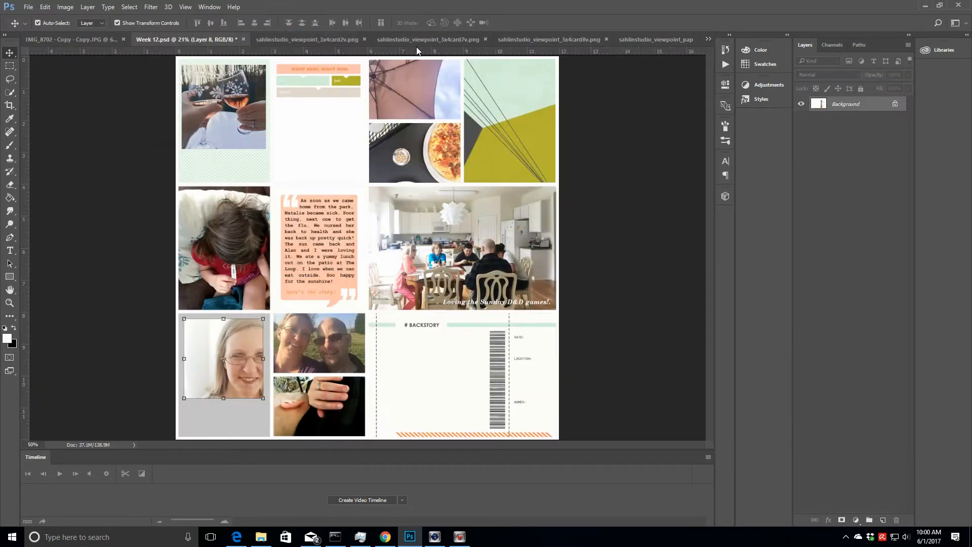
pyautogui.click(329, 40)
pyautogui.click(380, 39)
pyautogui.click(375, 40)
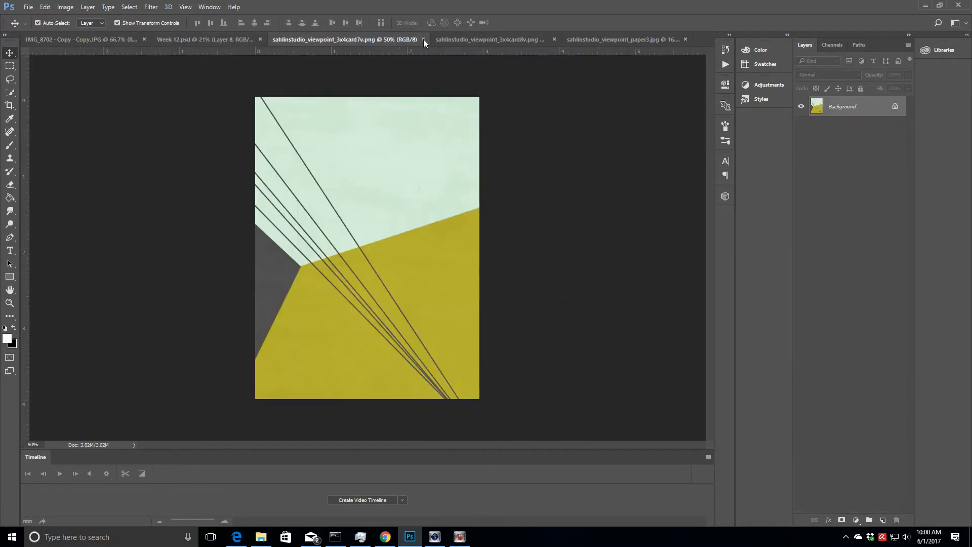
pyautogui.click(434, 39)
pyautogui.click(397, 41)
pyautogui.click(437, 39)
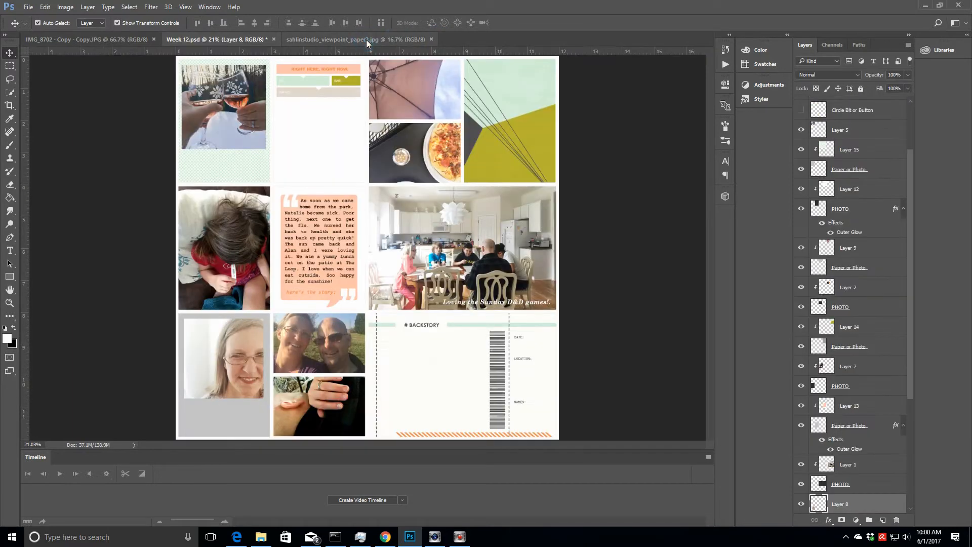
pyautogui.click(366, 40)
pyautogui.click(432, 39)
# - Browse for a file to open in the sahlinstudio_viewpoint_pp folder under Design Teams, 2016-2017 Sahlin Studio, Viewpoint
pyautogui.click(28, 6)
pyautogui.click(29, 29)
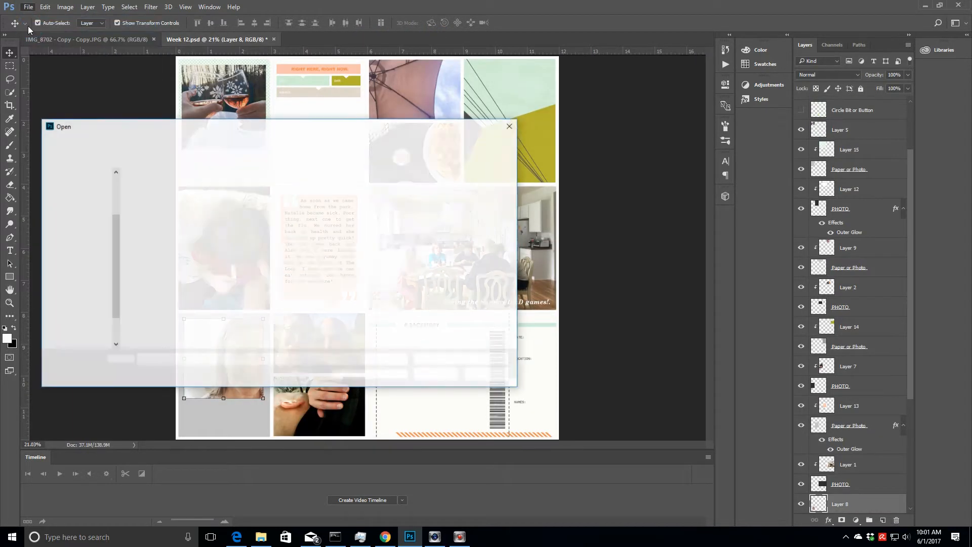
pyautogui.click(200, 143)
pyautogui.doubleClick(423, 195)
pyautogui.doubleClick(326, 210)
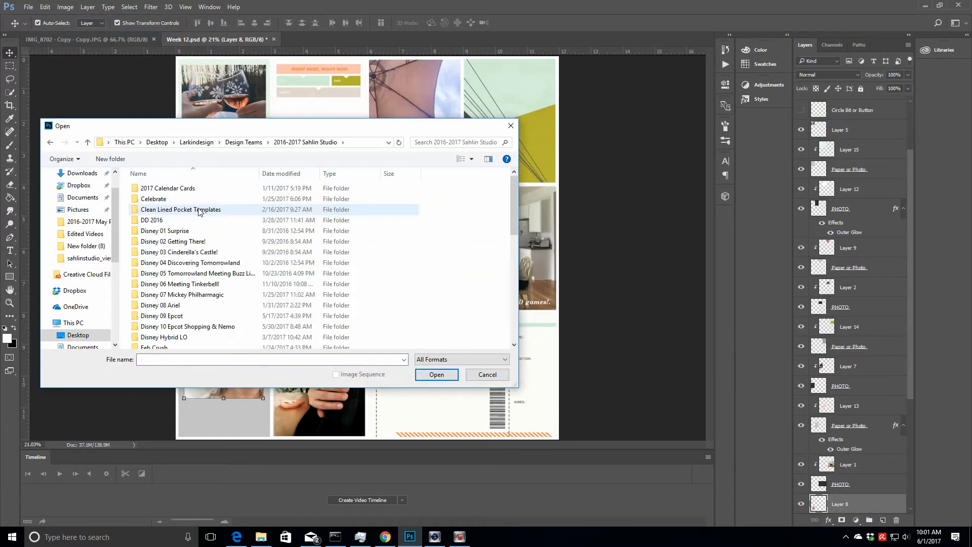
pyautogui.scroll(-8, 162, 284)
pyautogui.doubleClick(154, 281)
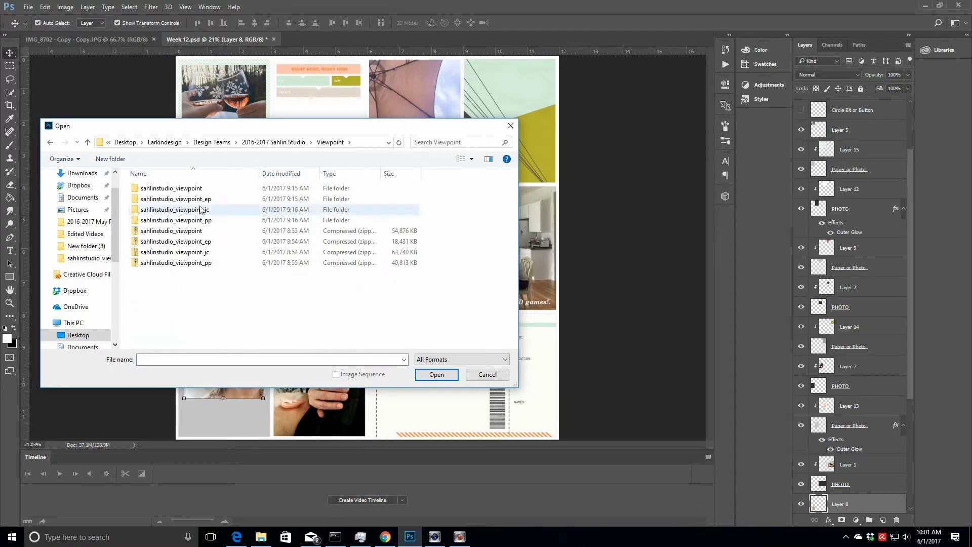
pyautogui.doubleClick(221, 220)
# - Enlarge the paper thumbnails and open sahlinstudio_viewpoint_paper10
pyautogui.moveTo(315, 132); pyautogui.dragTo(447, 64)
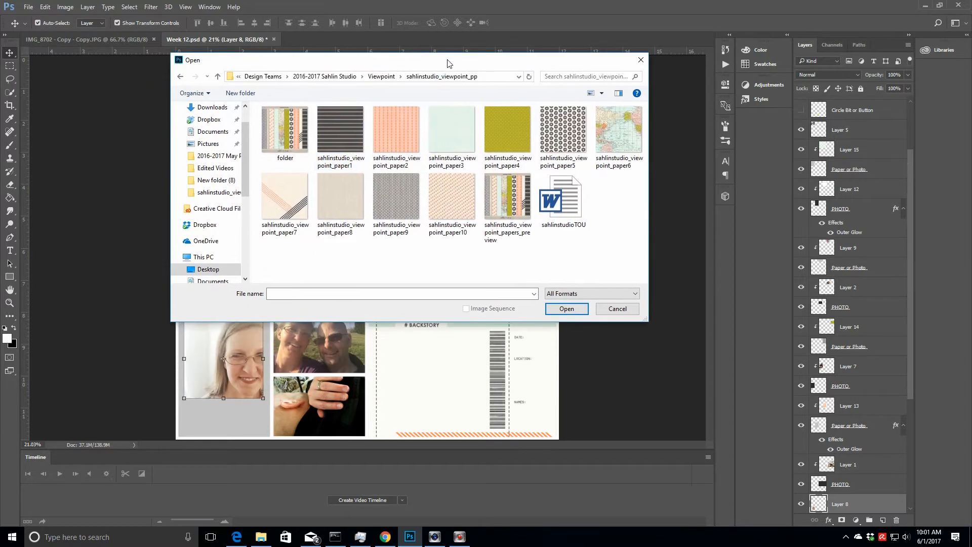
pyautogui.click(603, 91)
pyautogui.click(652, 69)
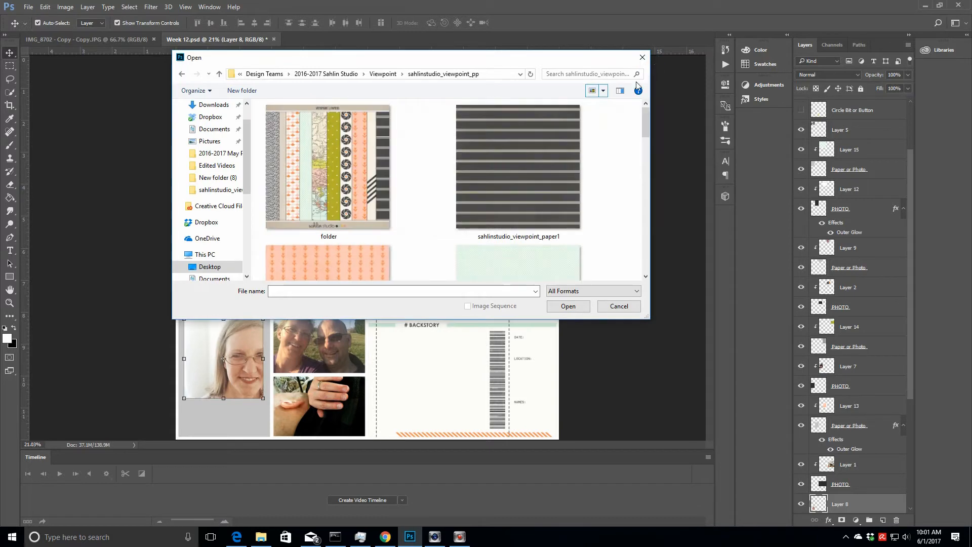
pyautogui.moveTo(647, 119); pyautogui.dragTo(647, 232)
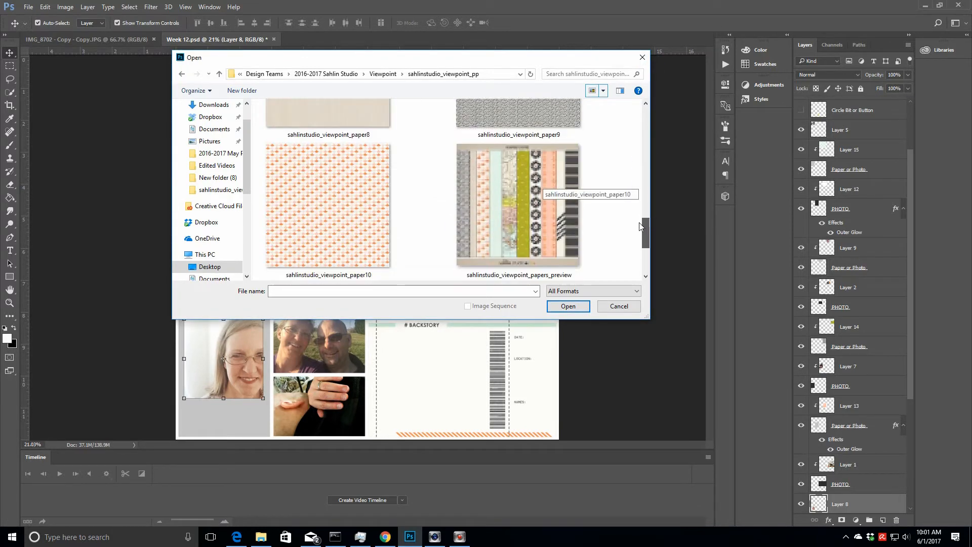
pyautogui.click(341, 223)
pyautogui.click(563, 307)
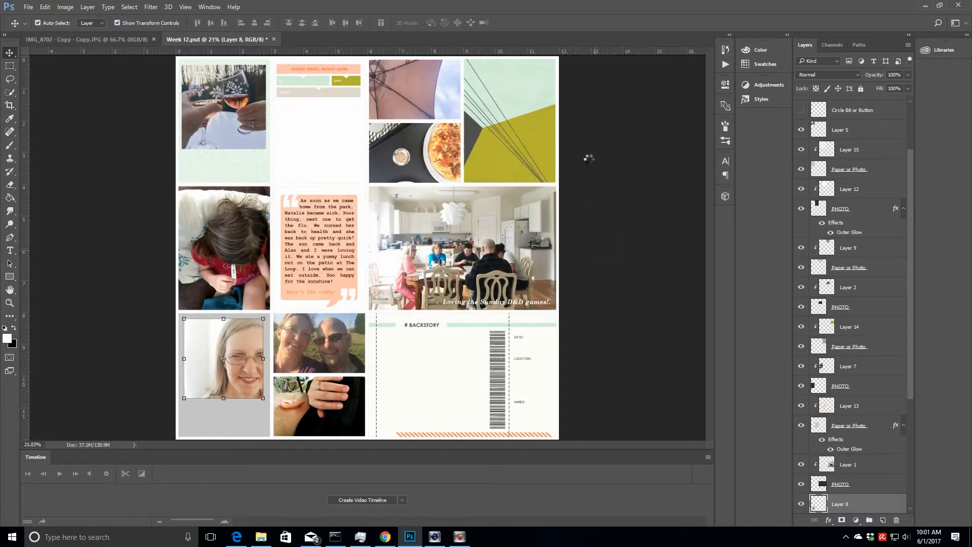
# - Bring the orange scalloped paper into Week 12.psd and place its layer between the close-up portrait and its Paper or Photo layer
pyautogui.moveTo(846, 106); pyautogui.dragTo(228, 405)
pyautogui.moveTo(868, 352); pyautogui.dragTo(858, 383)
pyautogui.moveTo(286, 335); pyautogui.dragTo(286, 391)
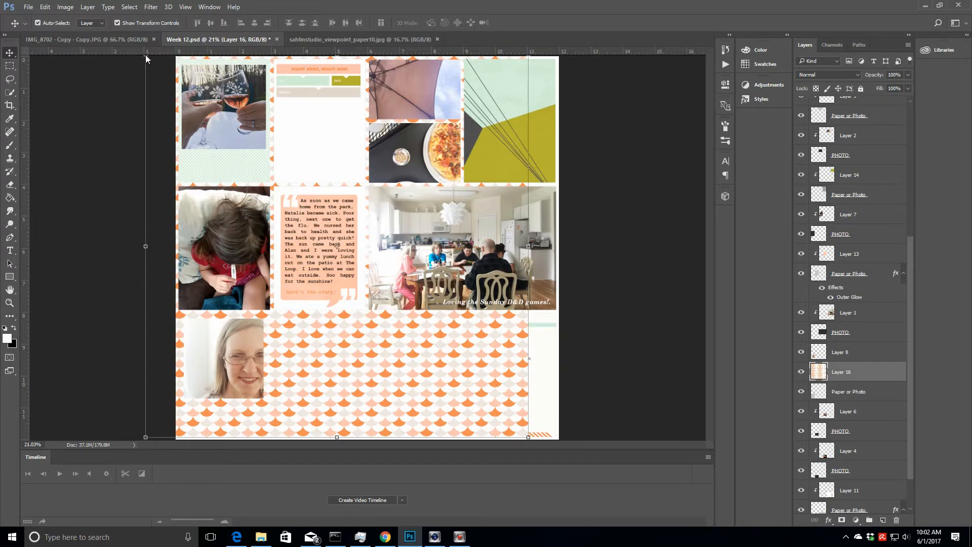
# - Scale the scalloped paper to 50.67% and clip it to the Paper or Photo layer behind the close-up portrait
pyautogui.moveTo(146, 55); pyautogui.dragTo(158, 69)
pyautogui.moveTo(529, 66); pyautogui.dragTo(375, 268)
pyautogui.click(448, 23)
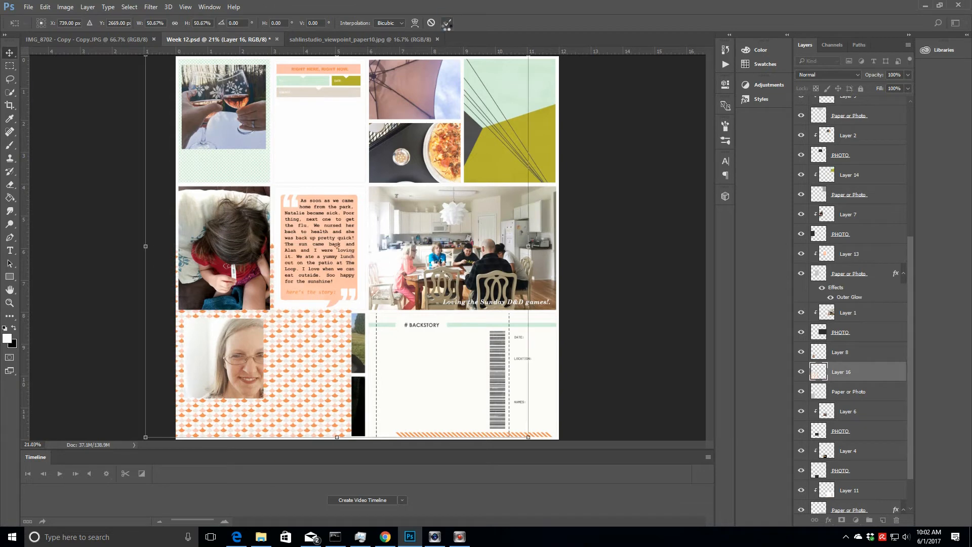
pyautogui.rightClick(868, 372)
pyautogui.click(807, 251)
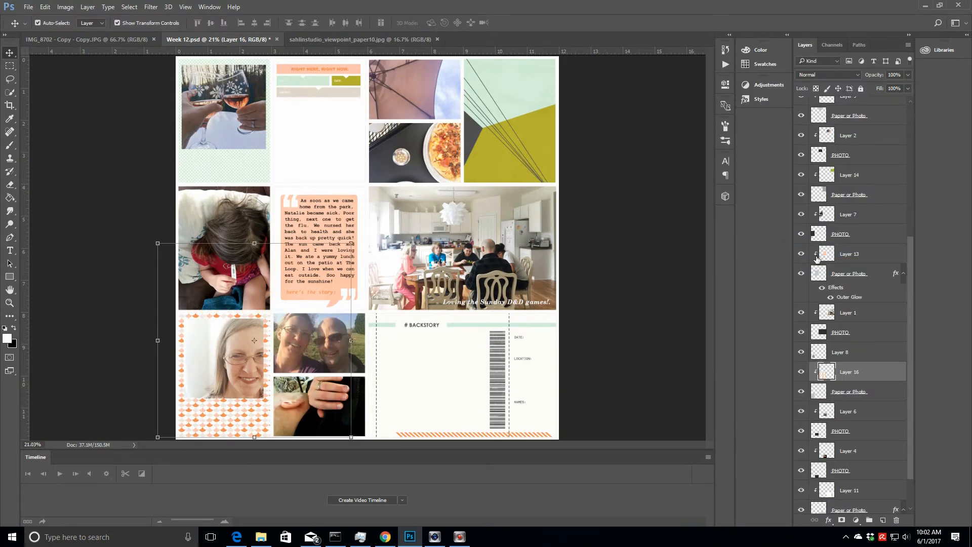
# - Select the Background layer and hide the tape layer
pyautogui.scroll(-2, 910, 272)
pyautogui.click(863, 505)
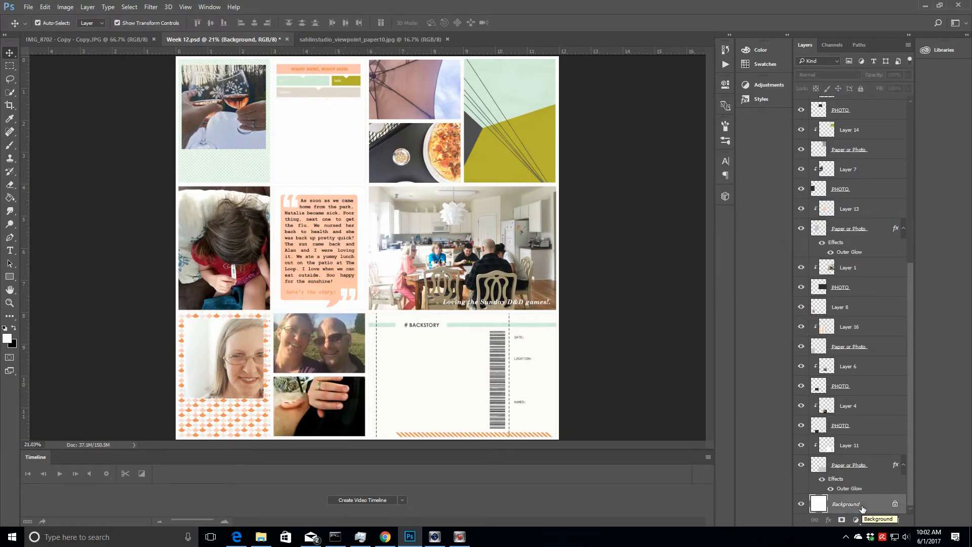
pyautogui.moveTo(908, 356); pyautogui.dragTo(909, 174)
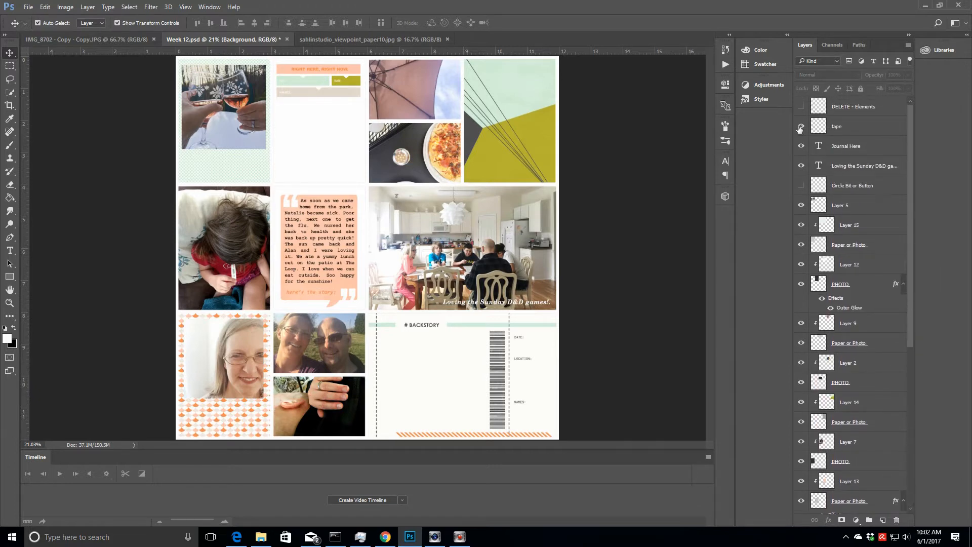
# - Save the page under the name Week 12 in Photoshop format in the Week 12 folder, replacing the existing file
pyautogui.click(31, 8)
pyautogui.click(43, 127)
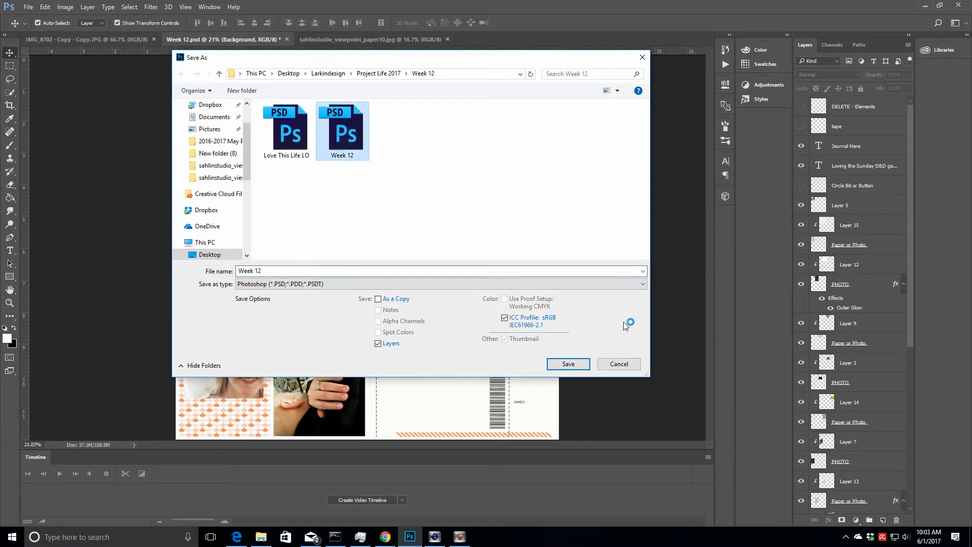
pyautogui.click(568, 364)
pyautogui.click(505, 267)
pyautogui.click(606, 165)
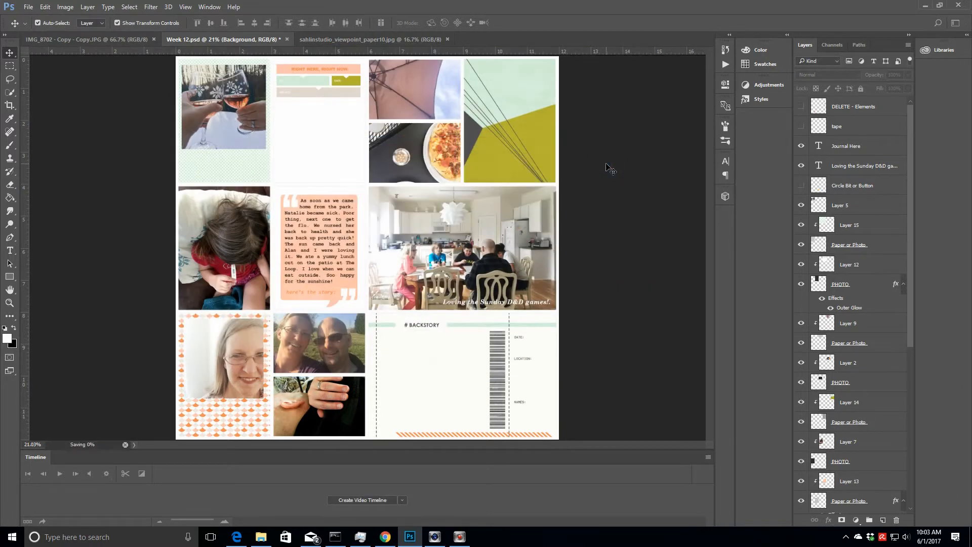
# - Open the Canon iX6800 printer properties for the page and choose Photo Printing with Matte Photo Paper and A3+ 13"x19" 33x48cm paper
pyautogui.click(29, 7)
pyautogui.click(53, 276)
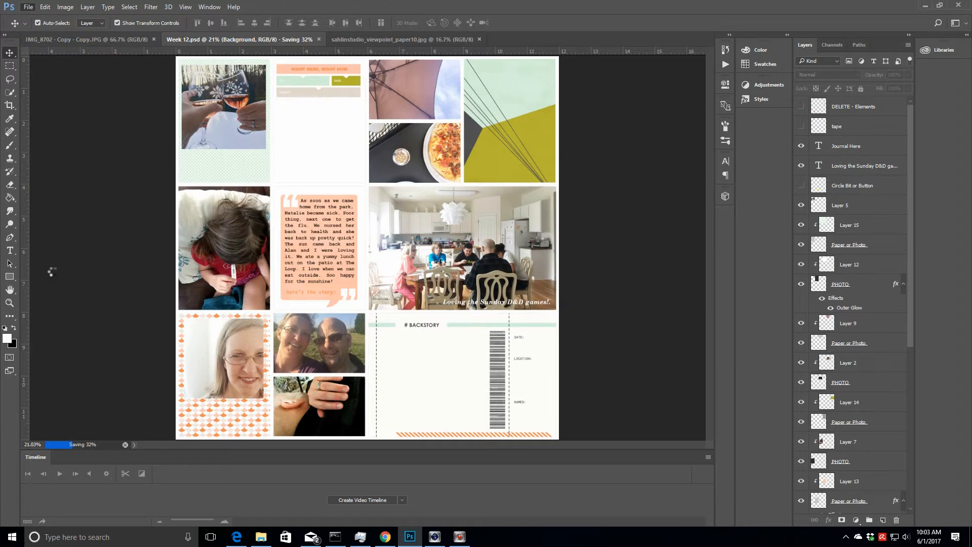
pyautogui.click(836, 166)
pyautogui.click(837, 165)
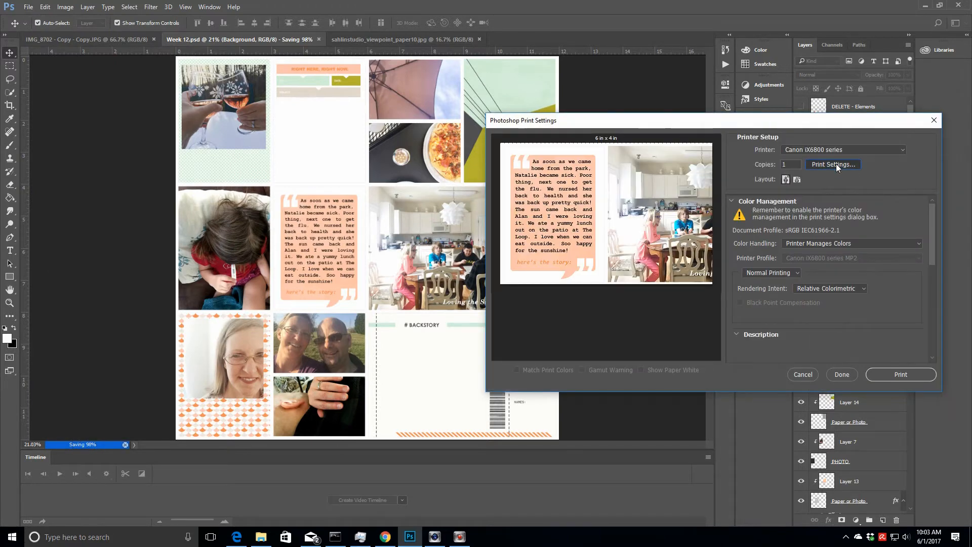
pyautogui.click(566, 200)
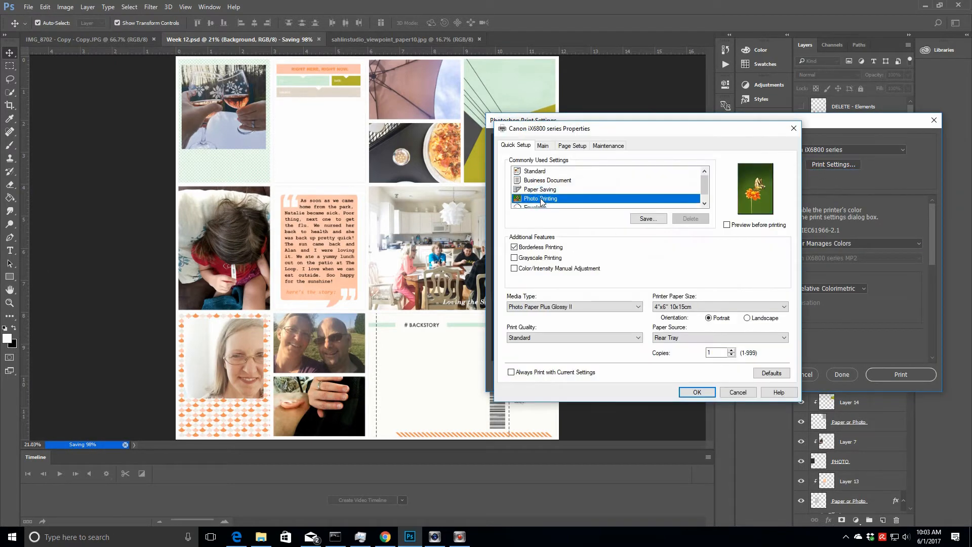
pyautogui.click(575, 307)
pyautogui.click(658, 385)
pyautogui.click(720, 306)
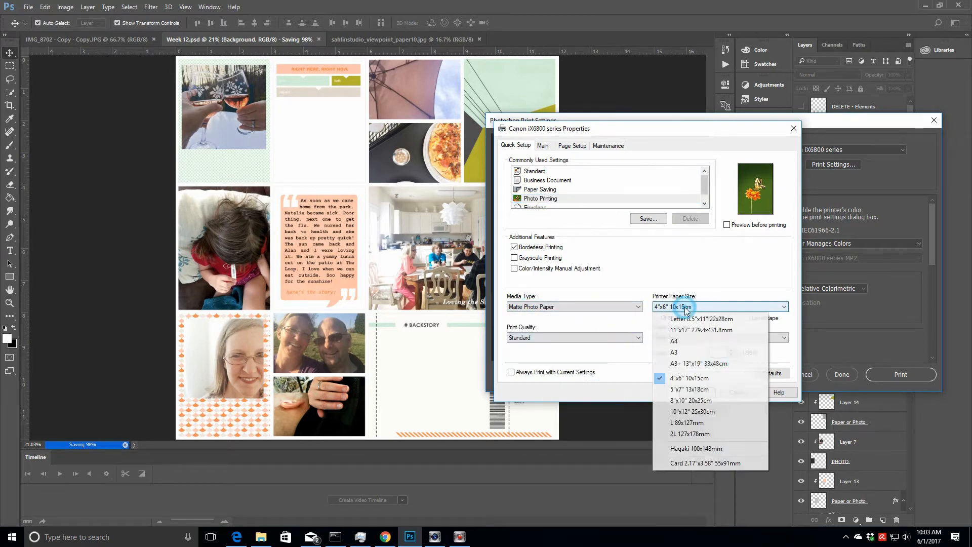
pyautogui.click(679, 366)
# - Enable the preview before printing, review the borderless page setup and accept the printer properties
pyautogui.click(543, 146)
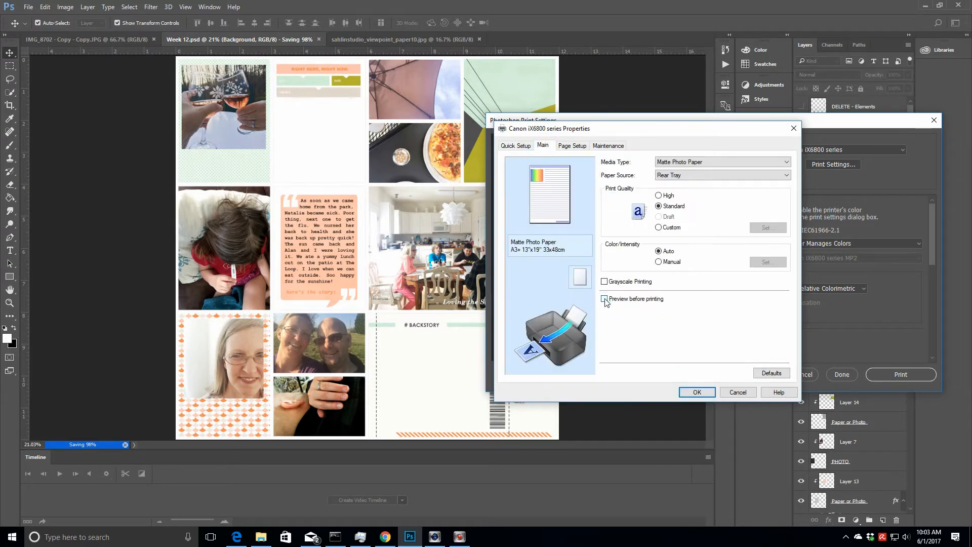
pyautogui.click(571, 147)
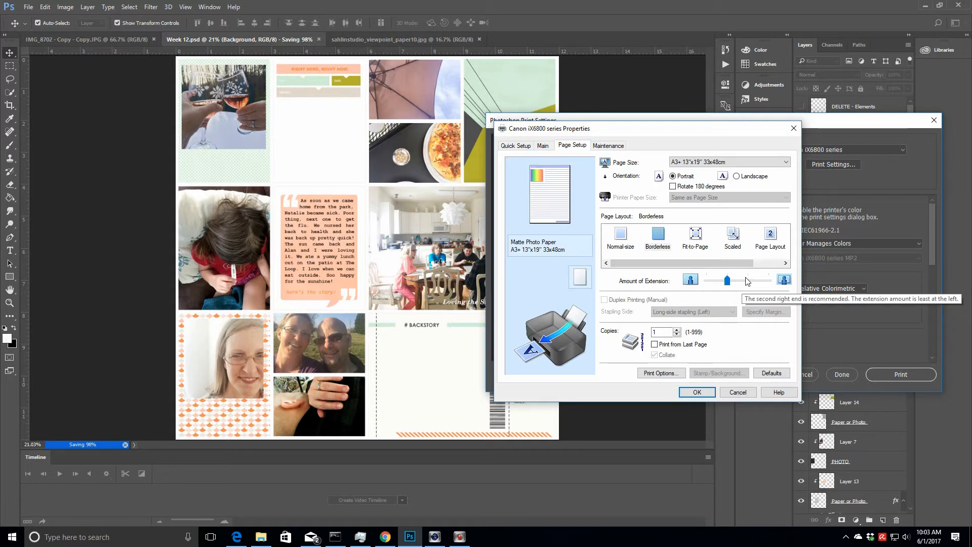
pyautogui.click(515, 145)
pyautogui.click(696, 393)
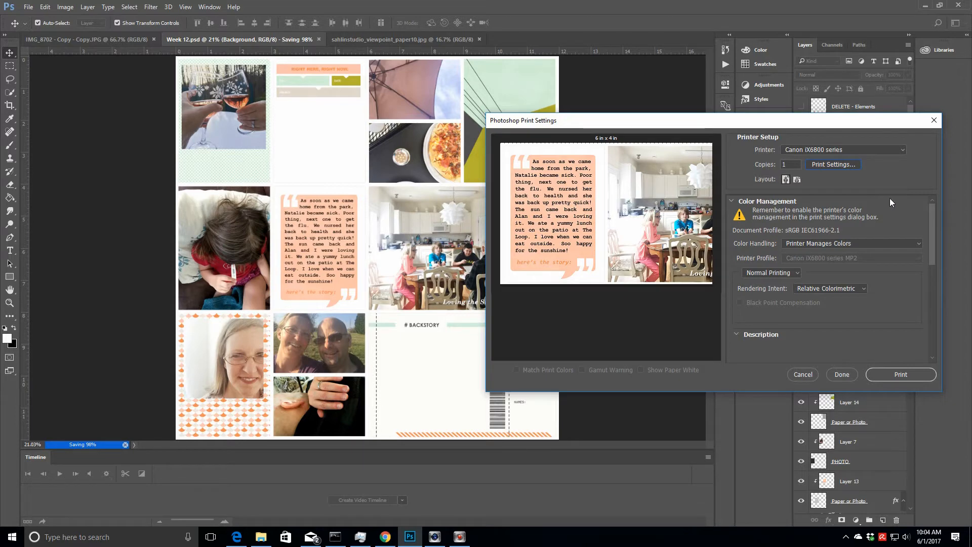
# - Set the top and left print positions to 0 inches and send the page to the print preview
pyautogui.moveTo(933, 230); pyautogui.dragTo(931, 292)
pyautogui.click(735, 320)
pyautogui.click(931, 303)
pyautogui.write('0')
pyautogui.doubleClick(868, 242)
pyautogui.write('0')
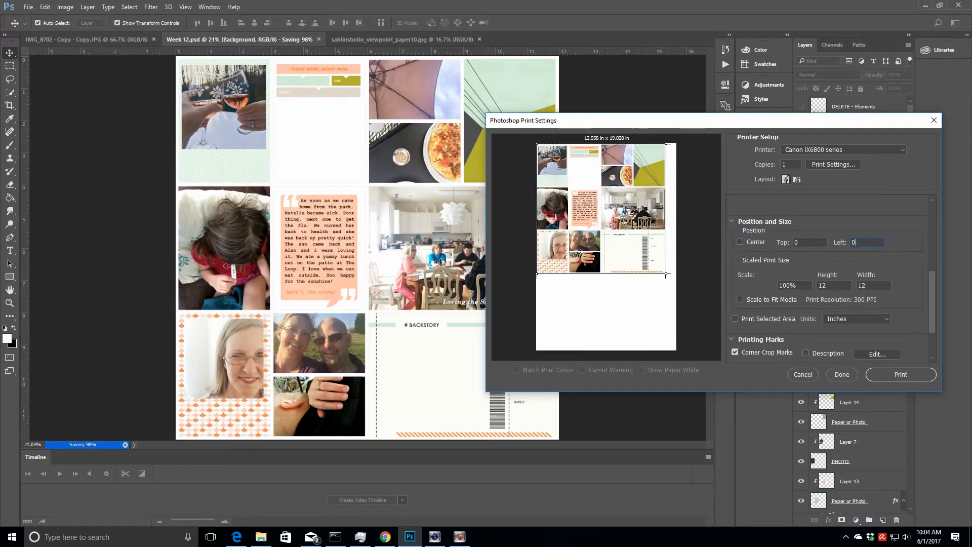
pyautogui.click(886, 373)
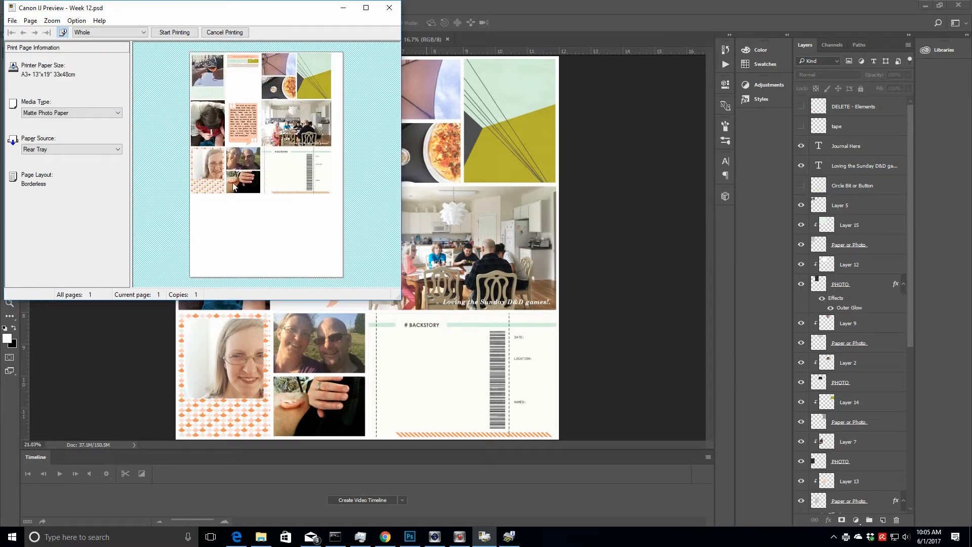
# - Cancel printing from the Canon preview, then reopen the print settings and review and accept the printer properties
pyautogui.click(226, 33)
pyautogui.hotkey('ctrl', 'p')
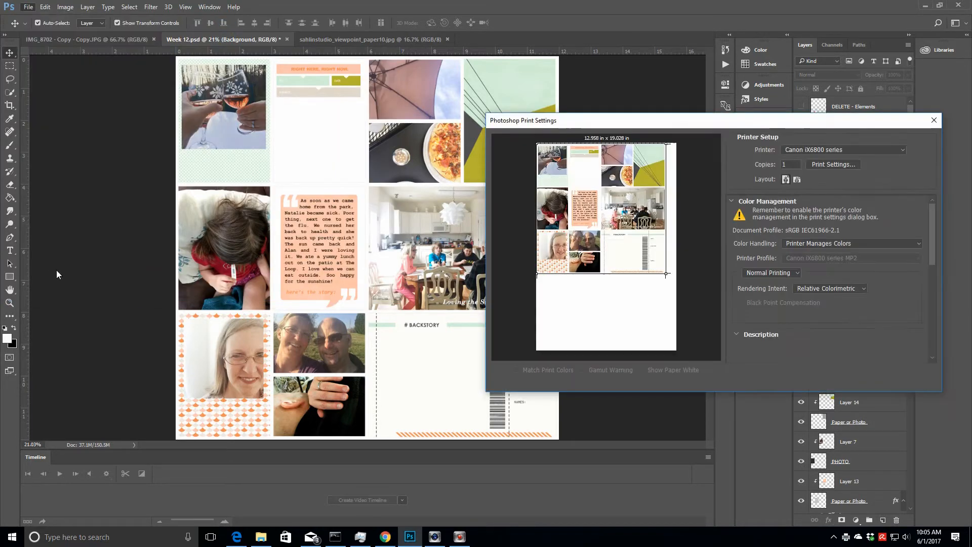
pyautogui.click(834, 165)
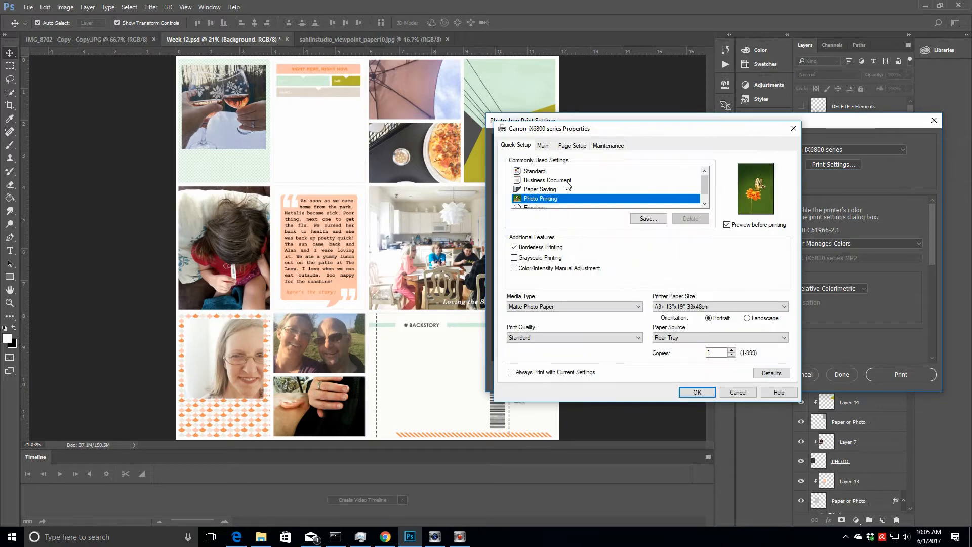
pyautogui.click(698, 392)
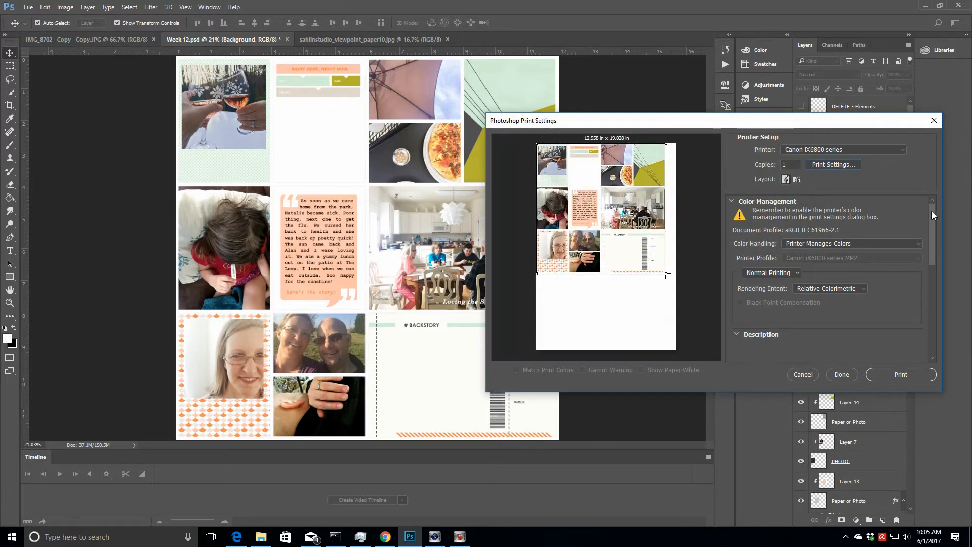
# - Set the top and left print positions to 0.5 inches and print the page
pyautogui.click(932, 358)
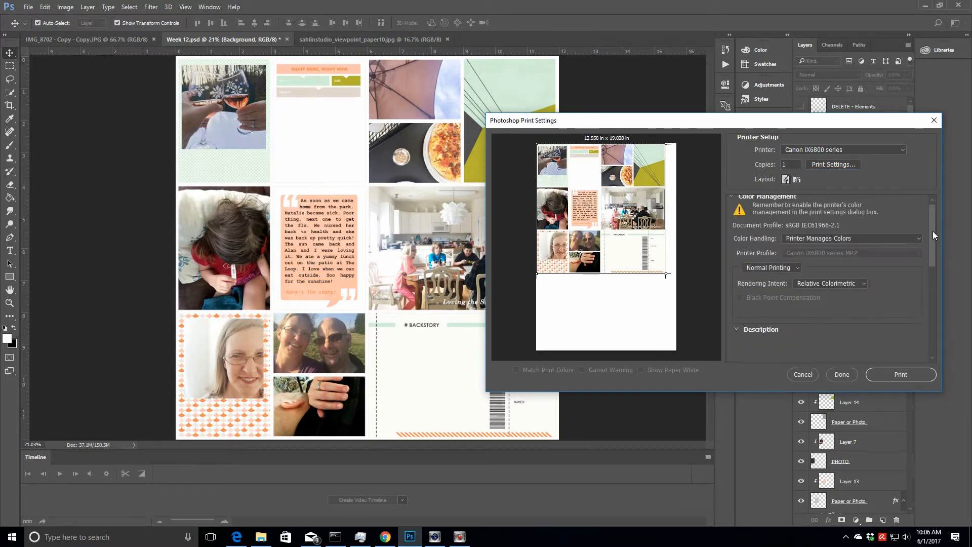
pyautogui.moveTo(933, 231); pyautogui.dragTo(939, 289)
pyautogui.click(798, 264)
pyautogui.write('0.')
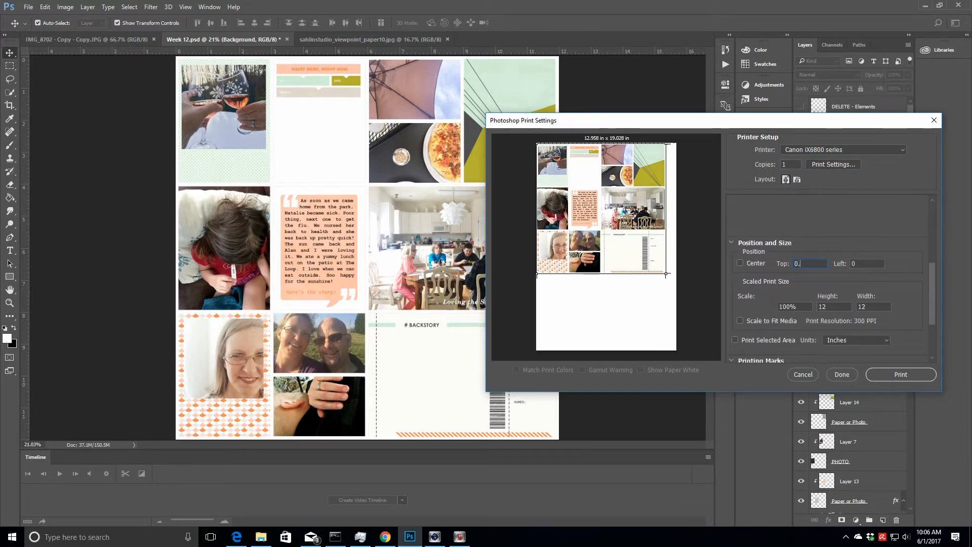
pyautogui.write('5')
pyautogui.click(863, 265)
pyautogui.write('0.5')
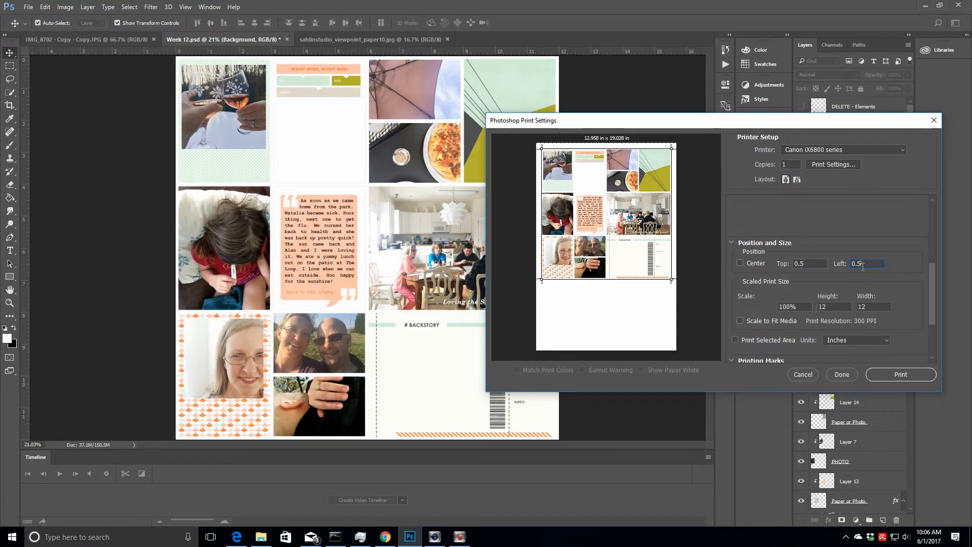
pyautogui.click(881, 376)
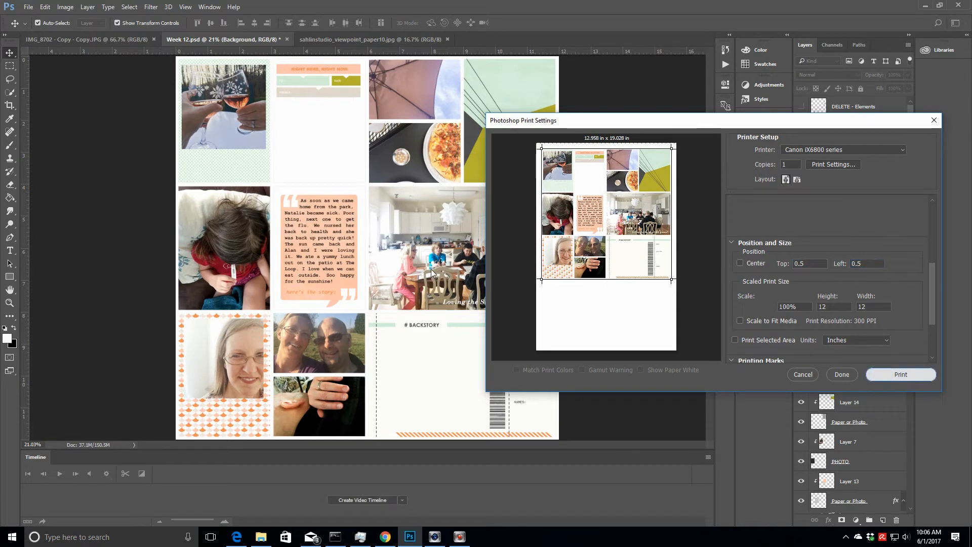